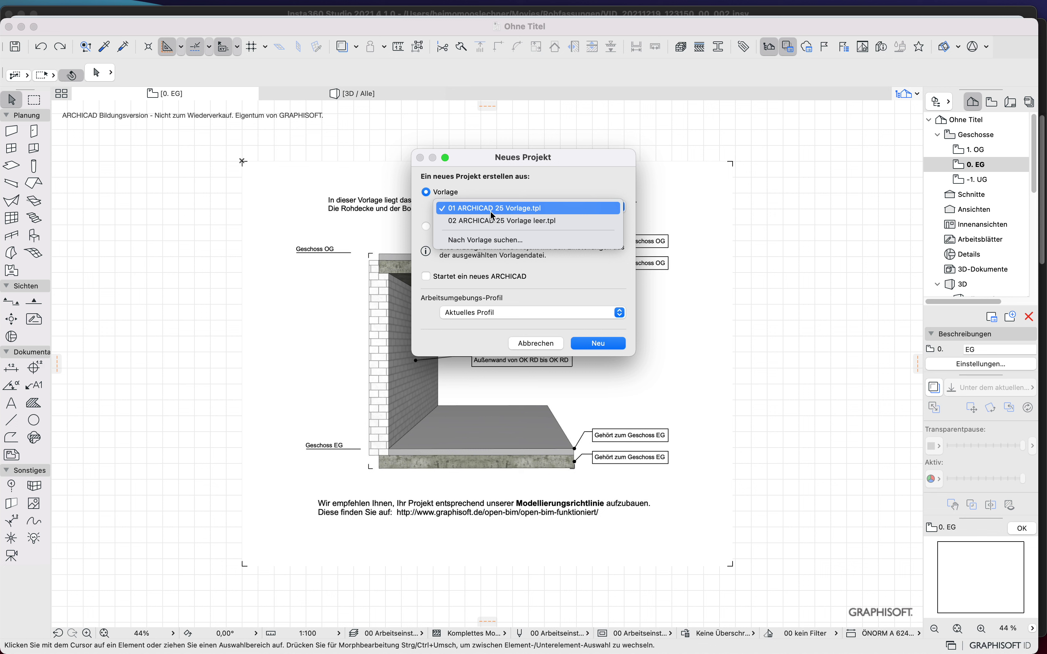
# Step: Check the available templates in the new-project dialog and dismiss it without creating a project
pyautogui.click(491, 211)
pyautogui.click(547, 343)
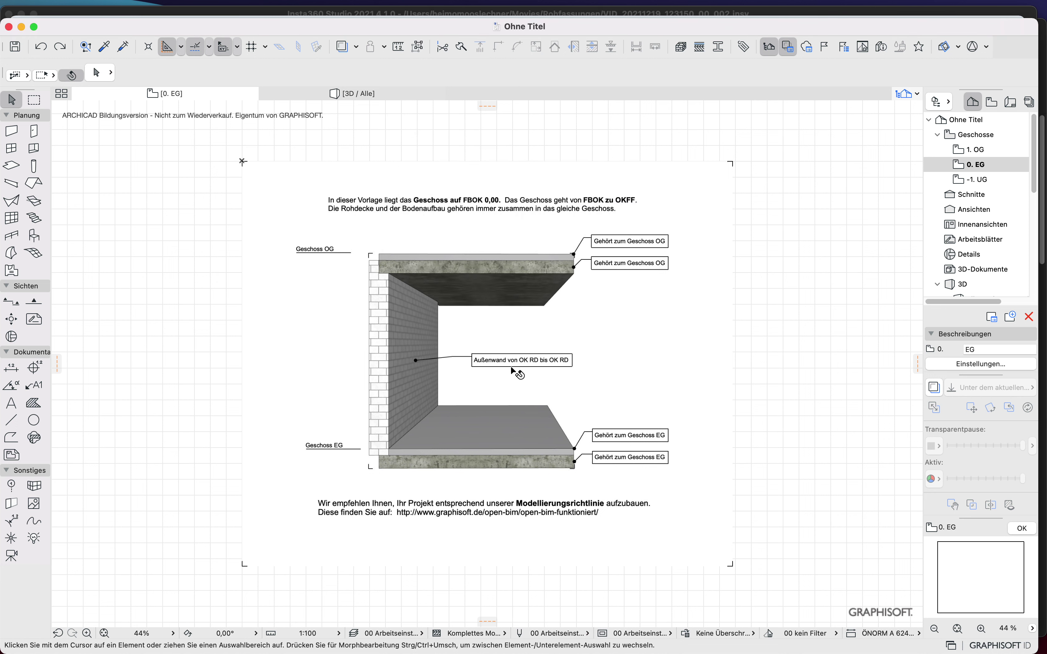
# Step: Delete the template's explanatory wall-section picture from the ground-floor plan
pyautogui.click(711, 193)
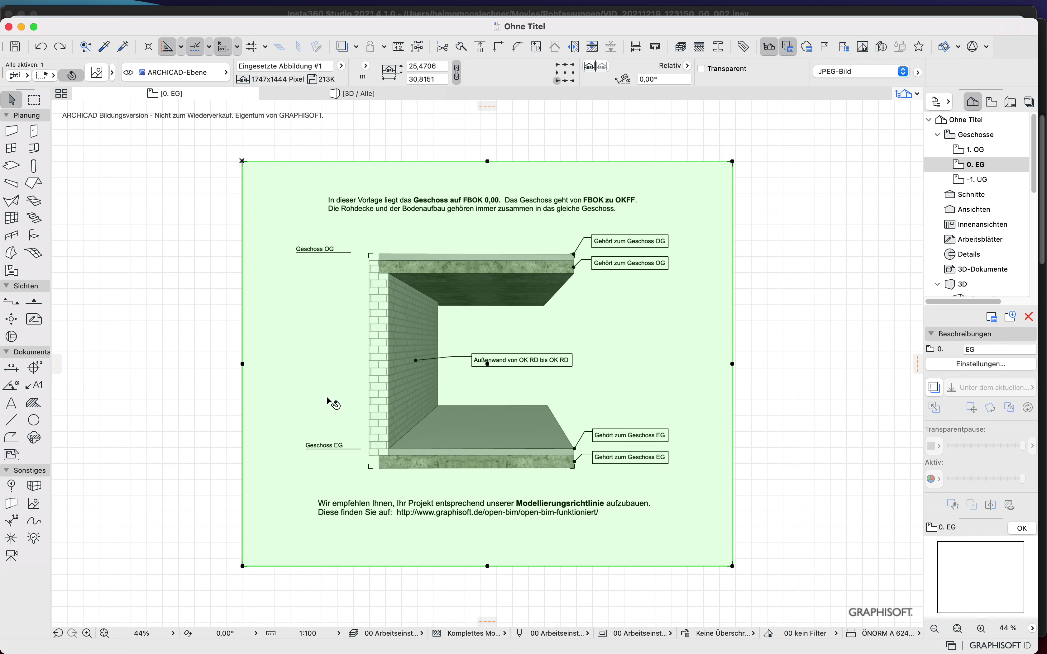
pyautogui.scroll(4, 325, 397)
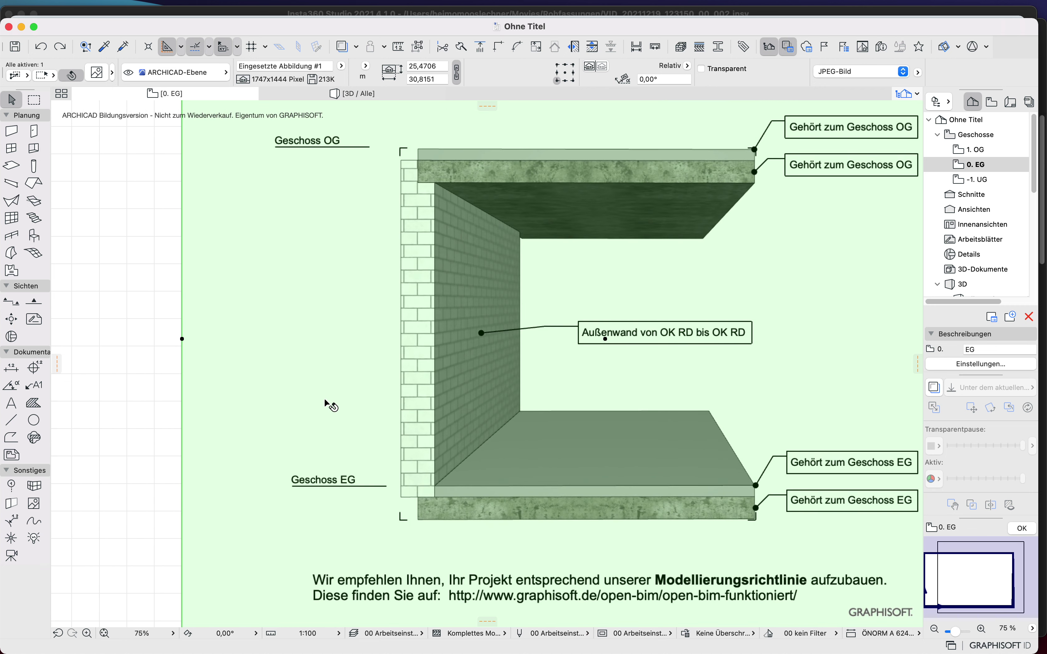
pyautogui.click(91, 465)
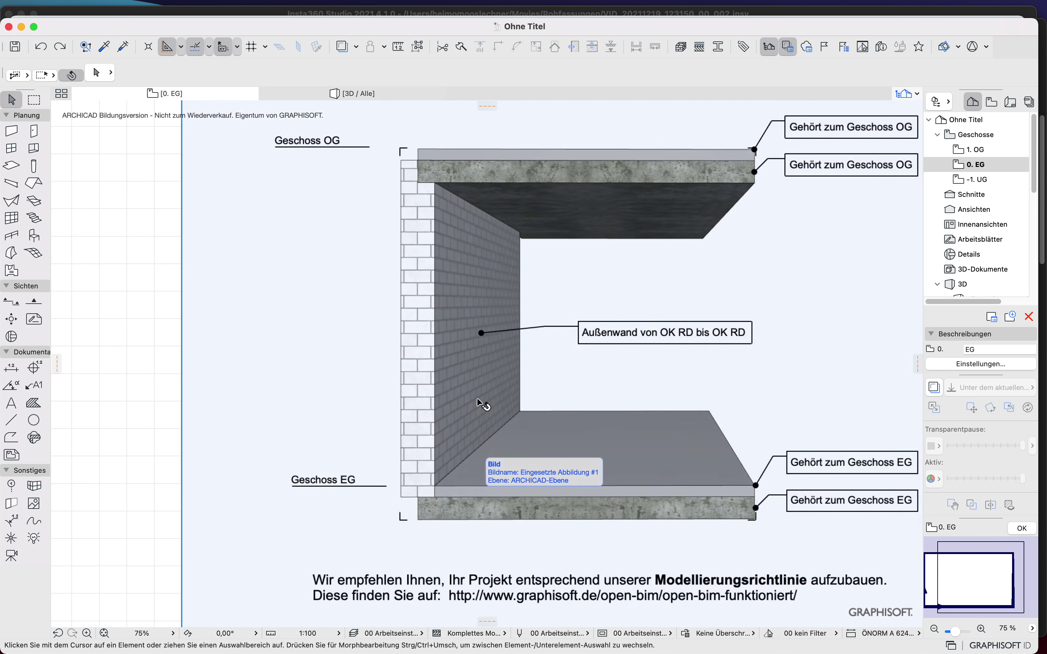
pyautogui.click(479, 504)
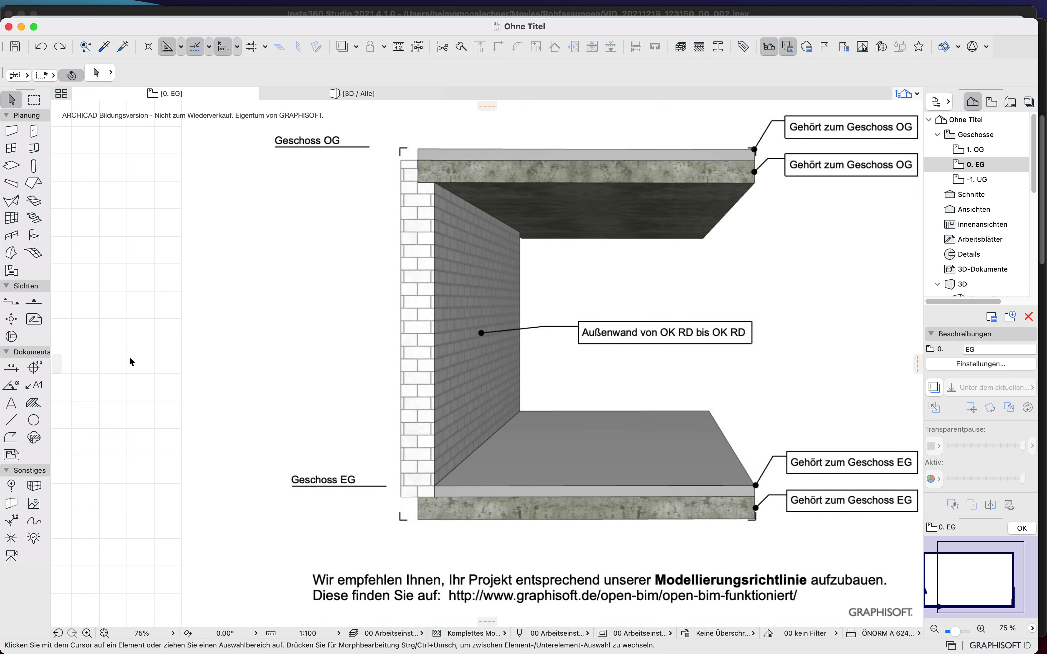
pyautogui.scroll(-5, 124, 366)
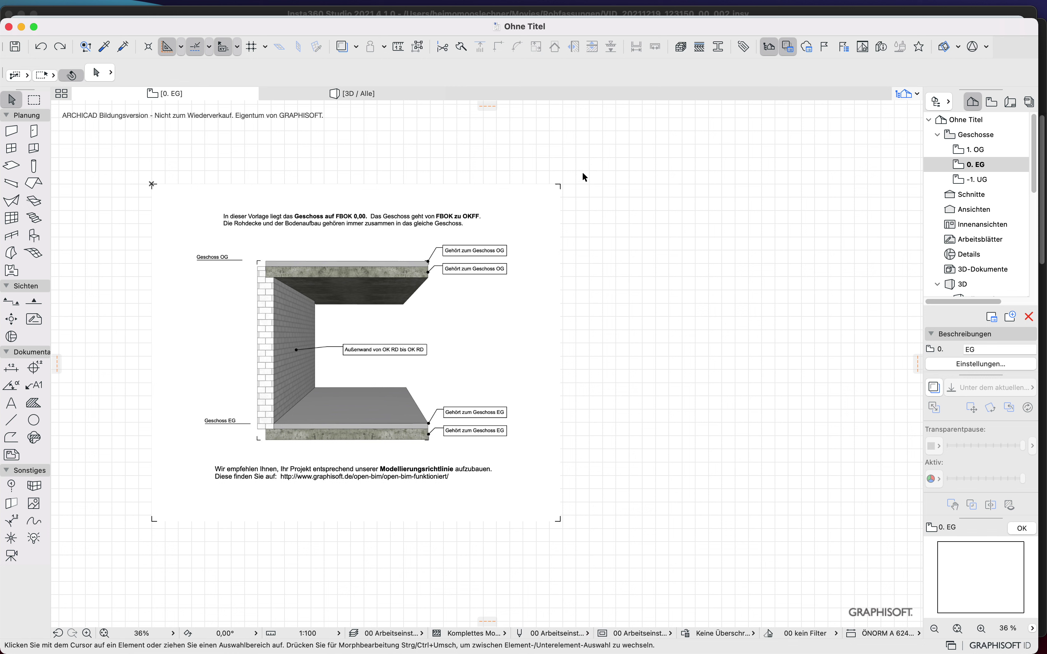
pyautogui.click(538, 199)
pyautogui.press('Delete')
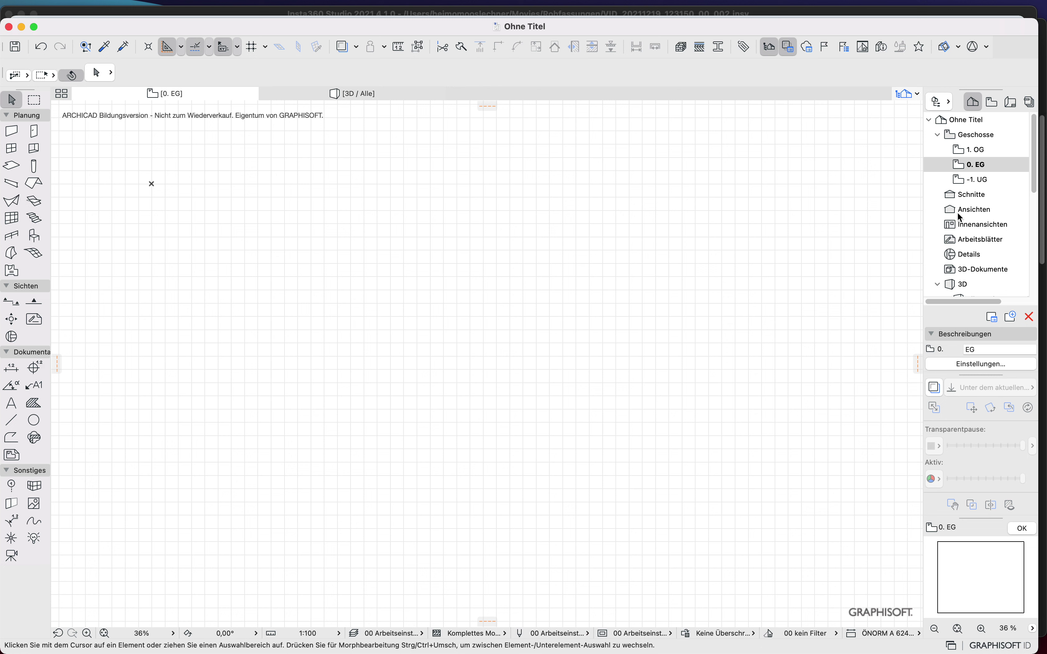
# Step: Open the storey settings and rename storey -1 as Keller
pyautogui.rightClick(964, 165)
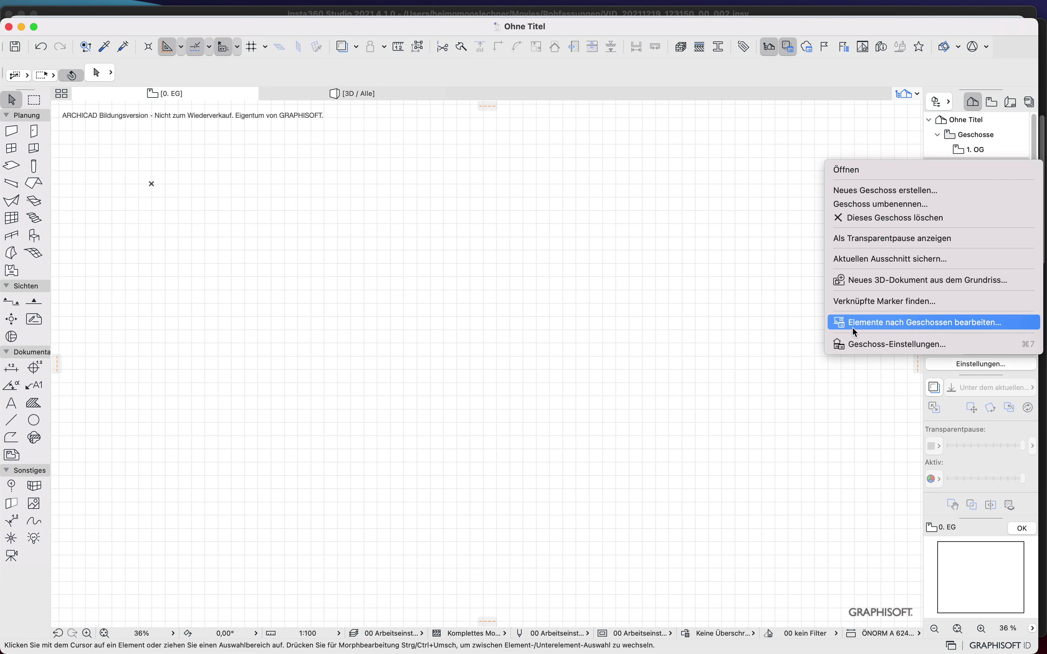
pyautogui.click(848, 341)
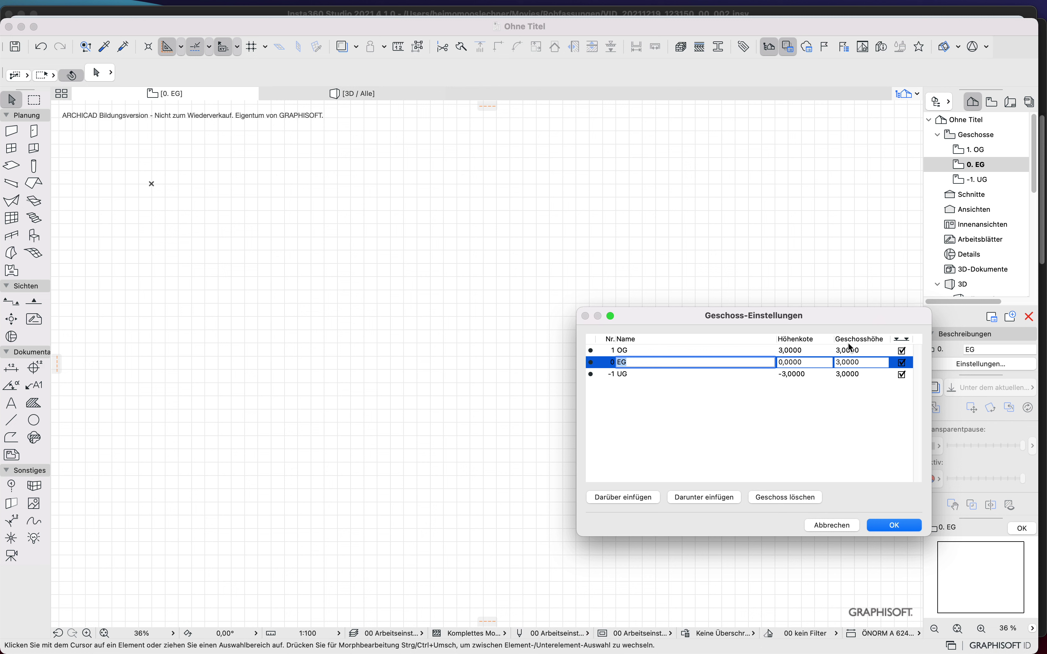
pyautogui.click(807, 363)
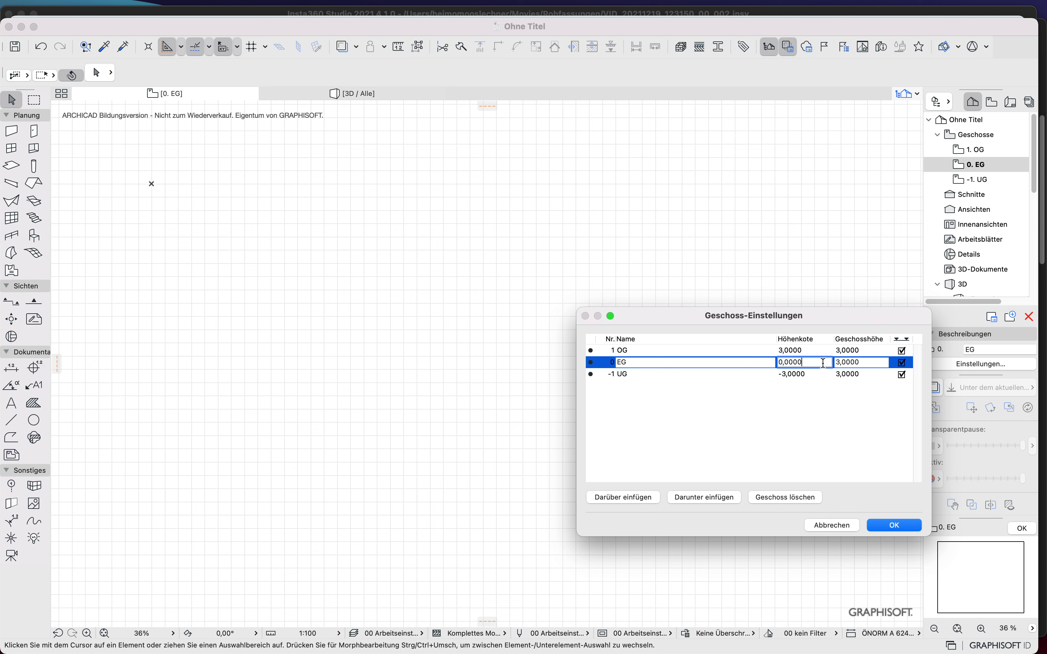
pyautogui.click(870, 363)
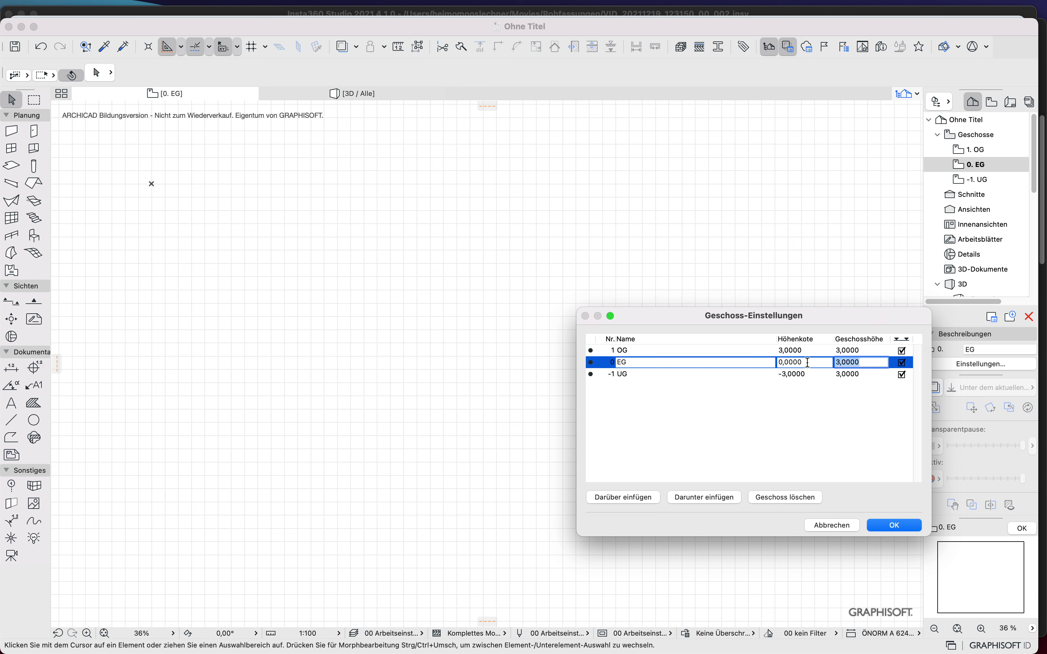
pyautogui.hotkey('shift', 'Tab')
pyautogui.click(862, 364)
pyautogui.click(653, 379)
pyautogui.write('Keller')
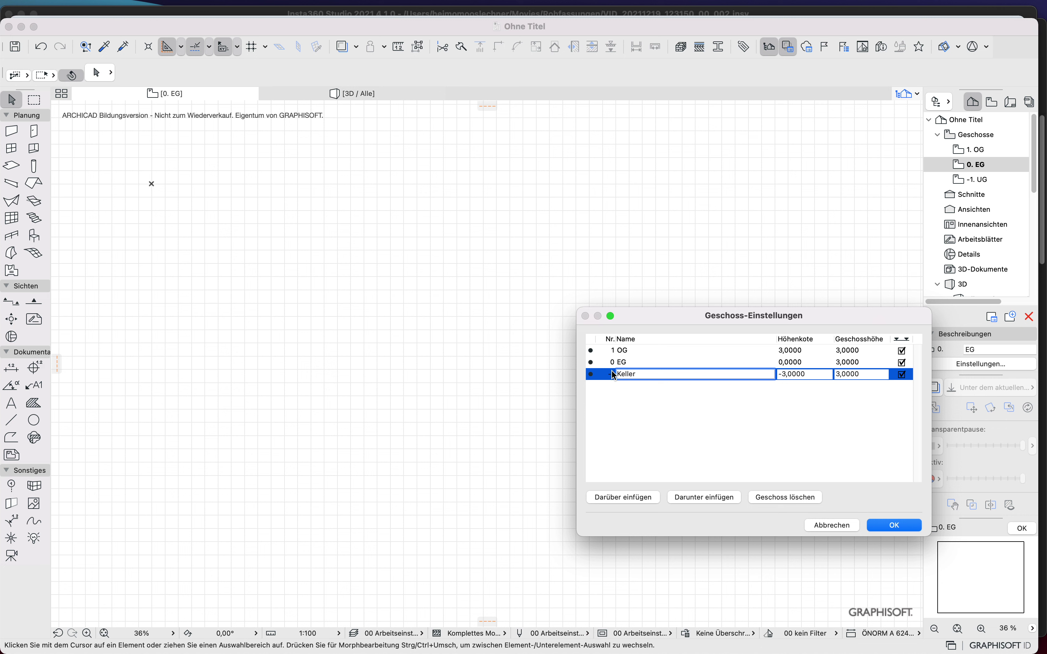
# Step: Rename storey 0 as Erdgeschoß in the storey settings
pyautogui.click(630, 362)
pyautogui.write('Erdgeschoß')
pyautogui.click(632, 362)
pyautogui.moveTo(661, 360); pyautogui.dragTo(601, 357)
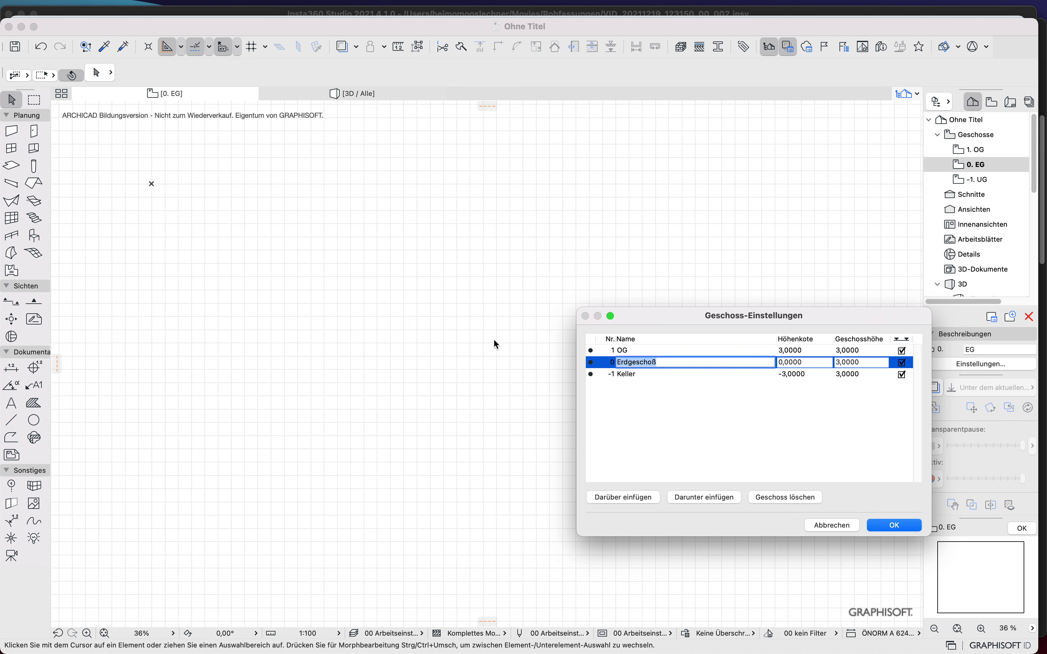
pyautogui.moveTo(671, 362); pyautogui.dragTo(618, 362)
# Step: Set the storey height of the Erdgeschoß to 2,93
pyautogui.click(856, 362)
pyautogui.click(826, 362)
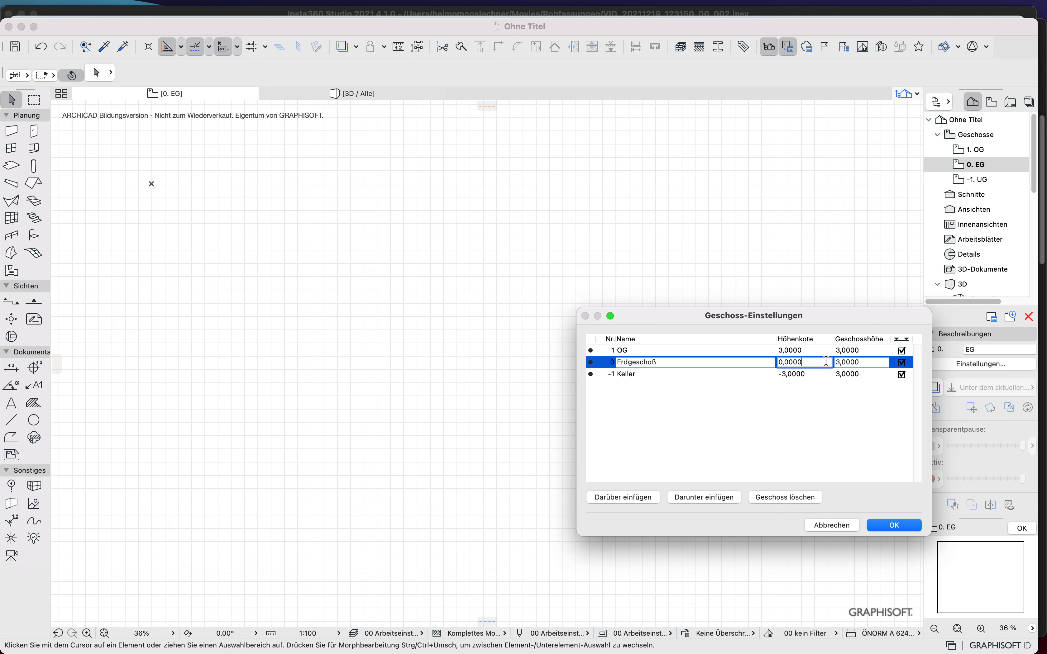
pyautogui.click(856, 362)
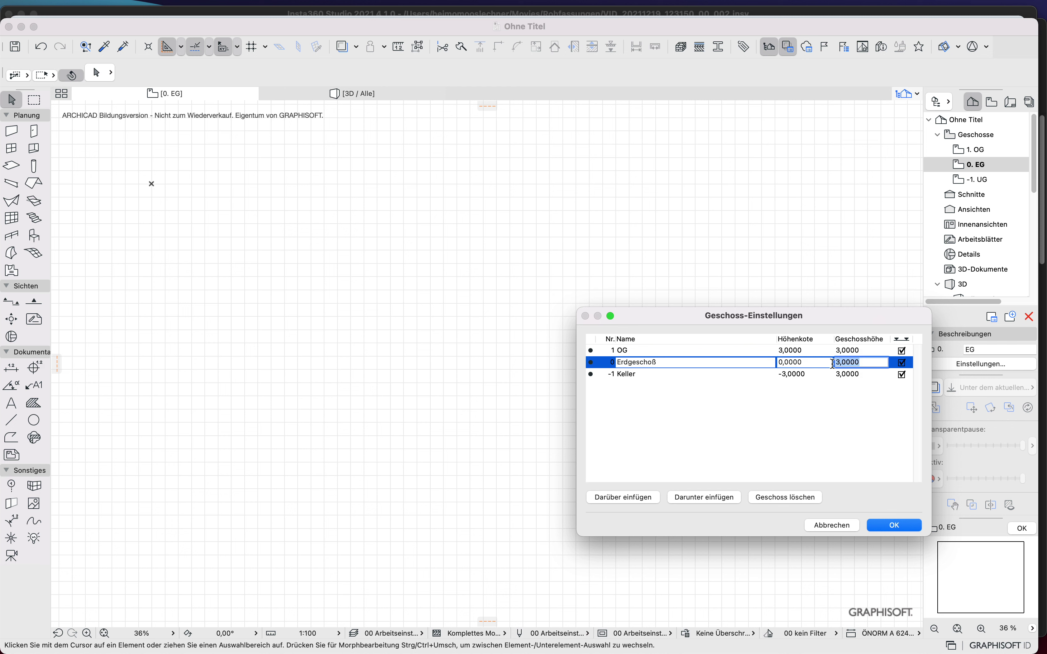
pyautogui.write('2,93')
# Step: Set the elevation of the Keller storey to -2,8 and apply the storey settings
pyautogui.click(800, 374)
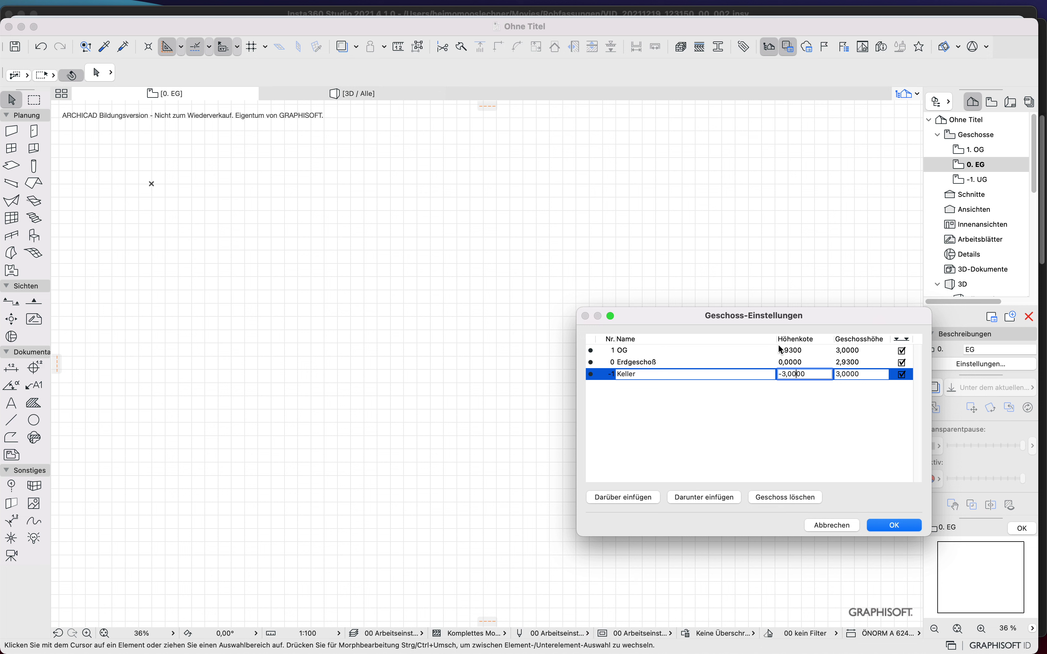
pyautogui.moveTo(806, 374); pyautogui.dragTo(755, 374)
pyautogui.write('-2,8')
pyautogui.click(792, 362)
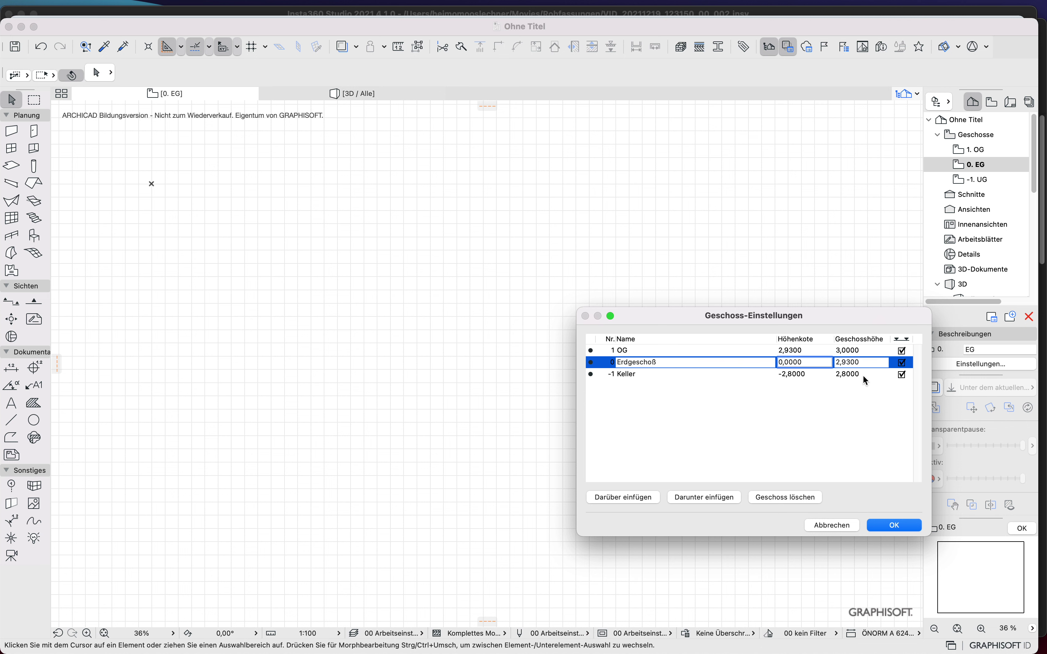
pyautogui.click(848, 375)
pyautogui.click(798, 363)
pyautogui.click(891, 525)
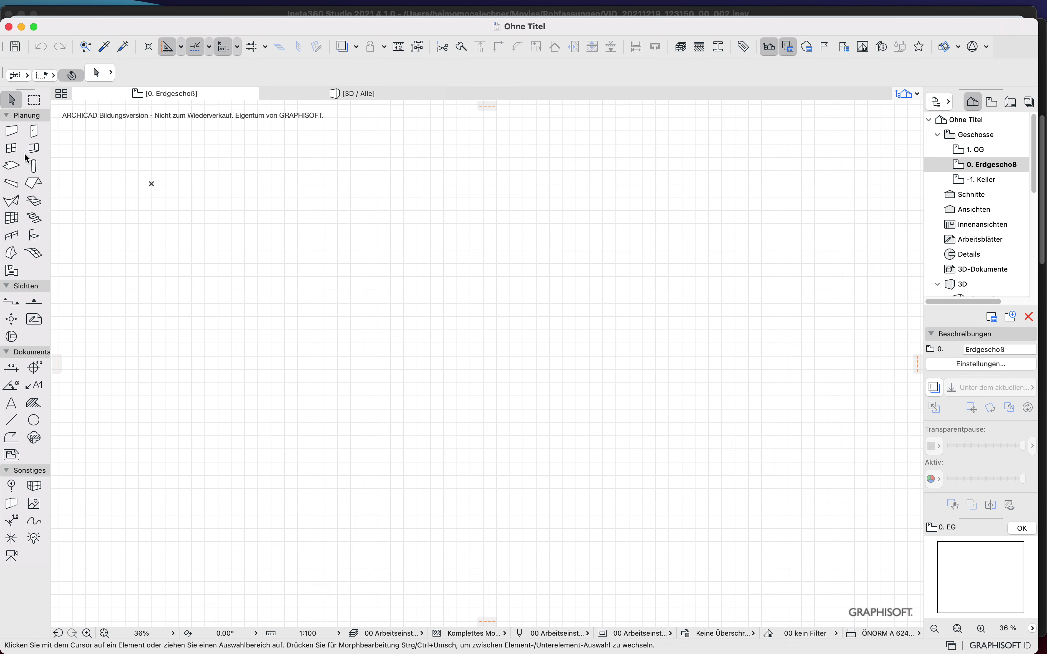
# Step: Open the default wall settings and set the base offset from the home storey to -0,2
pyautogui.doubleClick(8, 132)
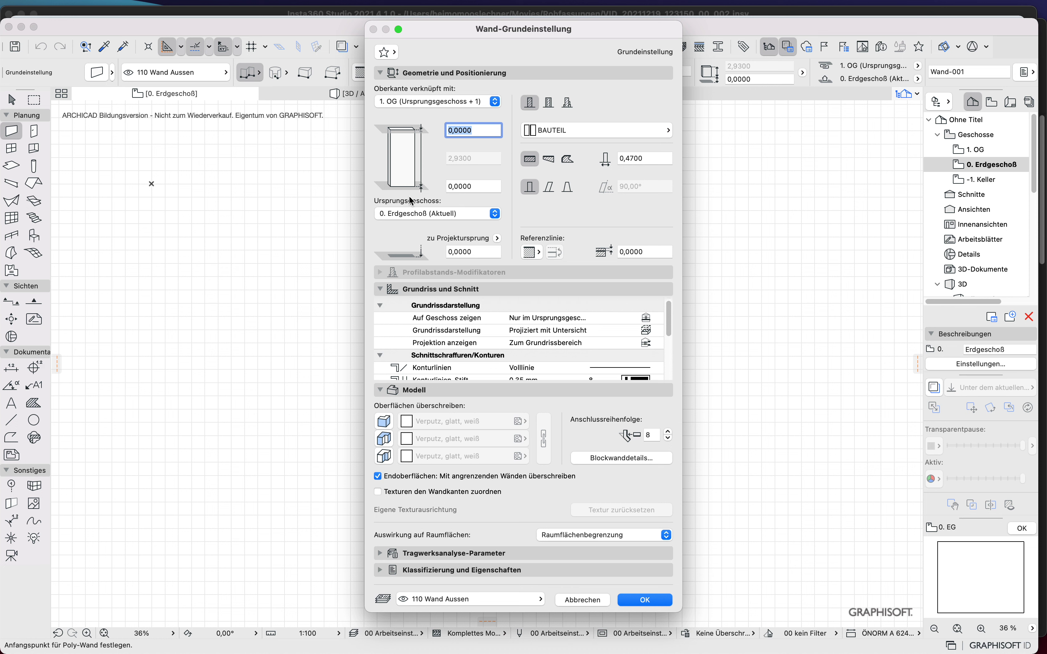
pyautogui.click(477, 187)
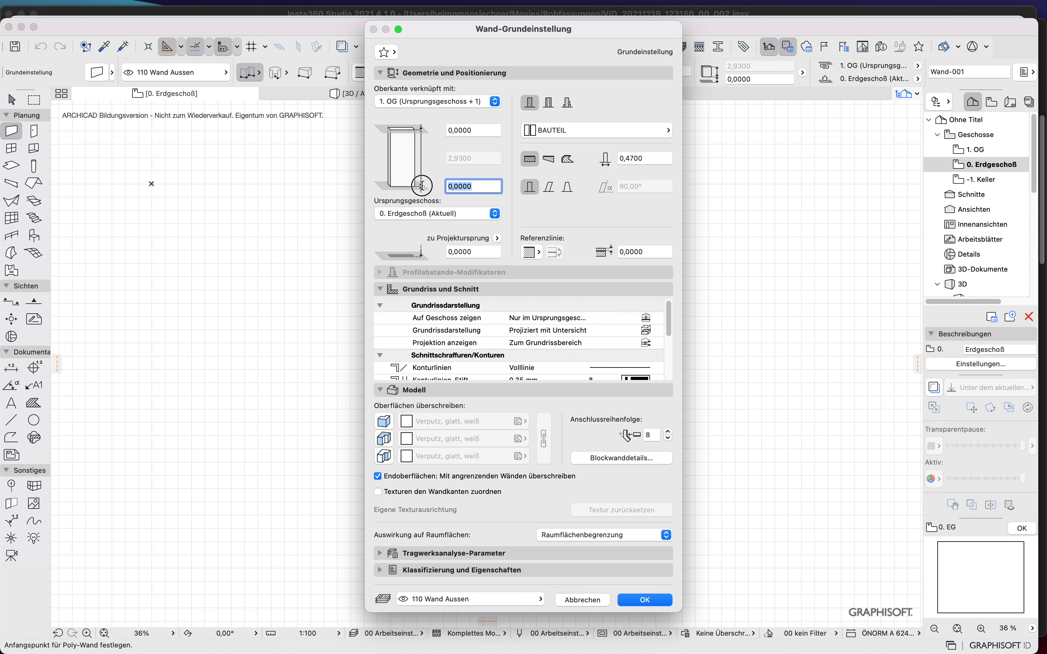
pyautogui.click(480, 130)
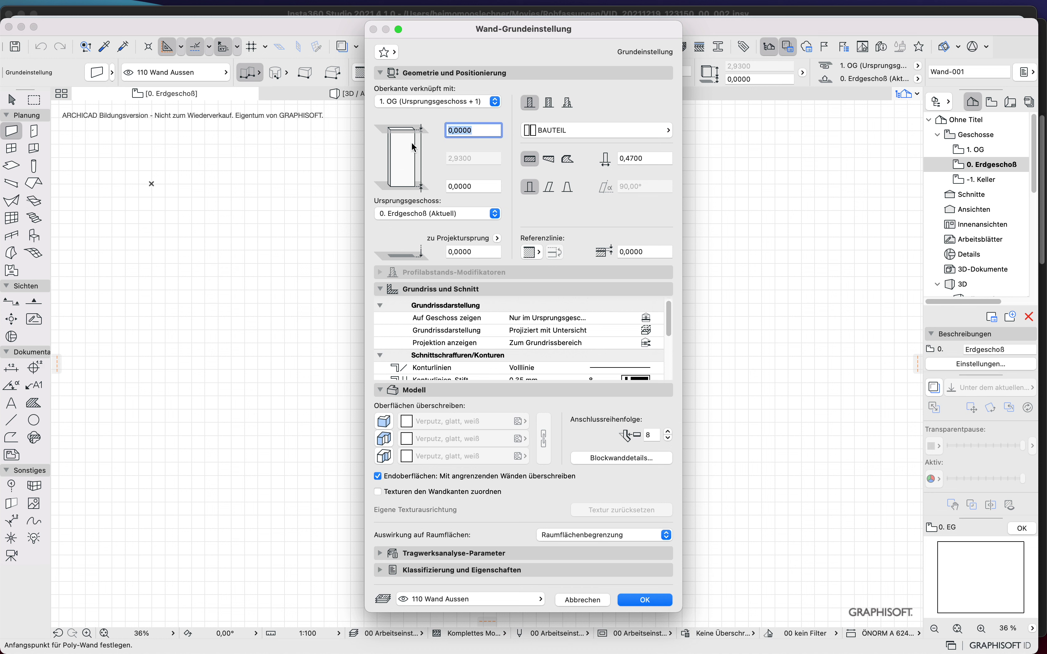
pyautogui.click(475, 186)
pyautogui.moveTo(475, 186); pyautogui.dragTo(445, 186)
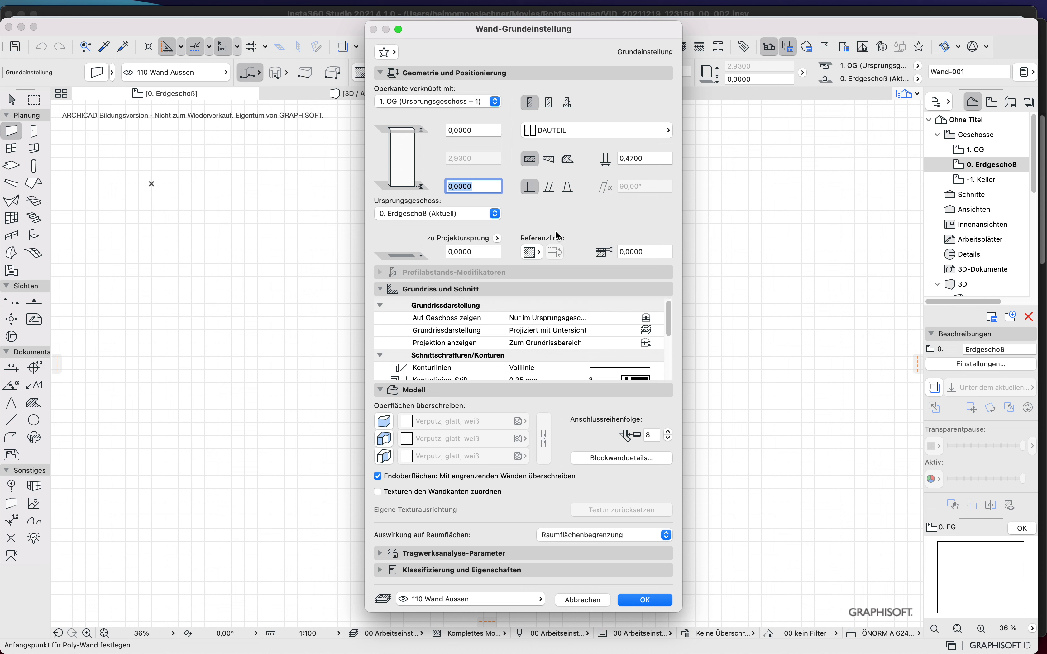
pyautogui.write('-,2')
pyautogui.moveTo(469, 190); pyautogui.dragTo(423, 193)
# Step: Set the wall's top offset from the linked OG storey to -0,2
pyautogui.moveTo(478, 130); pyautogui.dragTo(442, 125)
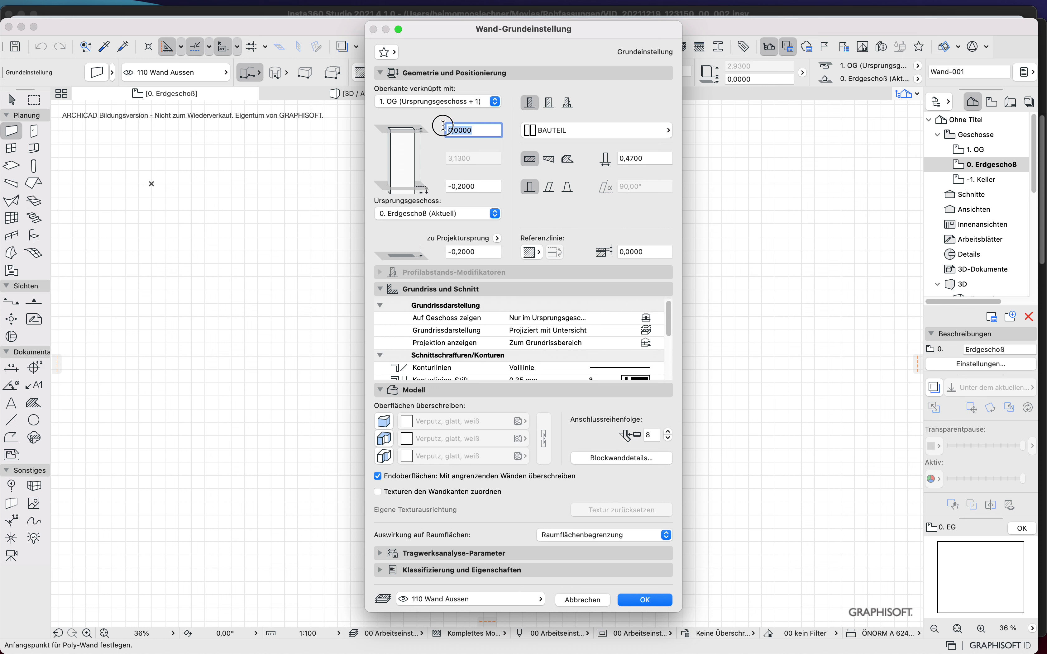
pyautogui.write('-0')
pyautogui.write(',2')
pyautogui.click(470, 187)
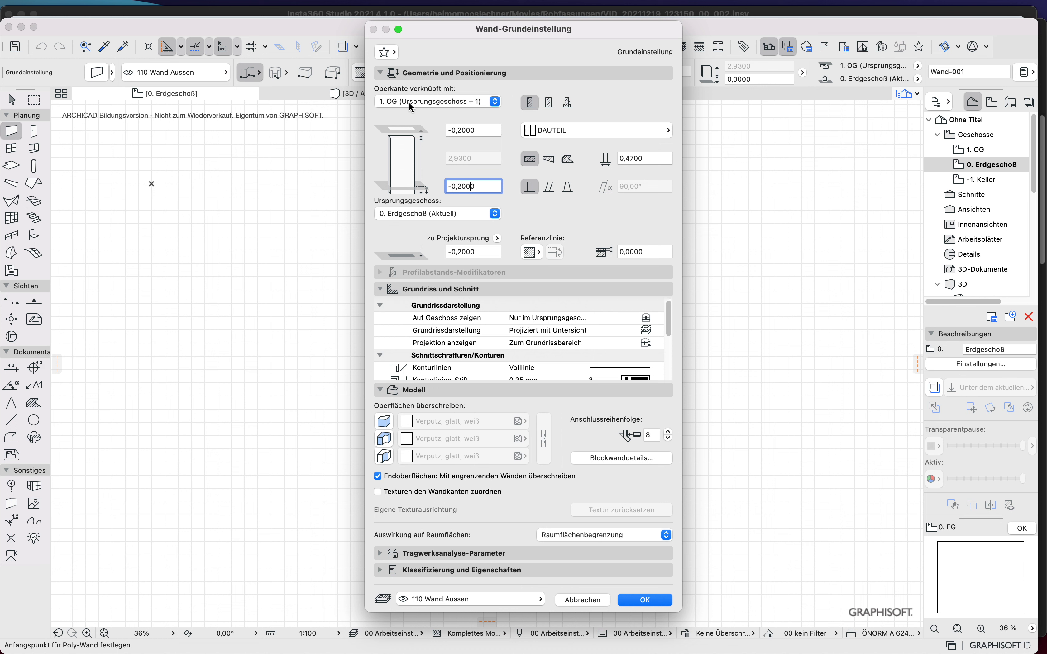
pyautogui.click(496, 102)
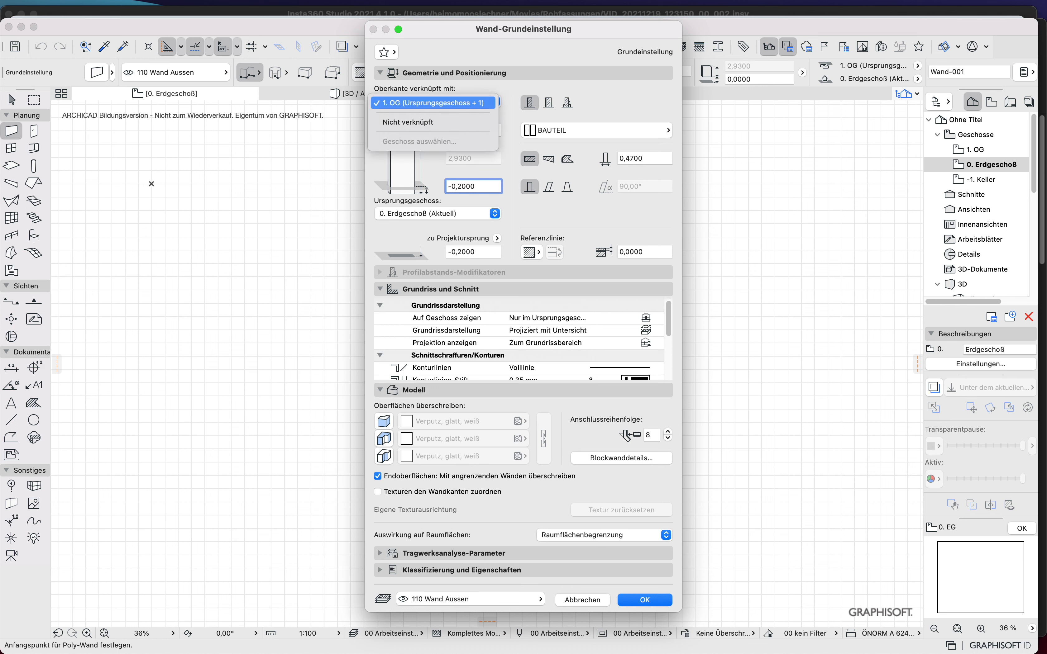
pyautogui.click(495, 102)
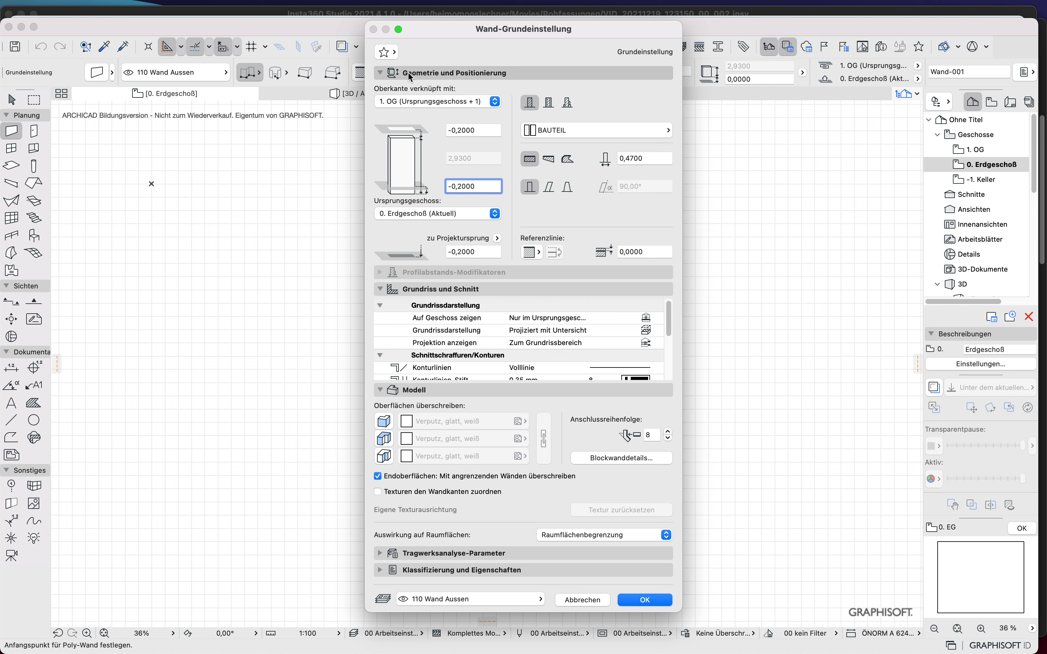
pyautogui.click(497, 102)
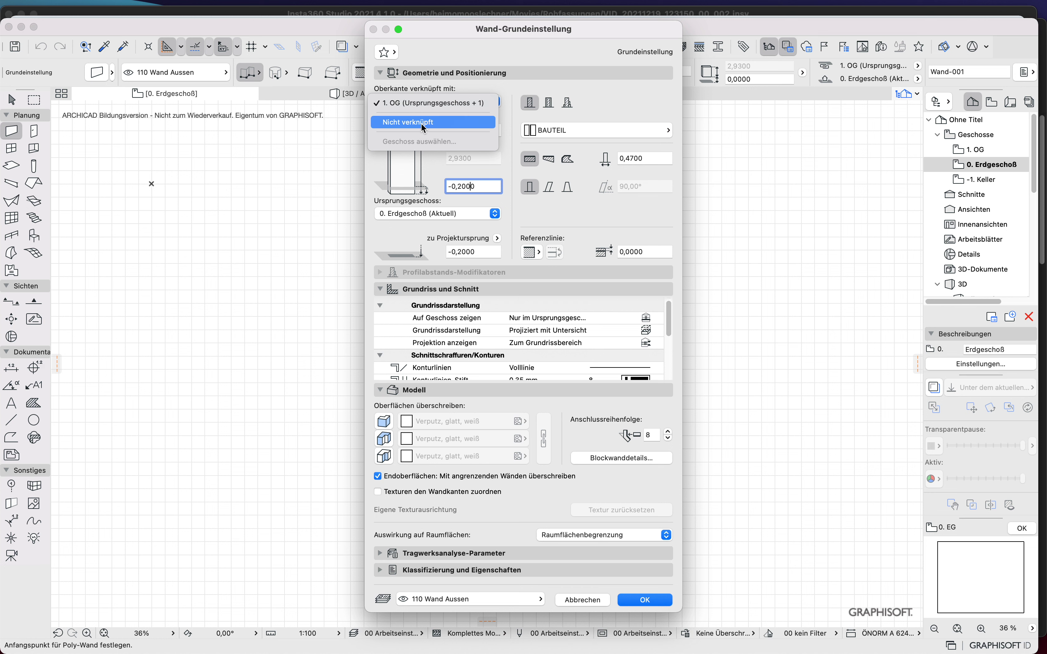
pyautogui.click(591, 103)
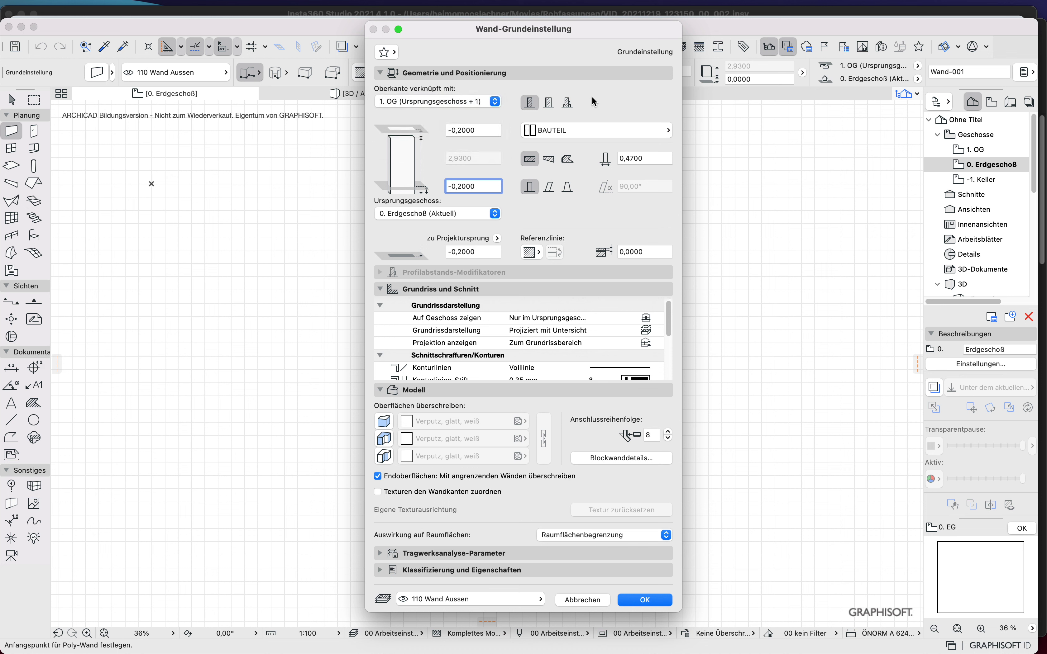
# Step: Assign the building material MW Hochlochziegel to the wall and set its thickness to 0,38
pyautogui.click(578, 131)
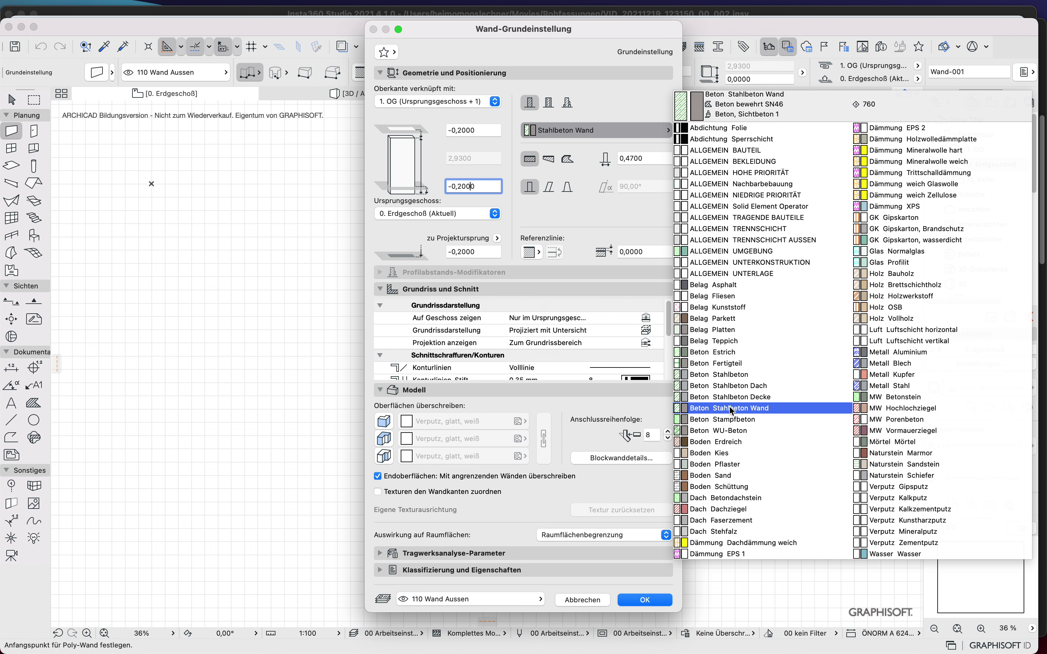
pyautogui.click(891, 411)
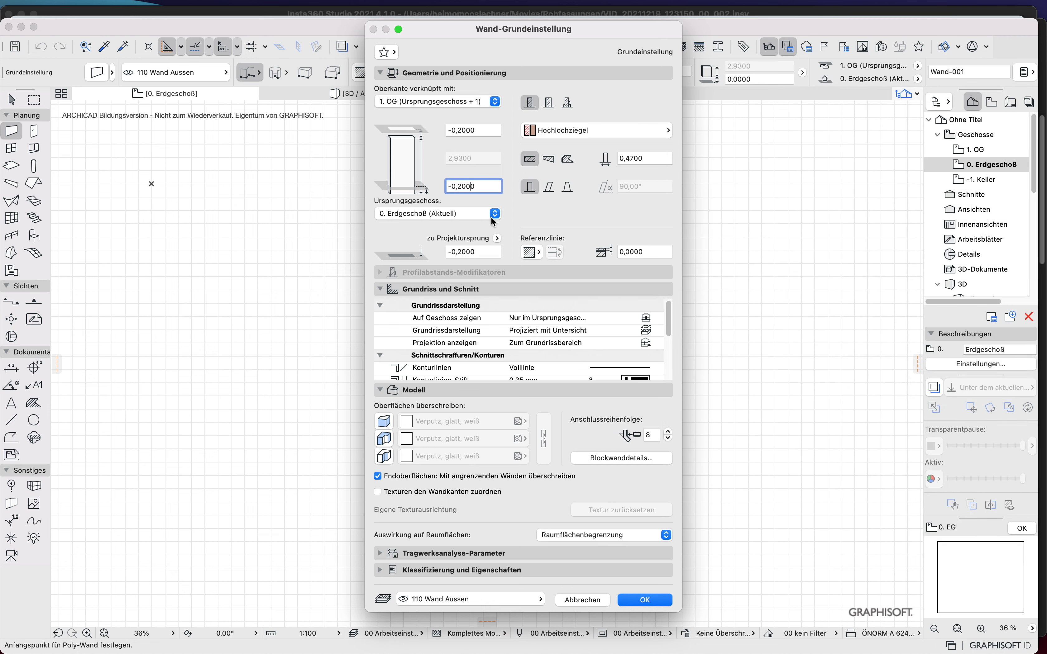
pyautogui.moveTo(647, 158); pyautogui.dragTo(627, 159)
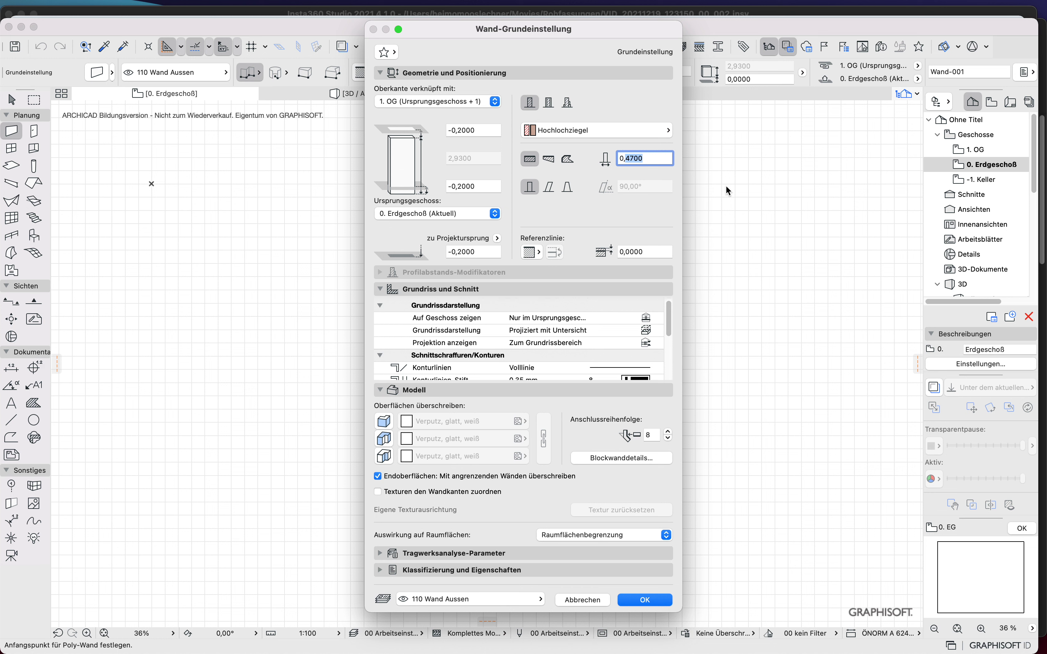
pyautogui.write('38')
pyautogui.write('00')
# Step: Review the wall's storey visibility and floor plan display options, keeping Projiziert mit Untersicht as the floor plan display
pyautogui.click(645, 318)
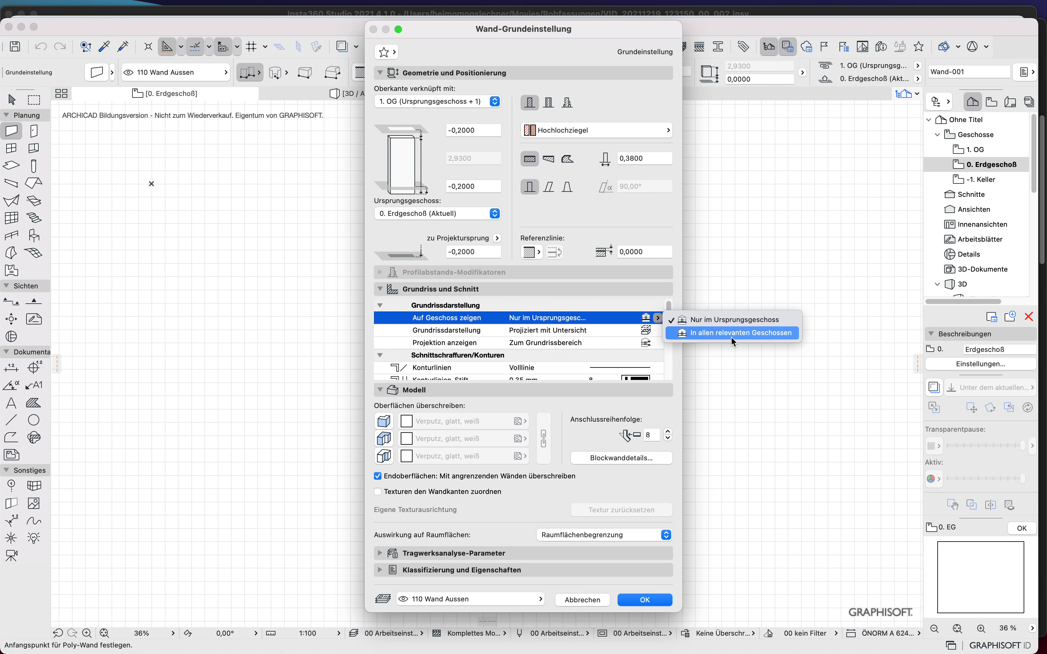
pyautogui.click(618, 298)
pyautogui.click(652, 330)
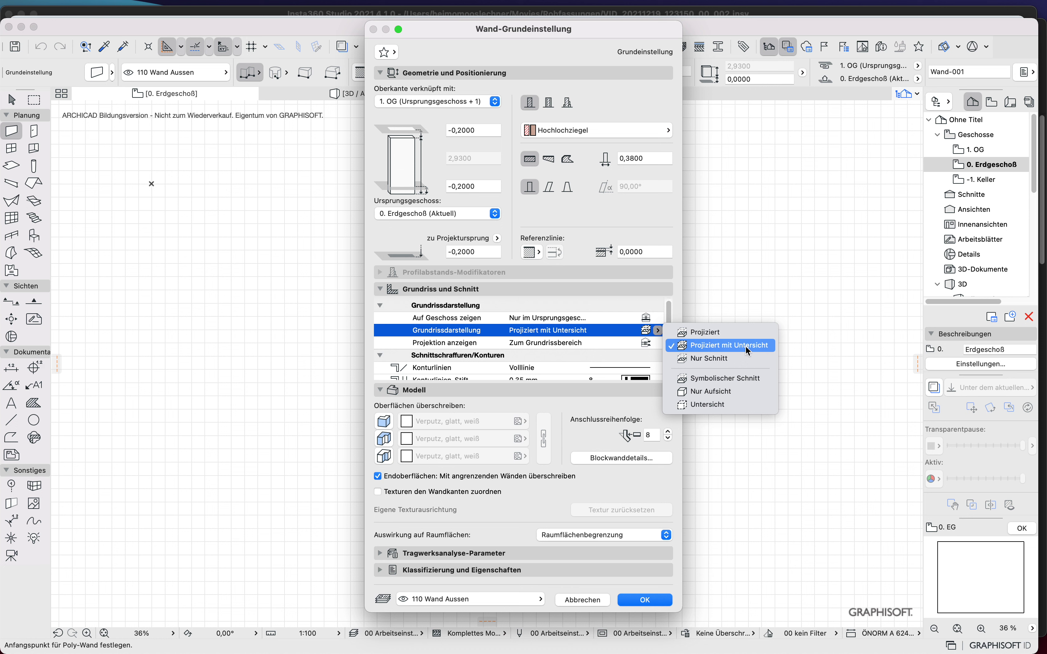
pyautogui.click(709, 403)
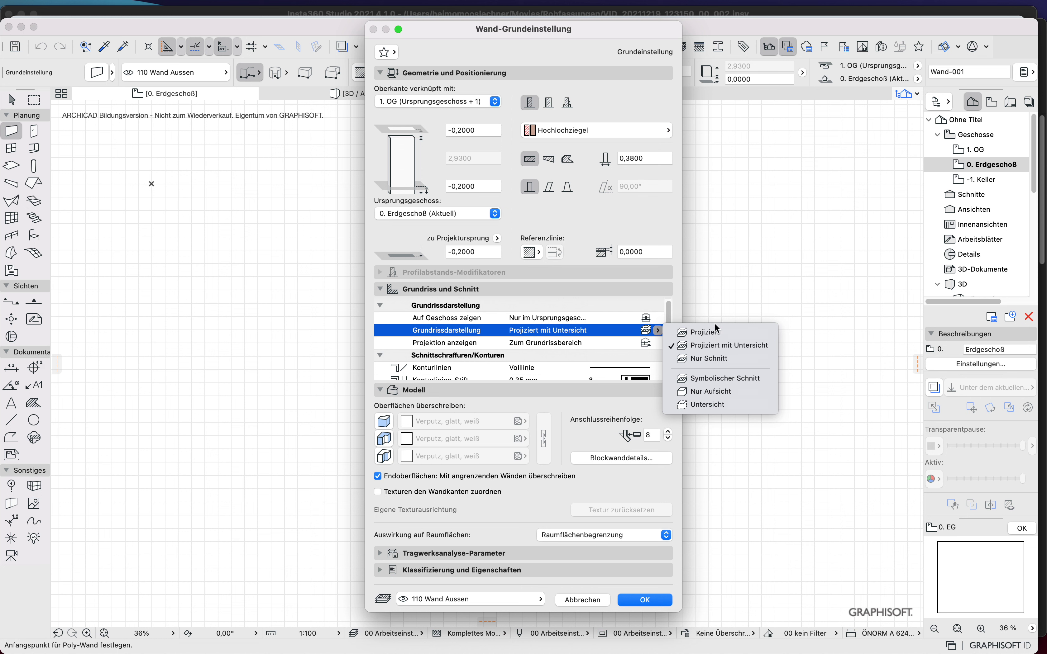
pyautogui.click(723, 346)
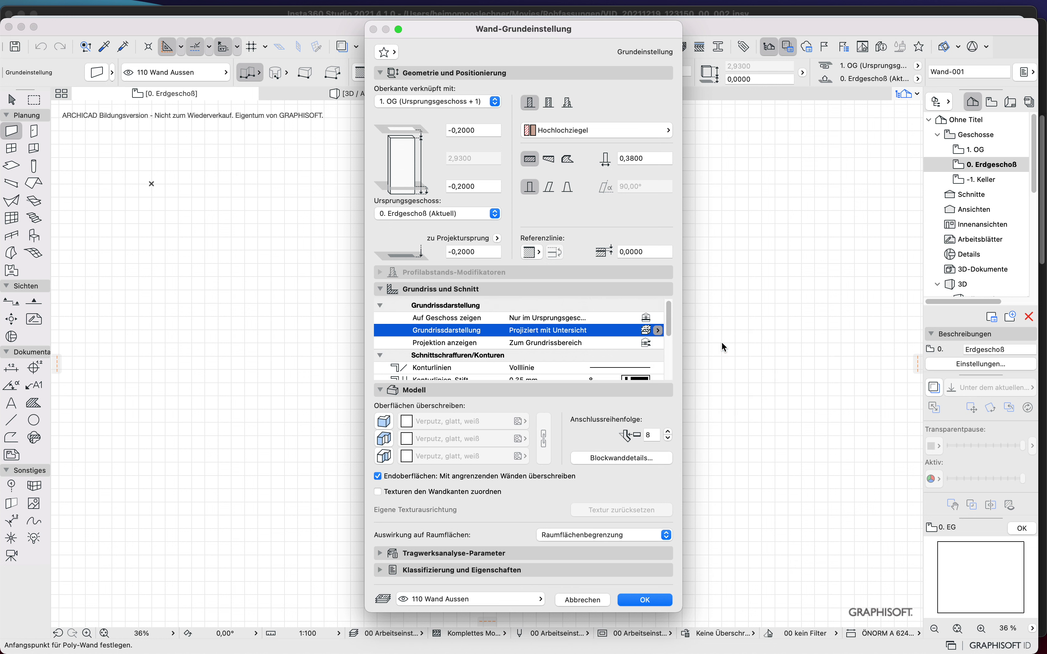
# Step: Keep the wall's reference line on Außen with an offset of 0,0000 and confirm the default wall settings
pyautogui.click(528, 254)
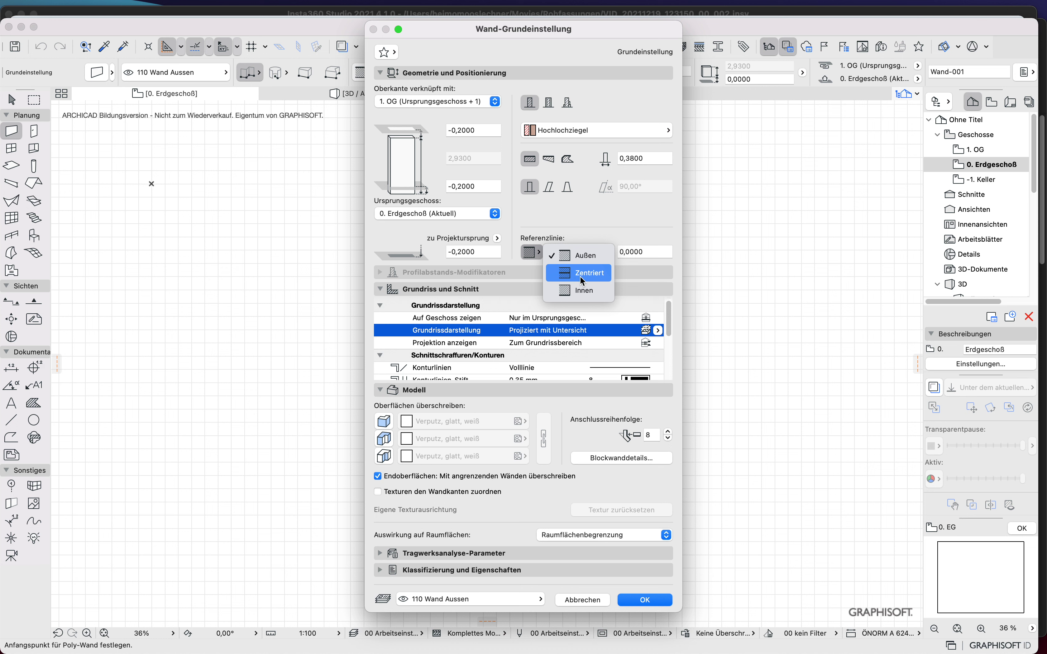
pyautogui.click(585, 256)
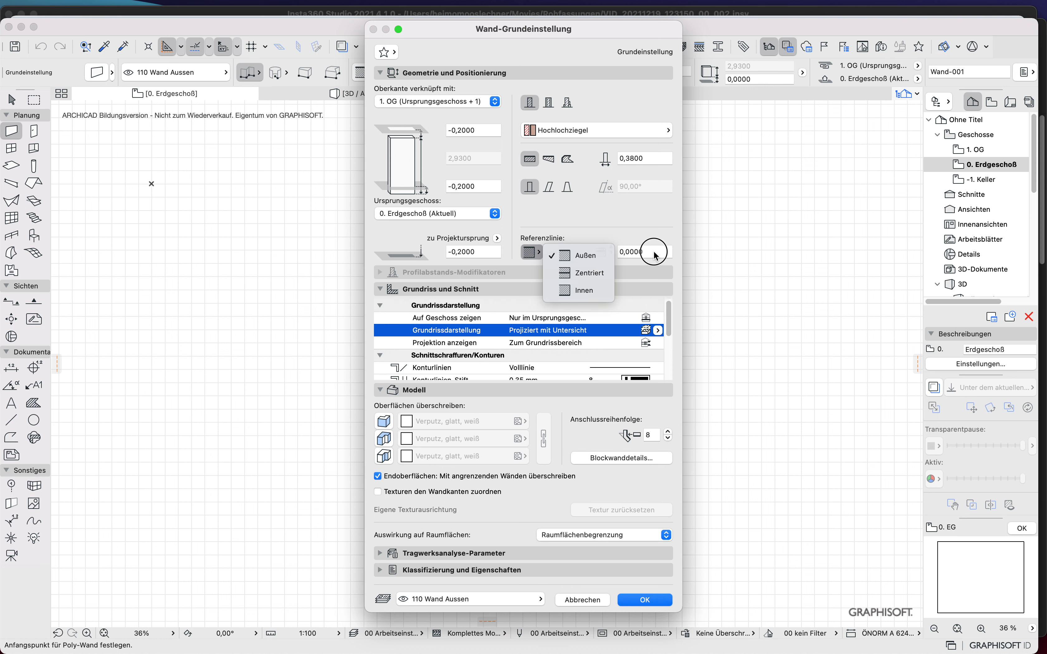
pyautogui.click(630, 256)
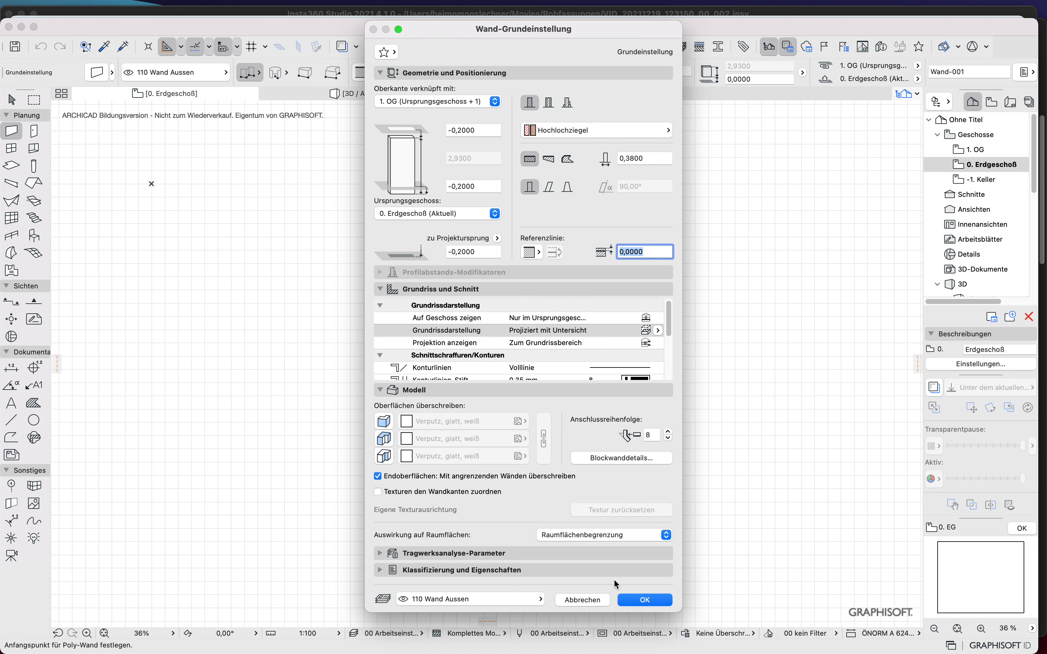
pyautogui.click(632, 602)
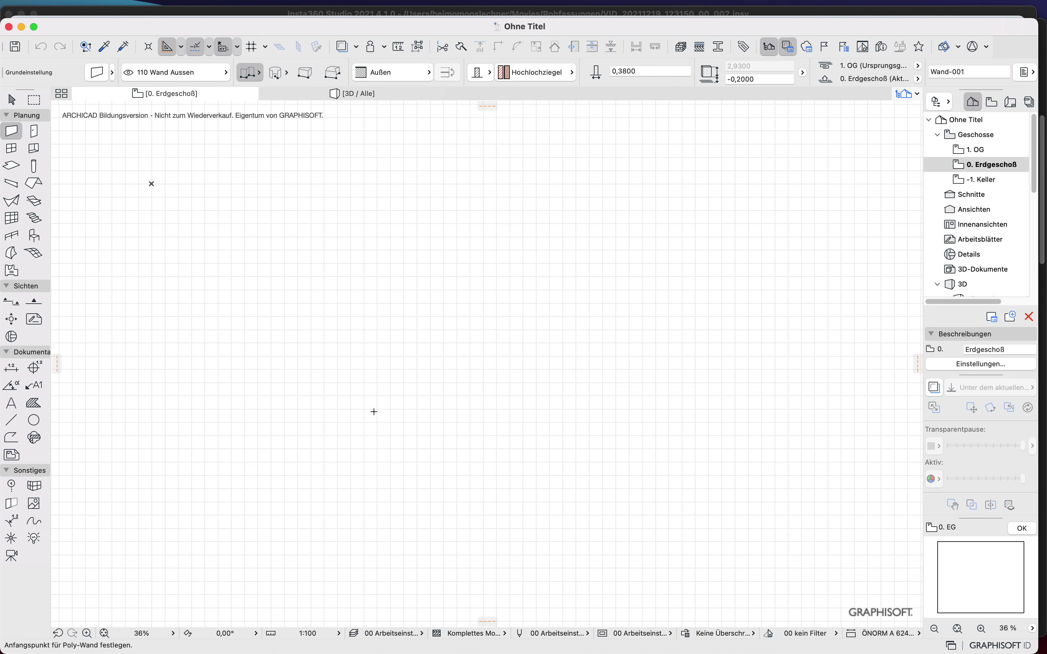
# Step: Draw a horizontal exterior wall 10 m long with the single-wall geometry method and check its reference line
pyautogui.click(246, 75)
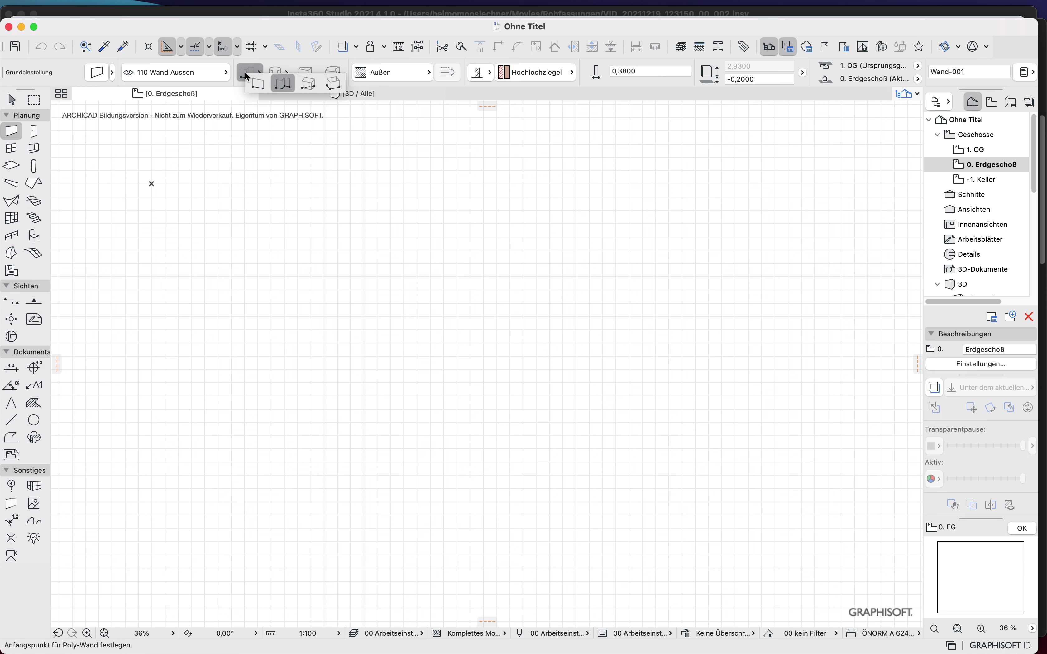
pyautogui.moveTo(246, 75)
pyautogui.mouseDown()
pyautogui.moveTo(335, 84)
pyautogui.moveTo(244, 78)
pyautogui.moveTo(330, 91)
pyautogui.moveTo(263, 88)
pyautogui.mouseUp()
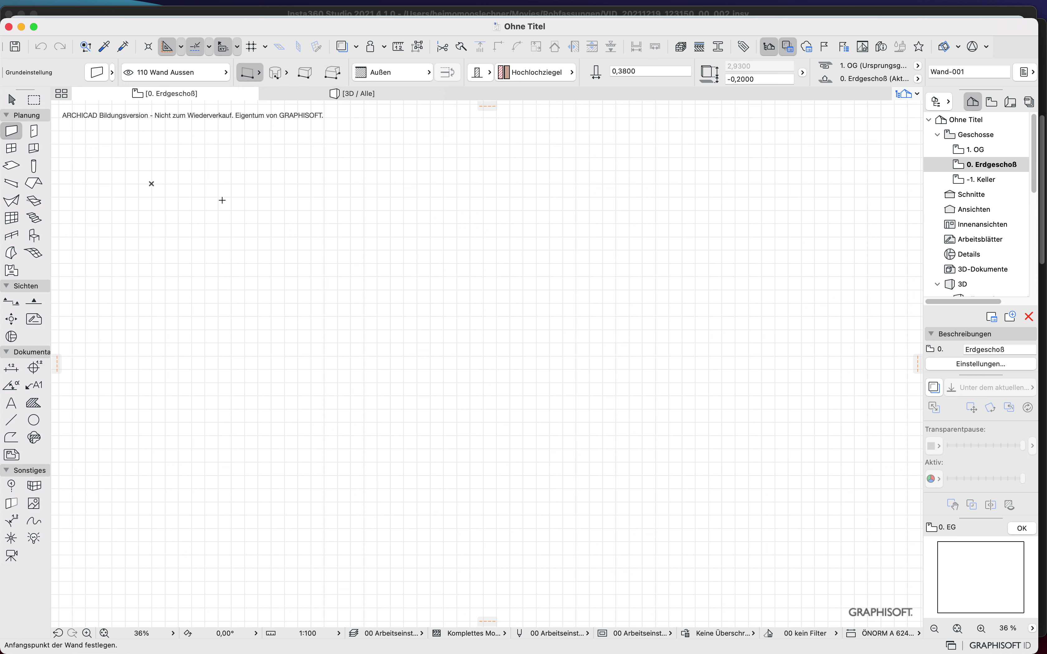
pyautogui.click(177, 180)
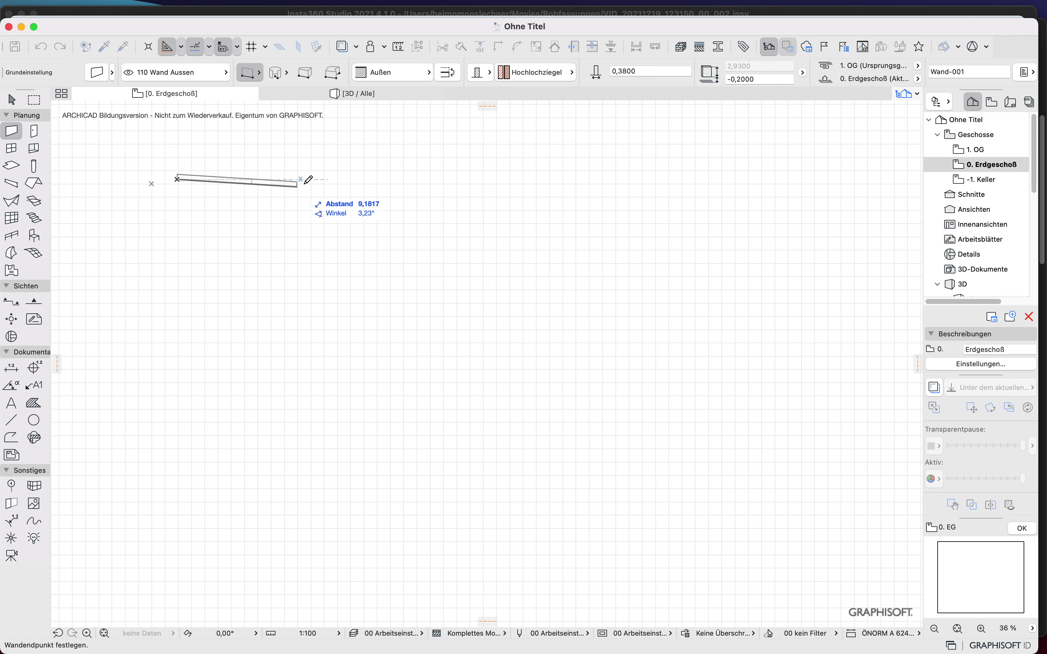
pyautogui.scroll(5, 354, 175)
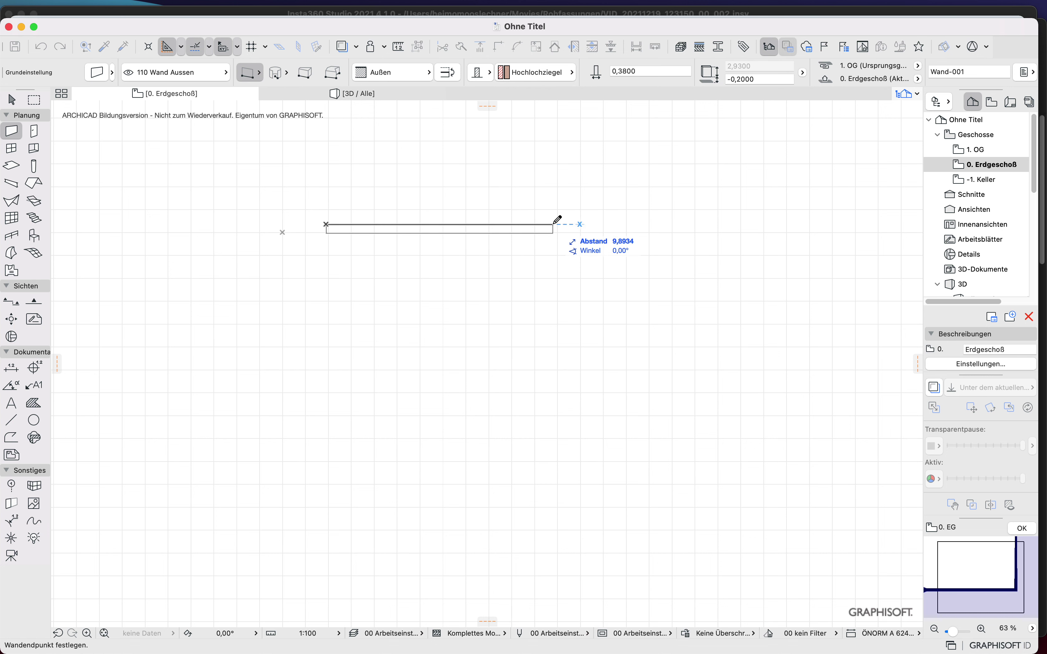
pyautogui.click(209, 47)
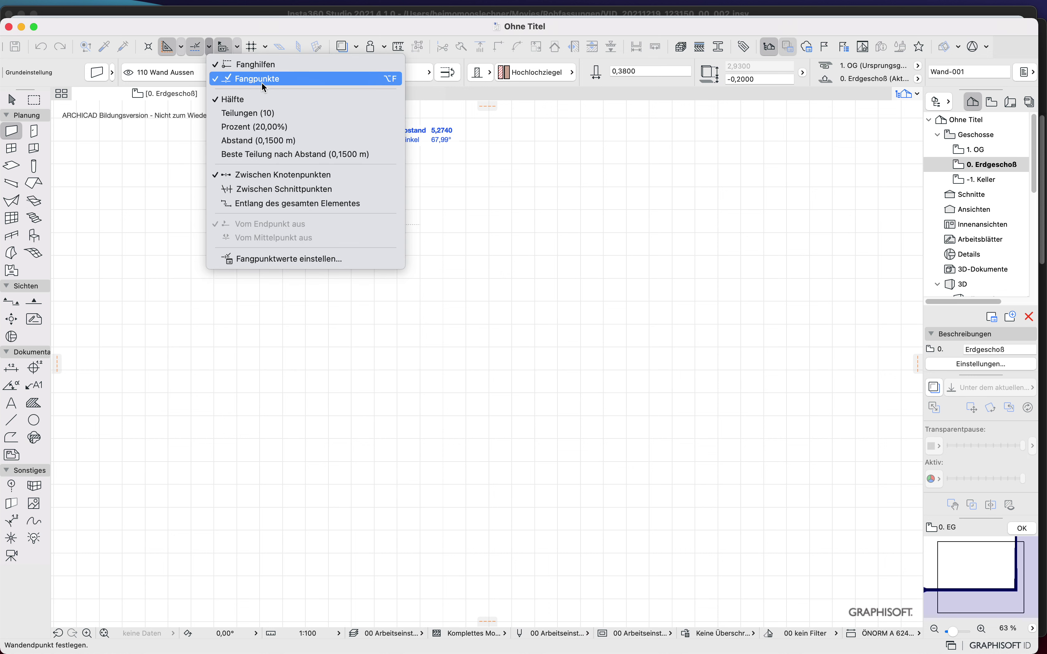
pyautogui.click(533, 205)
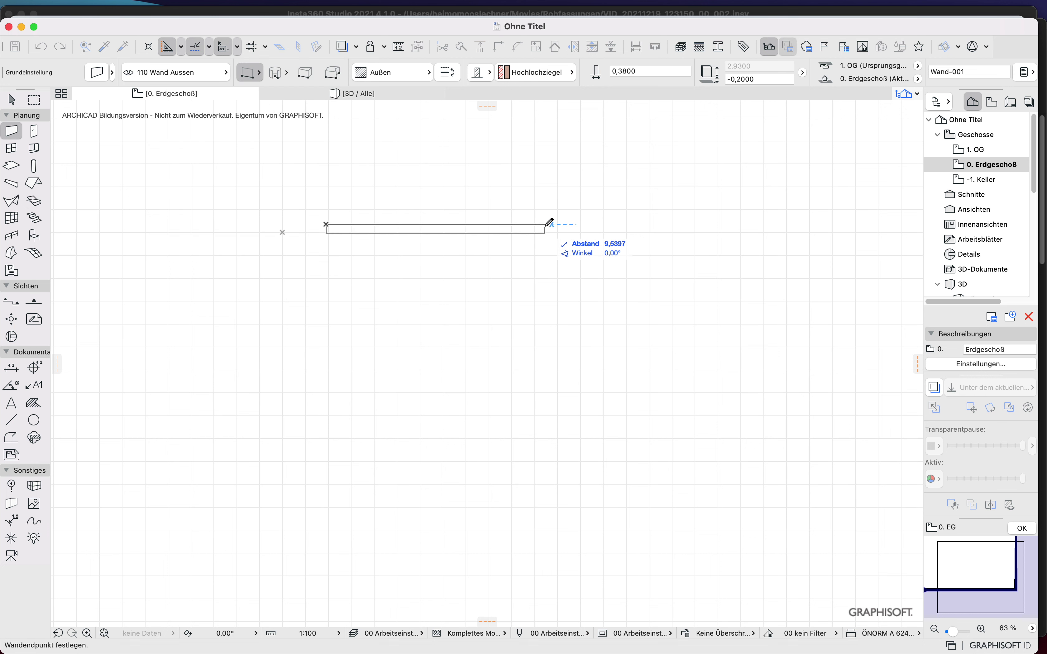
pyautogui.write('10')
pyautogui.press('Return')
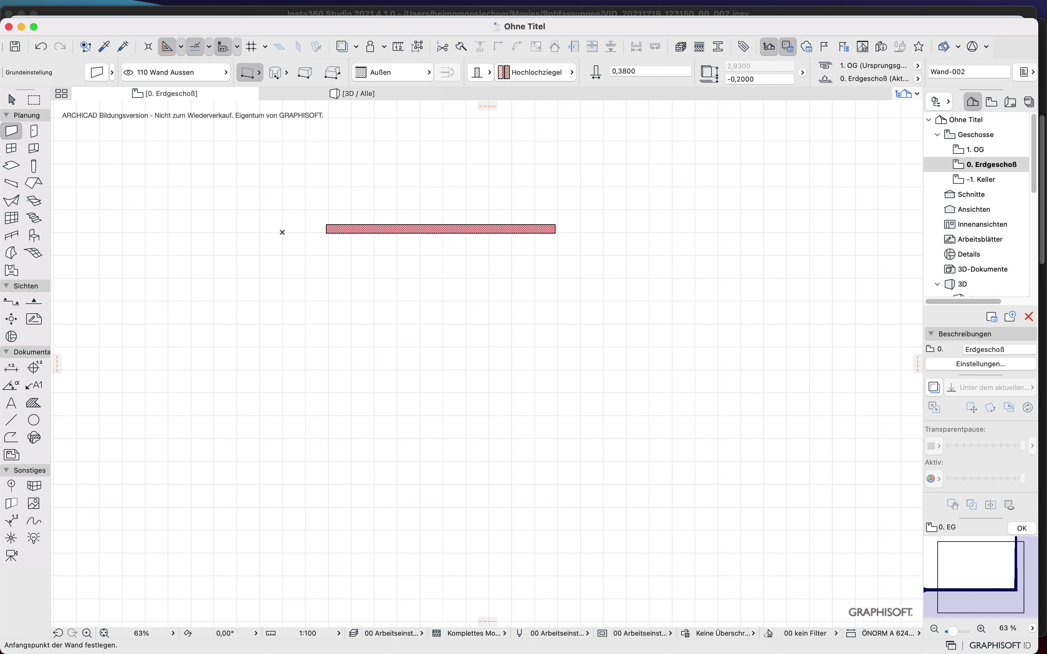
pyautogui.keyDown('shift'); pyautogui.click(448, 229); pyautogui.keyUp('shift')
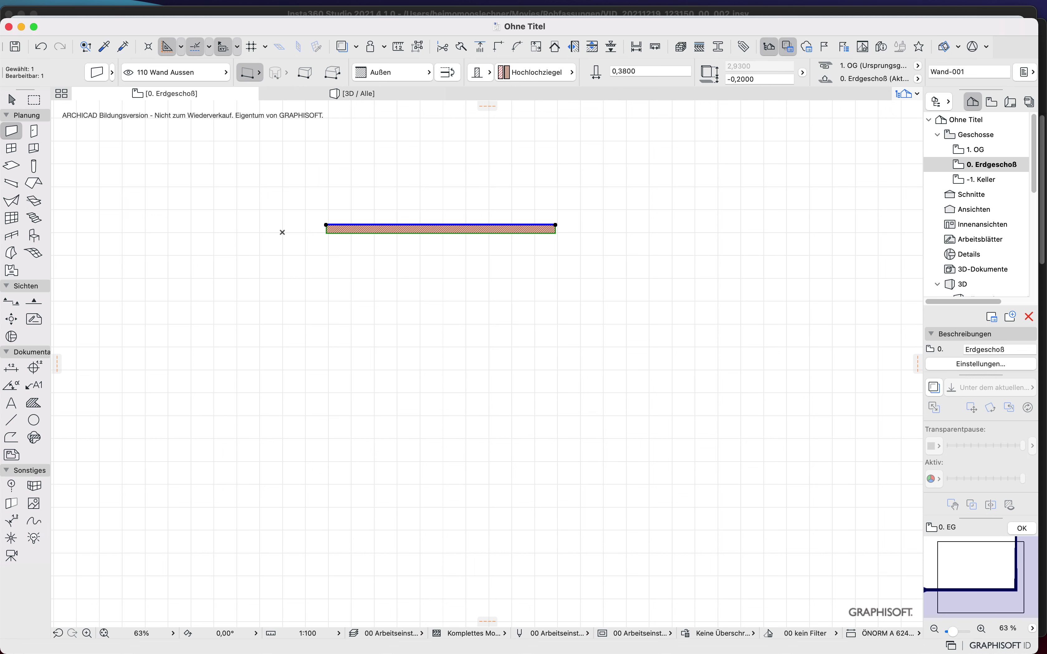
pyautogui.press('Escape')
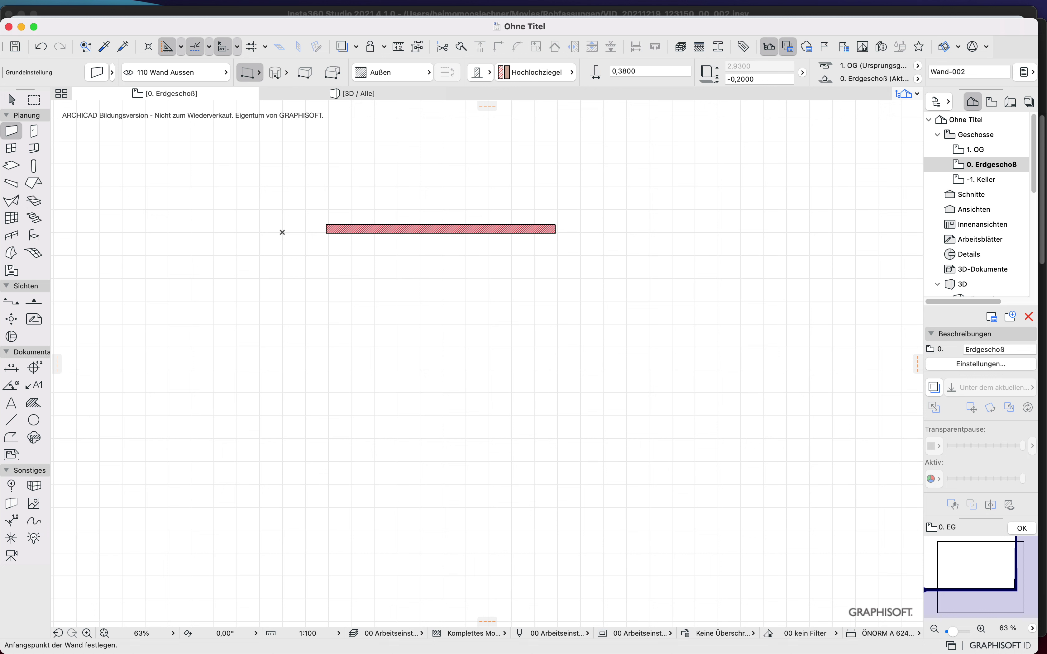
# Step: Complete a 10 × 10 m square with three single walls, ending the lower wall at X -10, Y 0 from its start corner
pyautogui.click(554, 226)
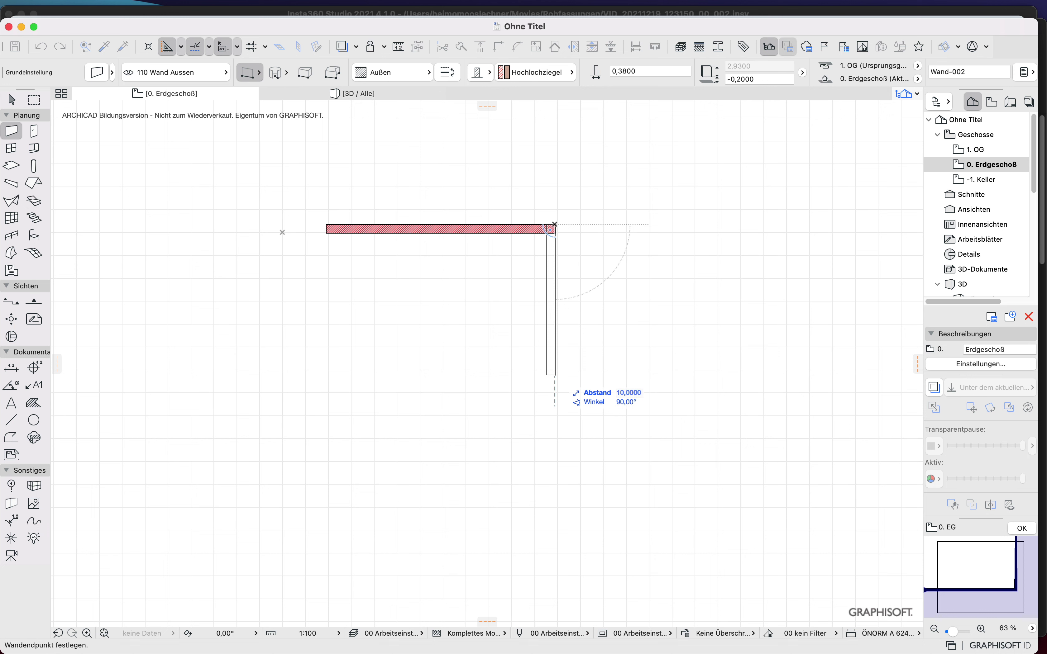
pyautogui.click(555, 453)
pyautogui.click(555, 452)
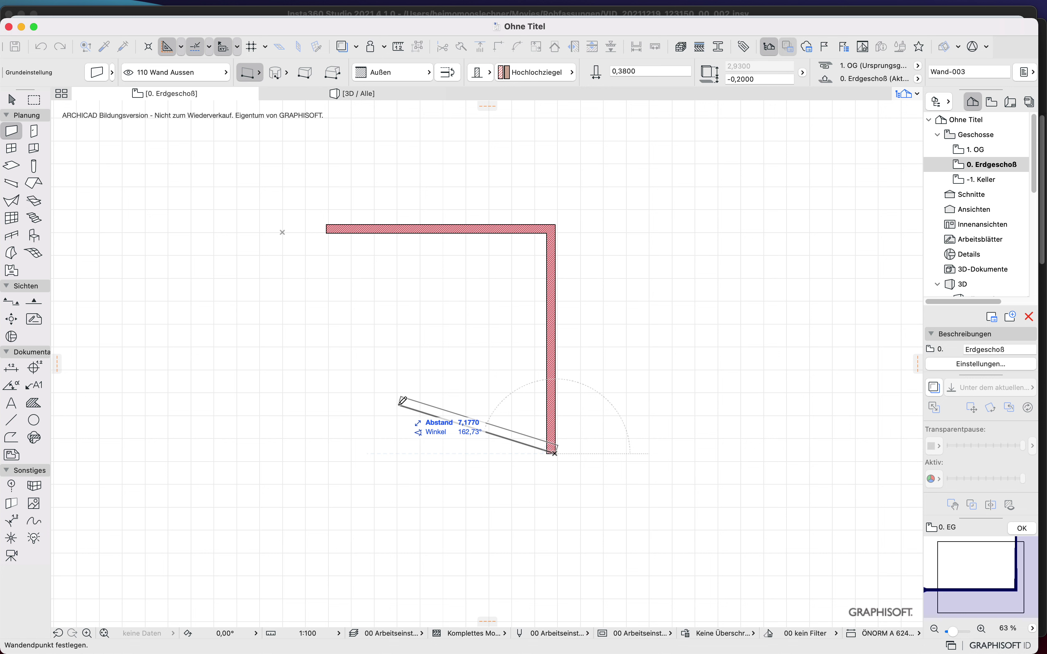
pyautogui.write('x-10')
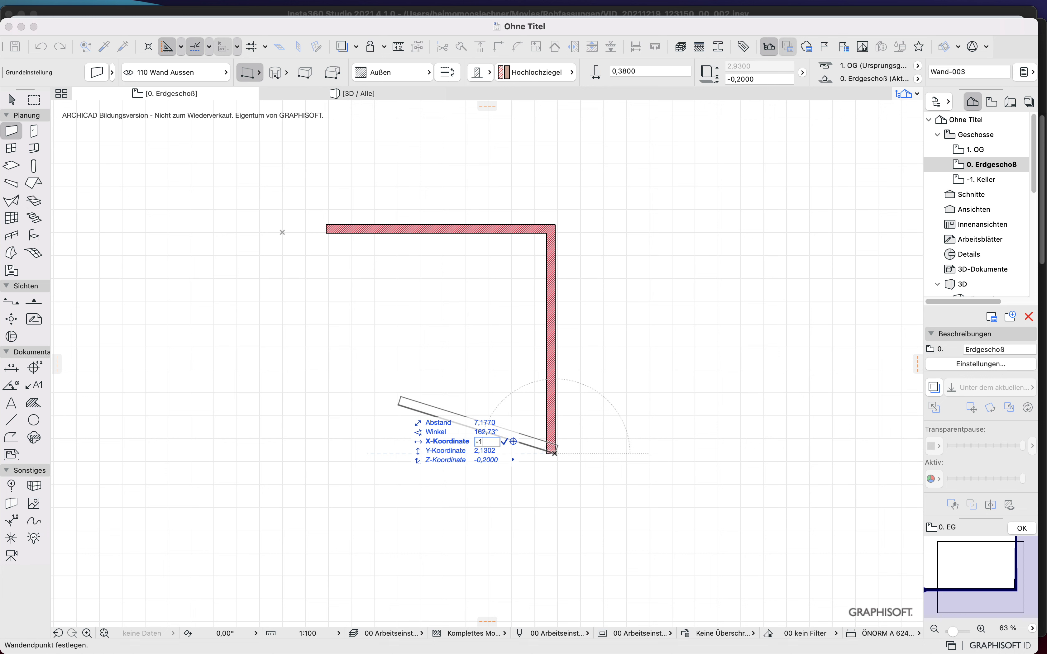
pyautogui.press('Tab')
pyautogui.write('0')
pyautogui.press('Return')
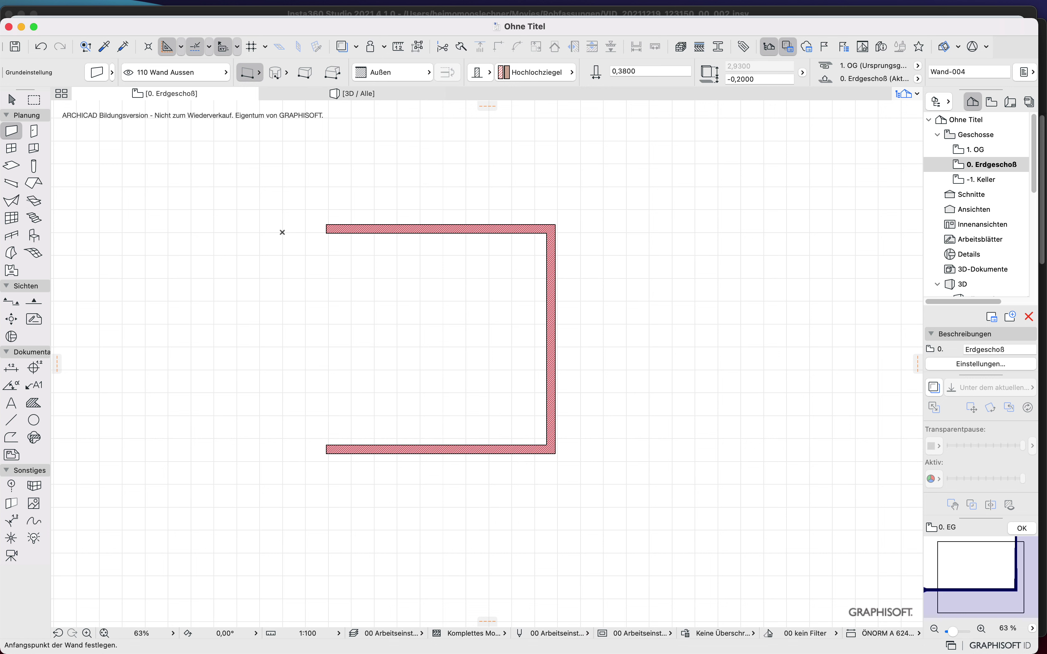
pyautogui.click(326, 453)
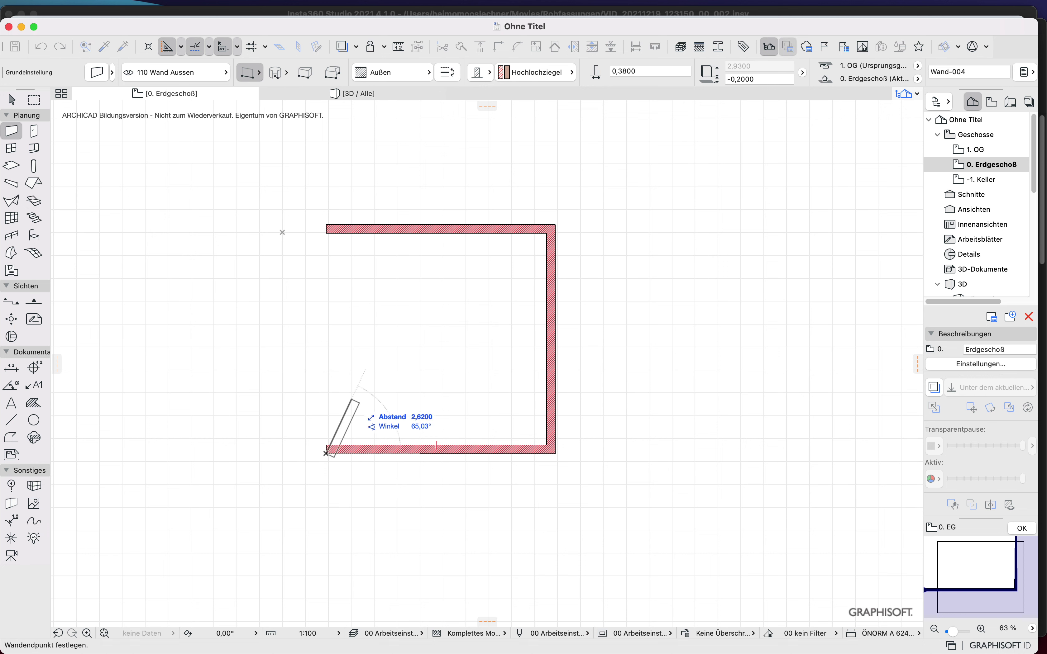
pyautogui.click(326, 225)
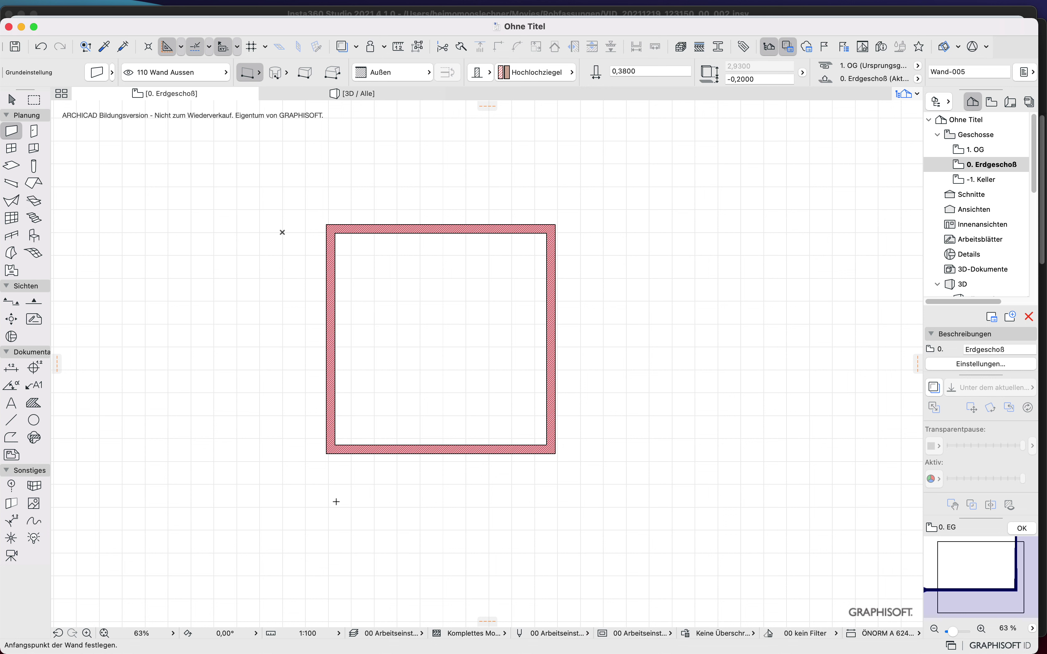
# Step: Undo all the individually drawn walls of the square
pyautogui.press('super+z')
pyautogui.press('super+z')
pyautogui.press('super+z')
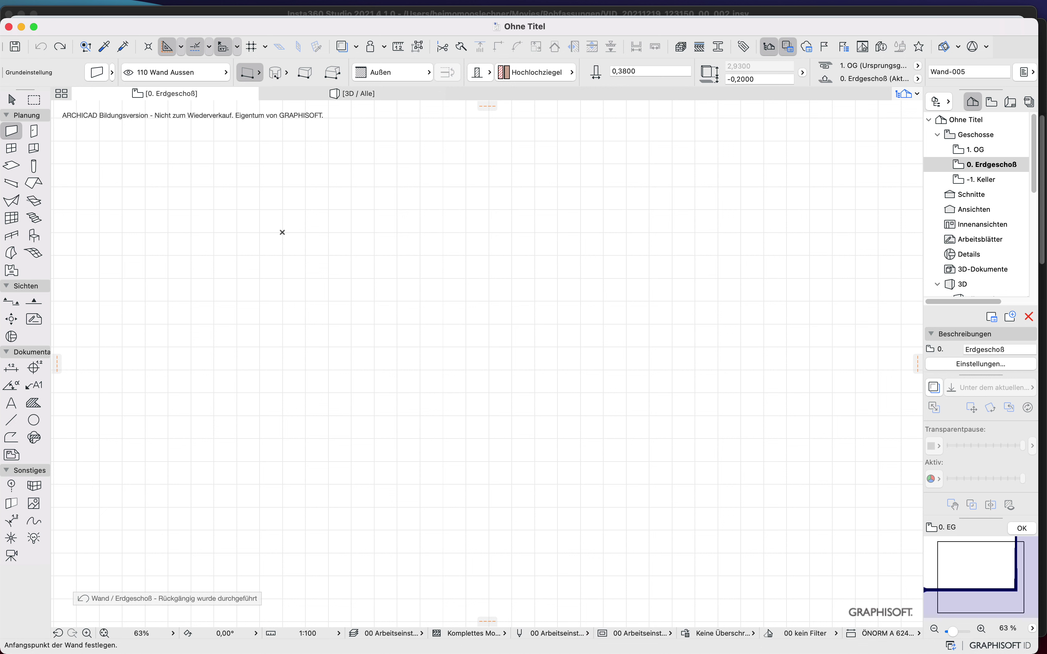
# Step: Draw a closed 10 × 10 m square of exterior walls with the chained poly-wall method and undo it
pyautogui.click(250, 72)
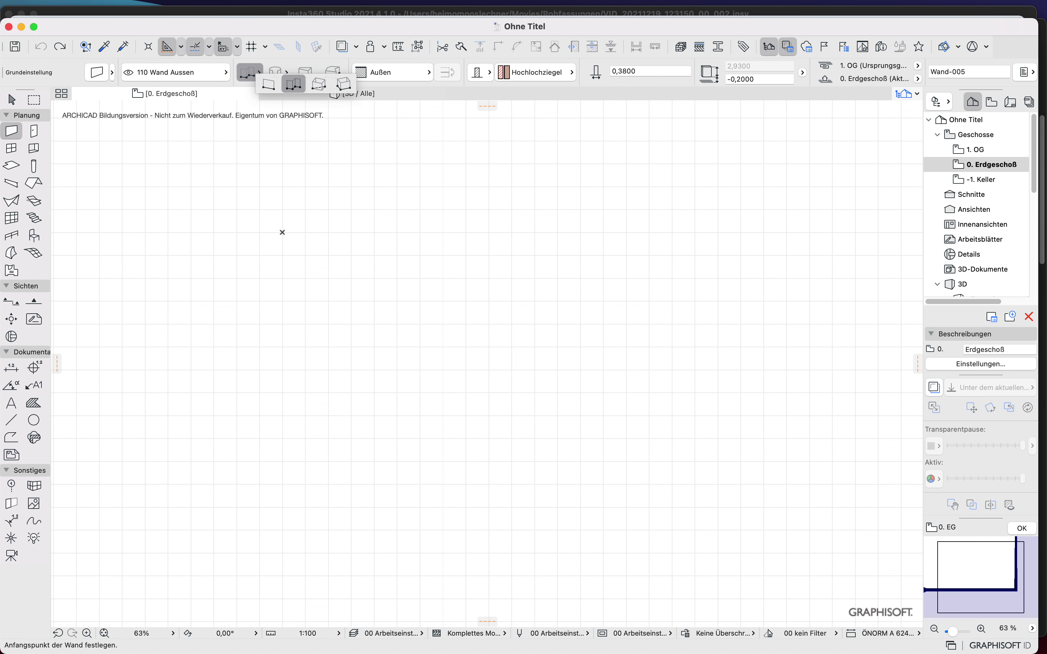
pyautogui.click(293, 84)
pyautogui.click(360, 238)
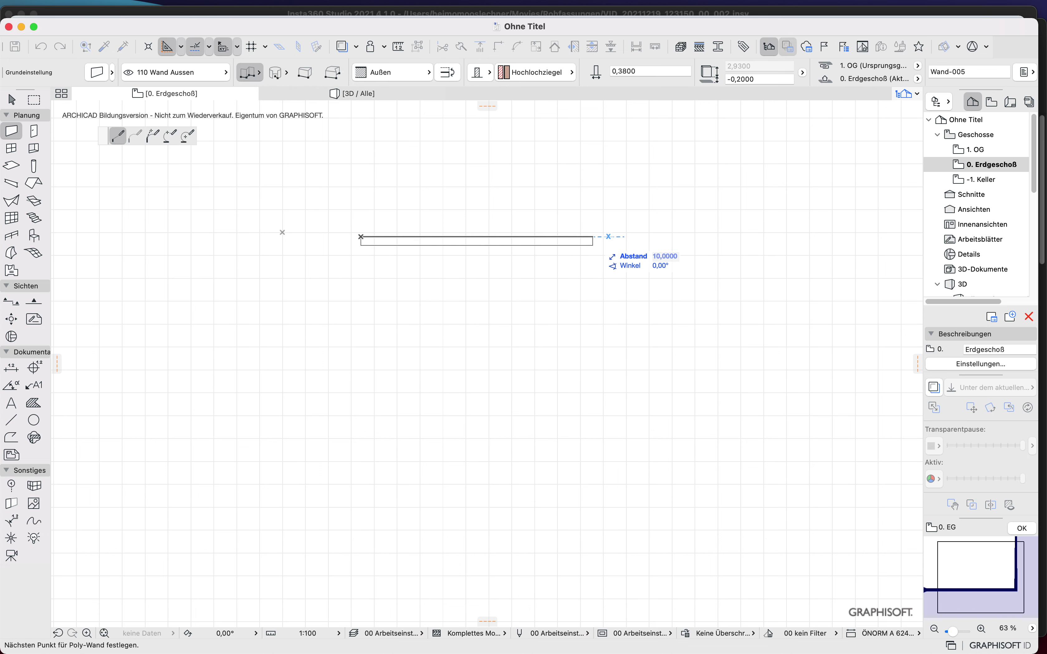
pyautogui.click(589, 237)
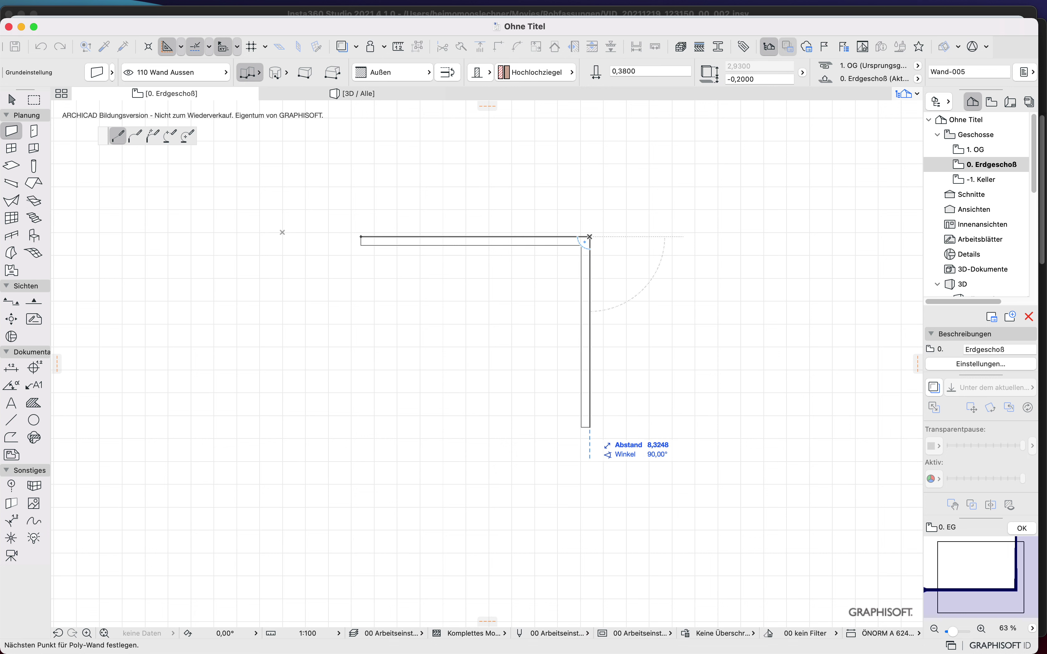
pyautogui.write('10')
pyautogui.press('Return')
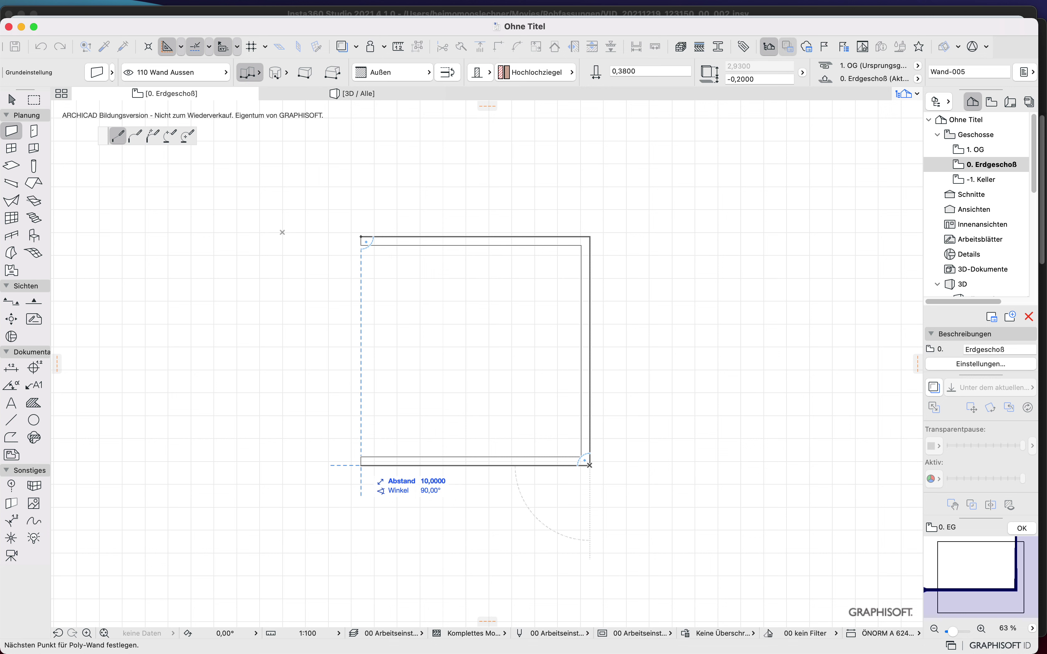
pyautogui.click(361, 465)
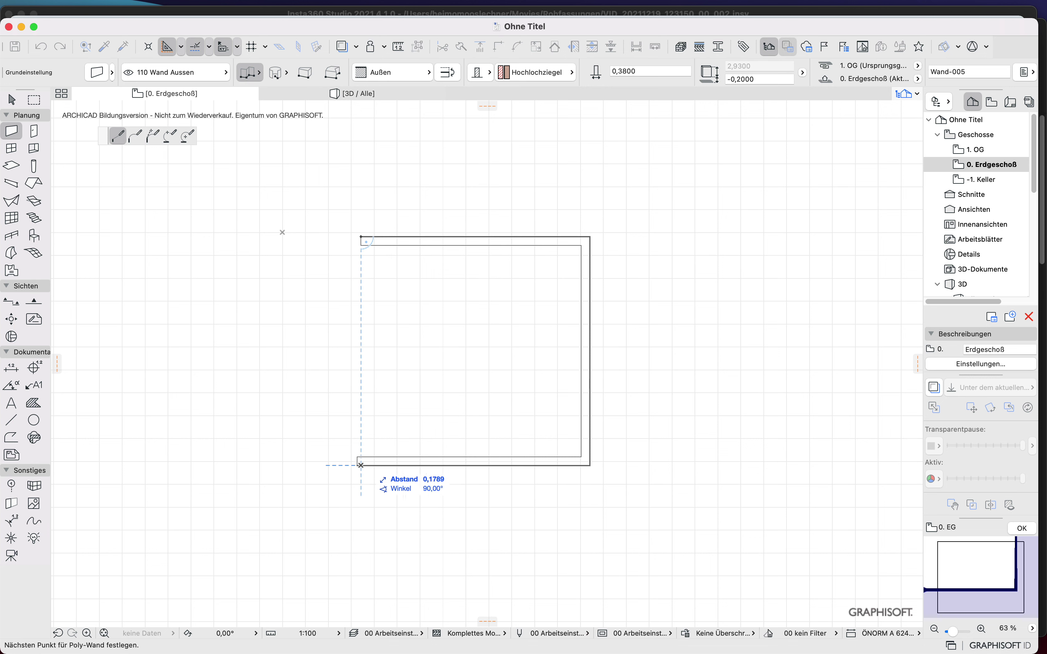
pyautogui.click(360, 237)
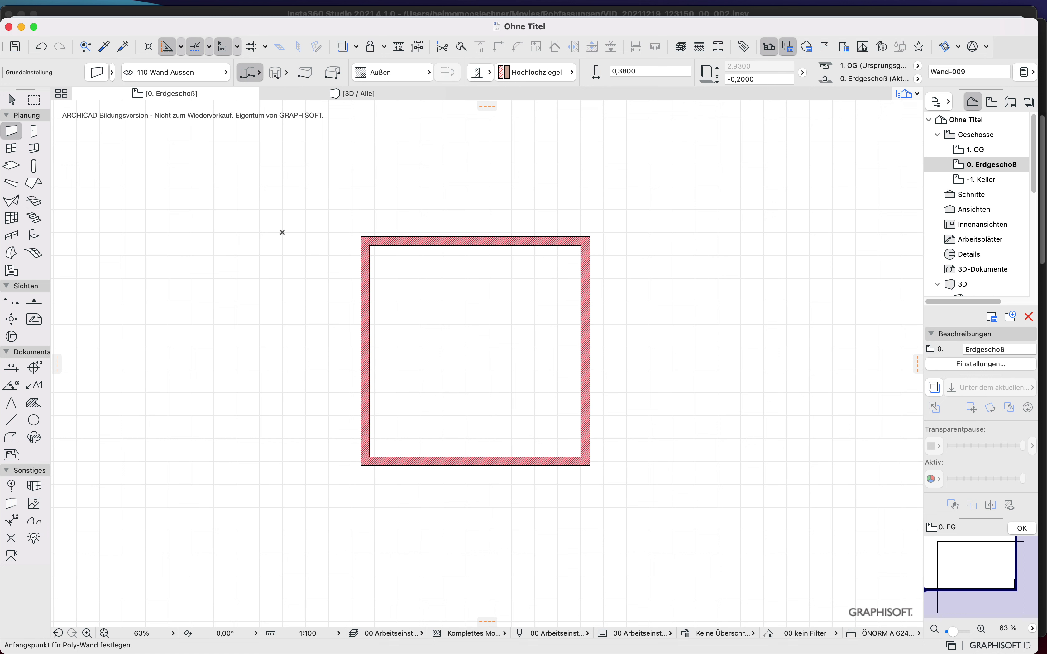
pyautogui.press('super+z')
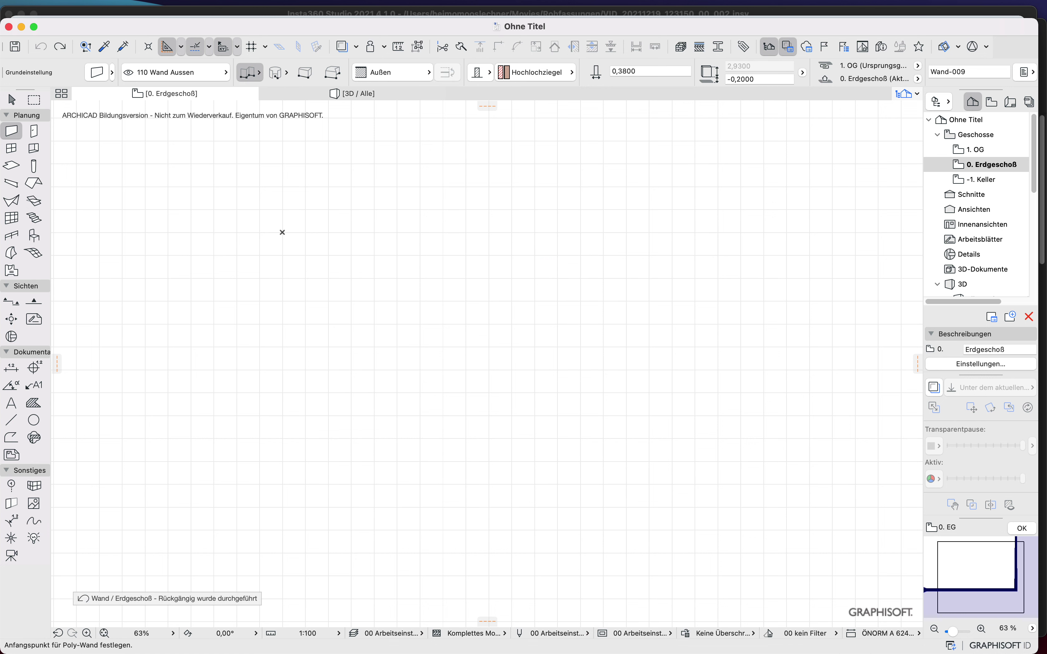
# Step: Draw a wall rectangle with its opposite corner at X 10, Y -10 using the rectangle geometry method, and undo it
pyautogui.click(360, 237)
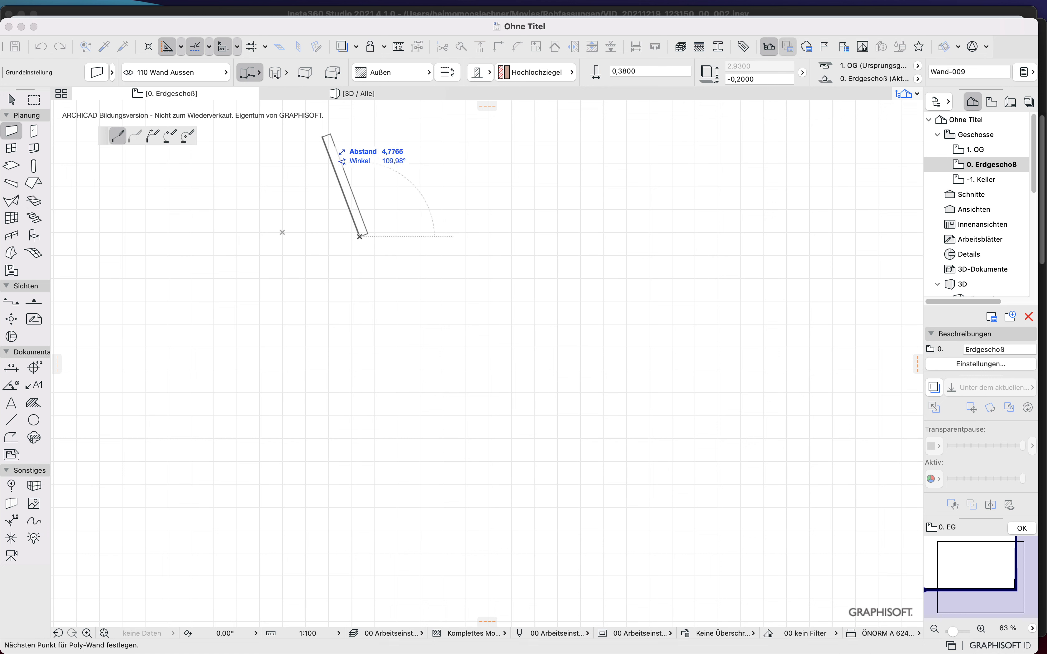
pyautogui.click(249, 73)
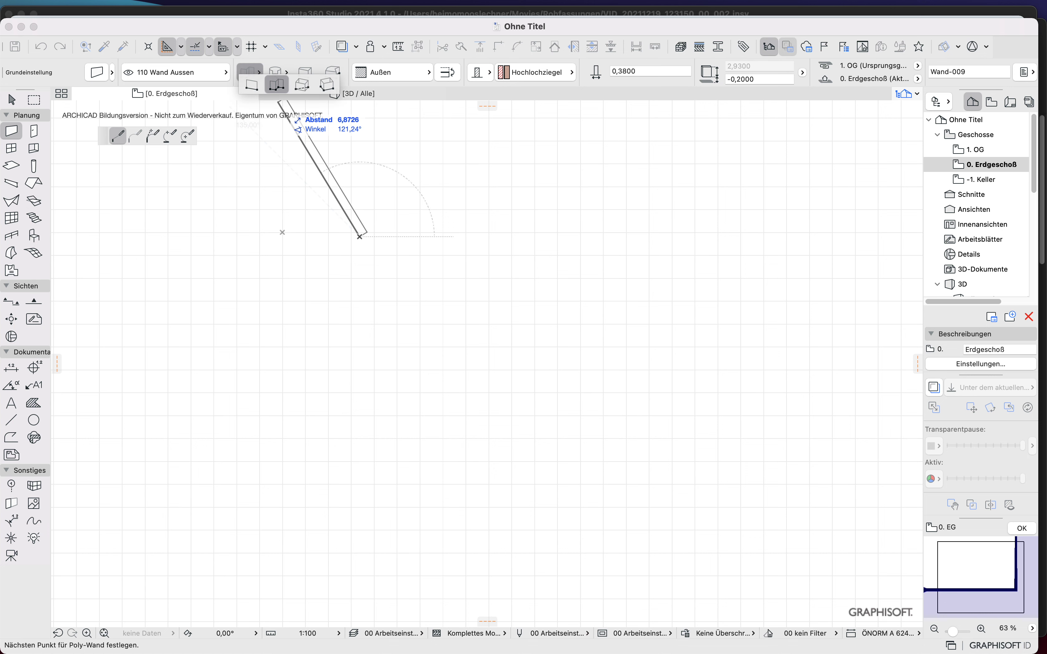
pyautogui.click(301, 84)
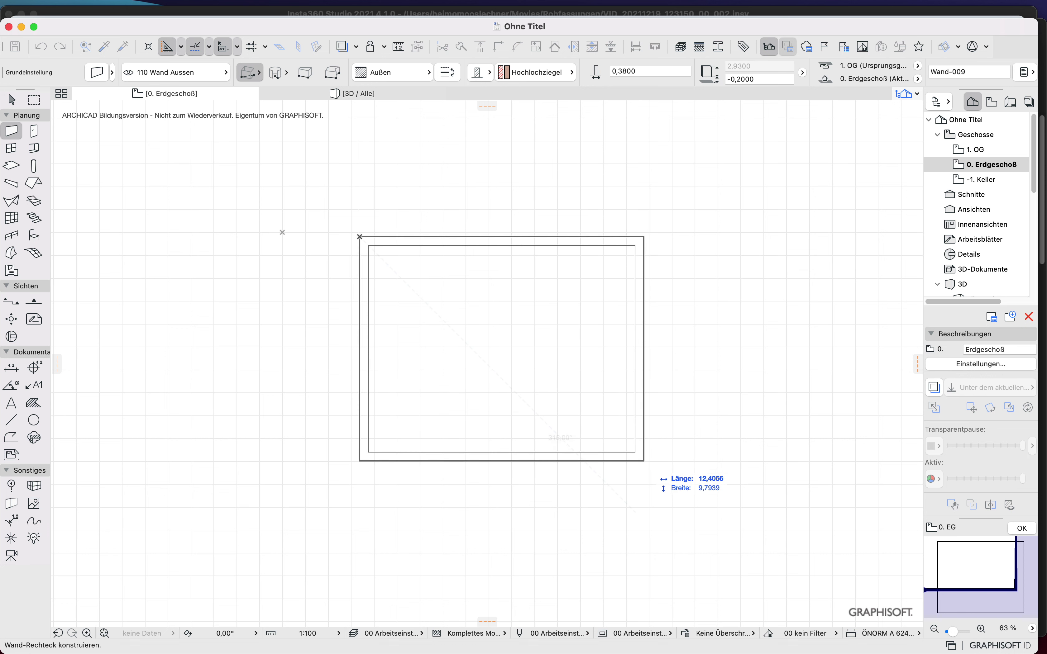
pyautogui.write('10')
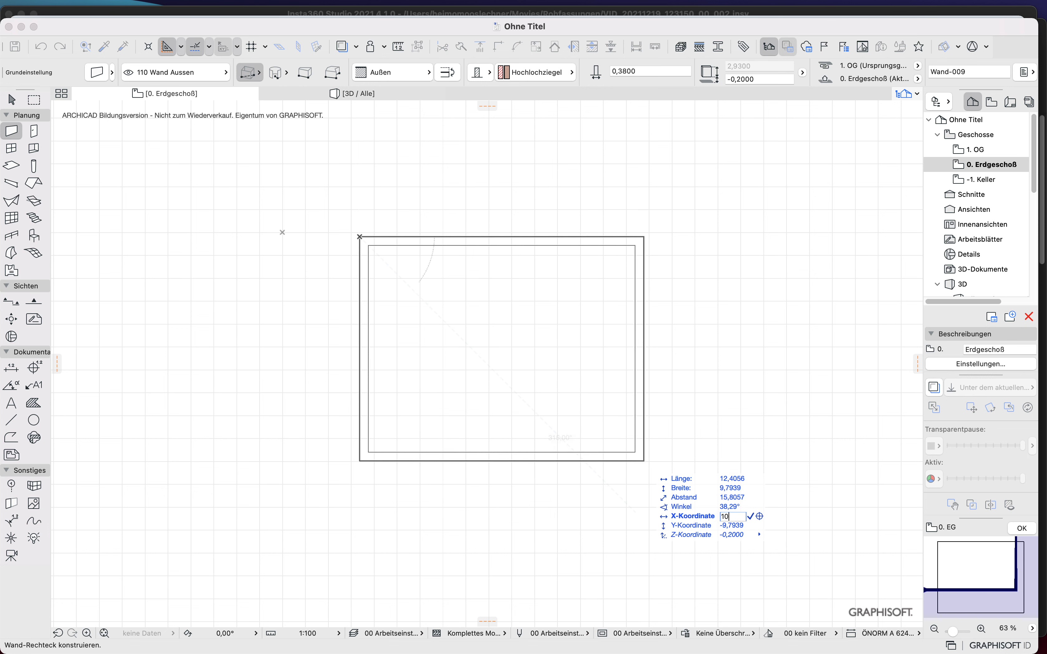
pyautogui.press('Tab')
pyautogui.write('-10')
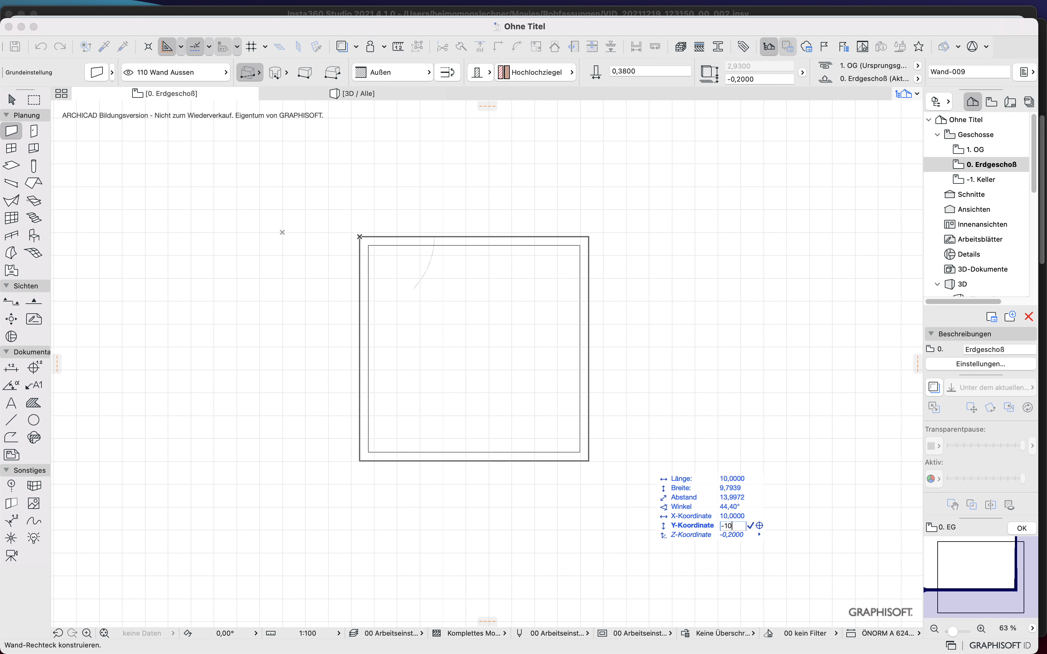
pyautogui.press('Return')
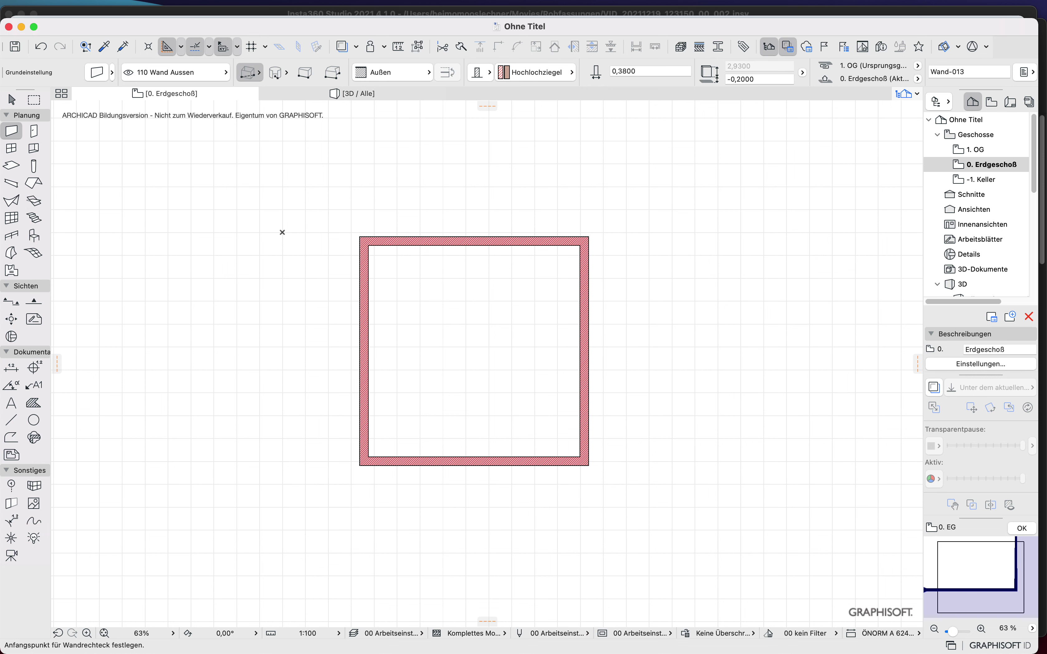
pyautogui.press('super+z')
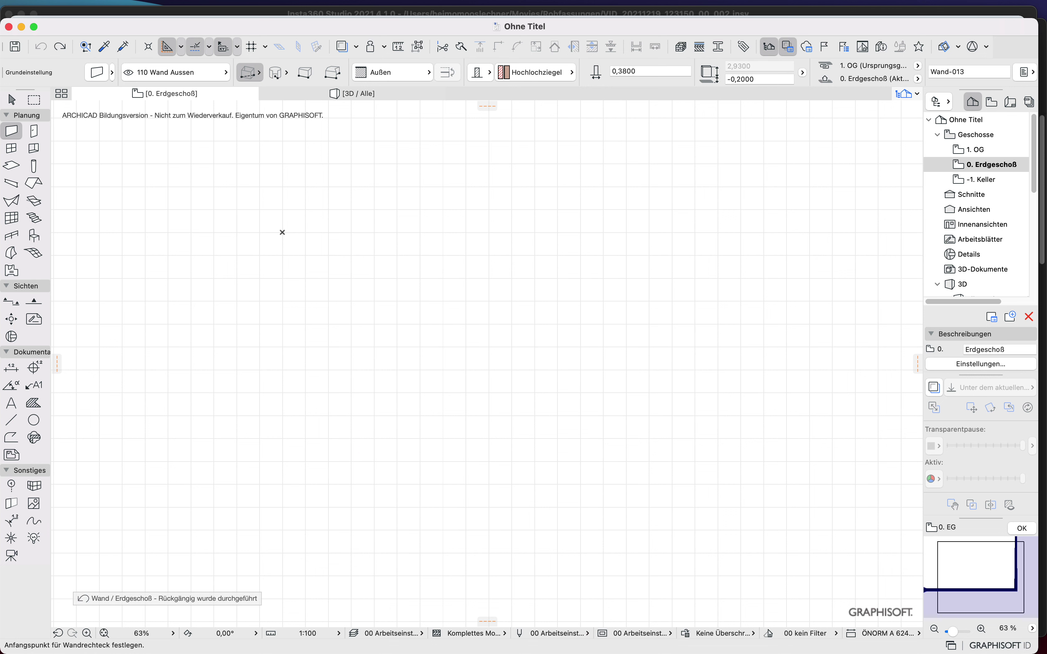
# Step: Draw a 10 × 10 m square of exterior walls with the rotated rectangle geometry method, its first side tilted about 15°
pyautogui.click(275, 72)
pyautogui.click(334, 81)
pyautogui.click(315, 266)
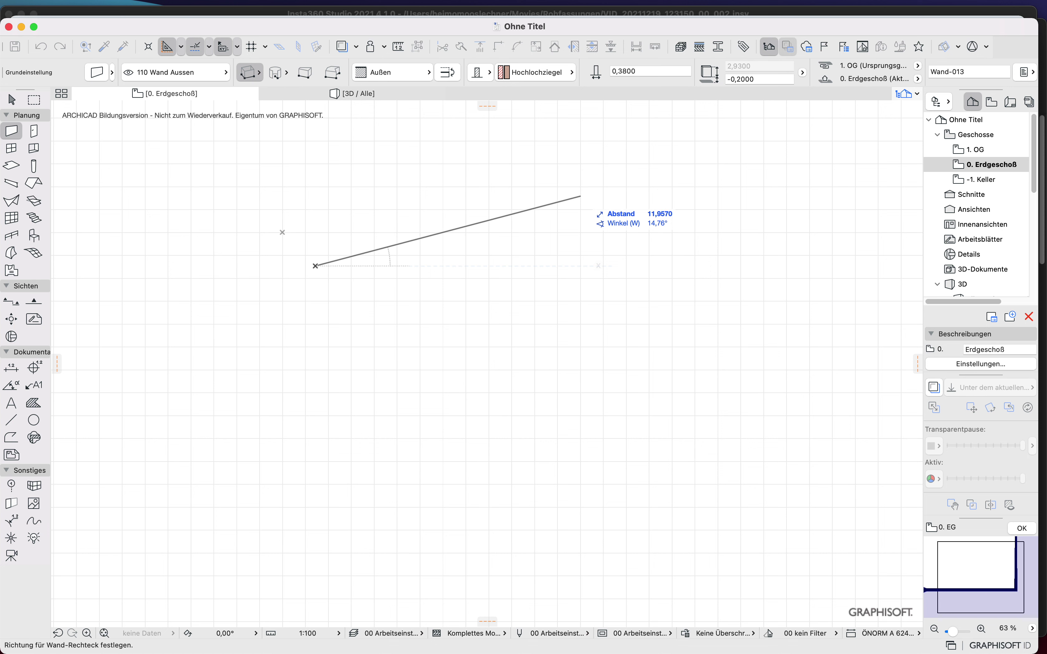
pyautogui.write('10')
pyautogui.press('Return')
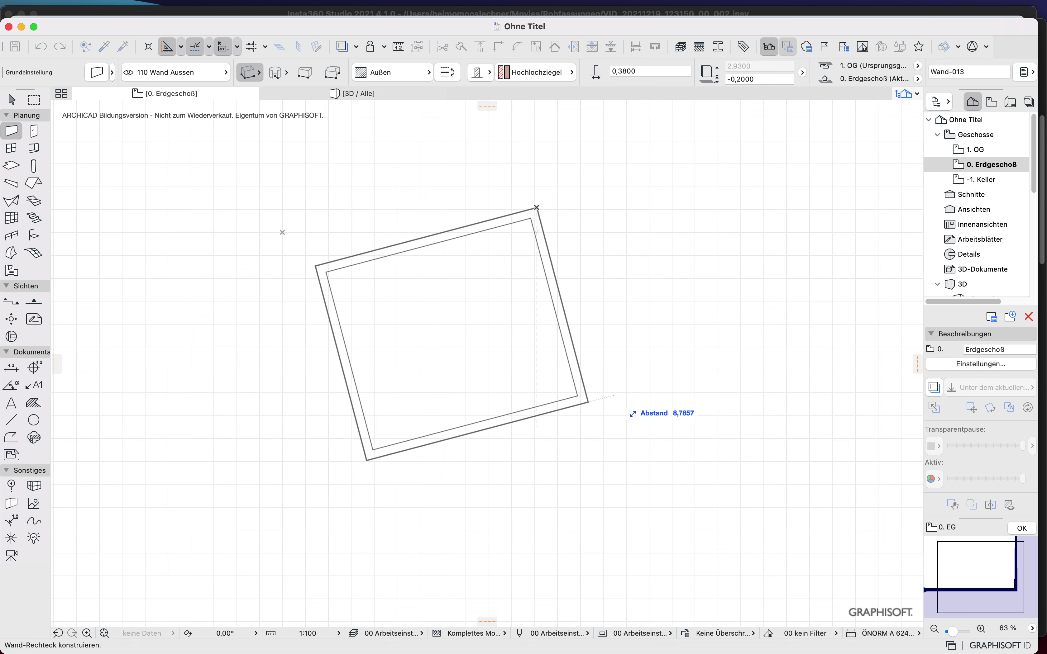
pyautogui.write('10')
pyautogui.press('Return')
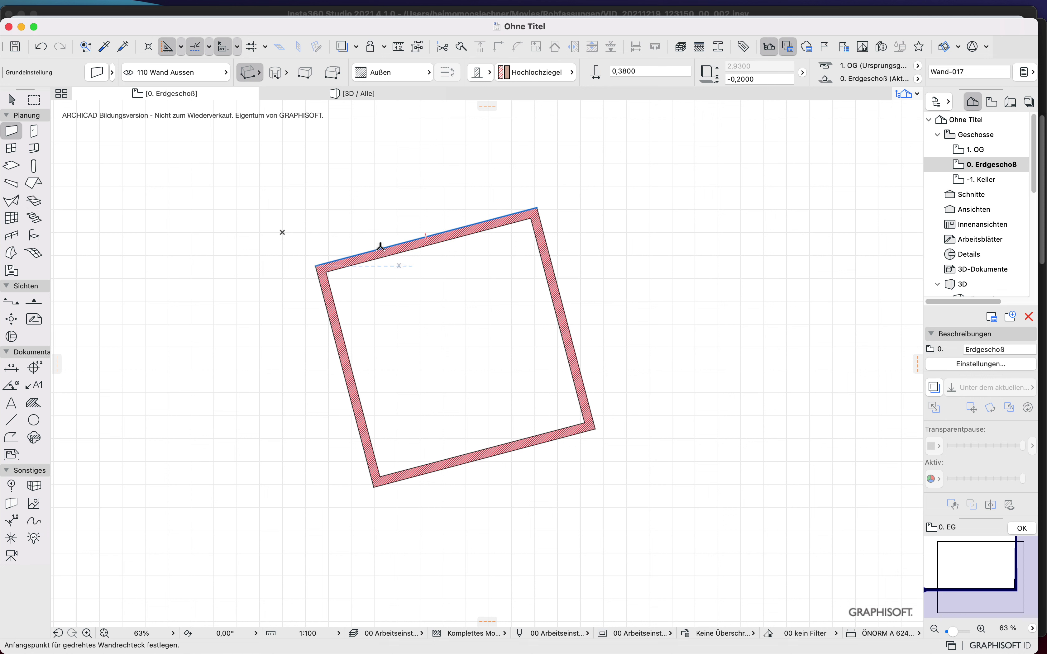
# Step: Rotate all four walls about the square's upper-right corner until the upper wall runs horizontally, and deselect them
pyautogui.press('Escape')
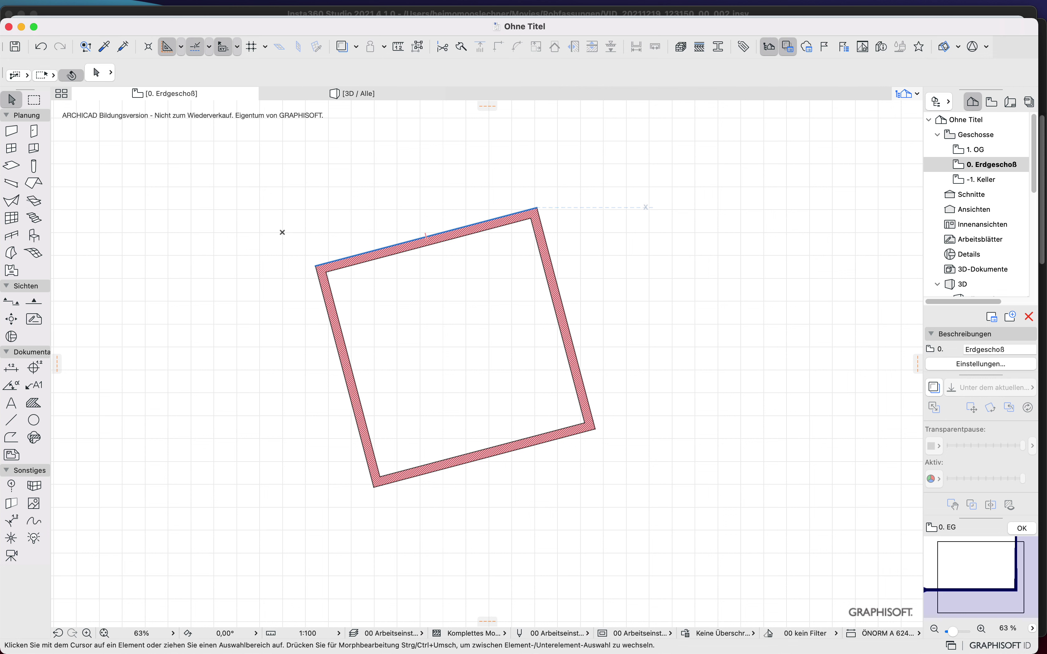
pyautogui.press('super+a')
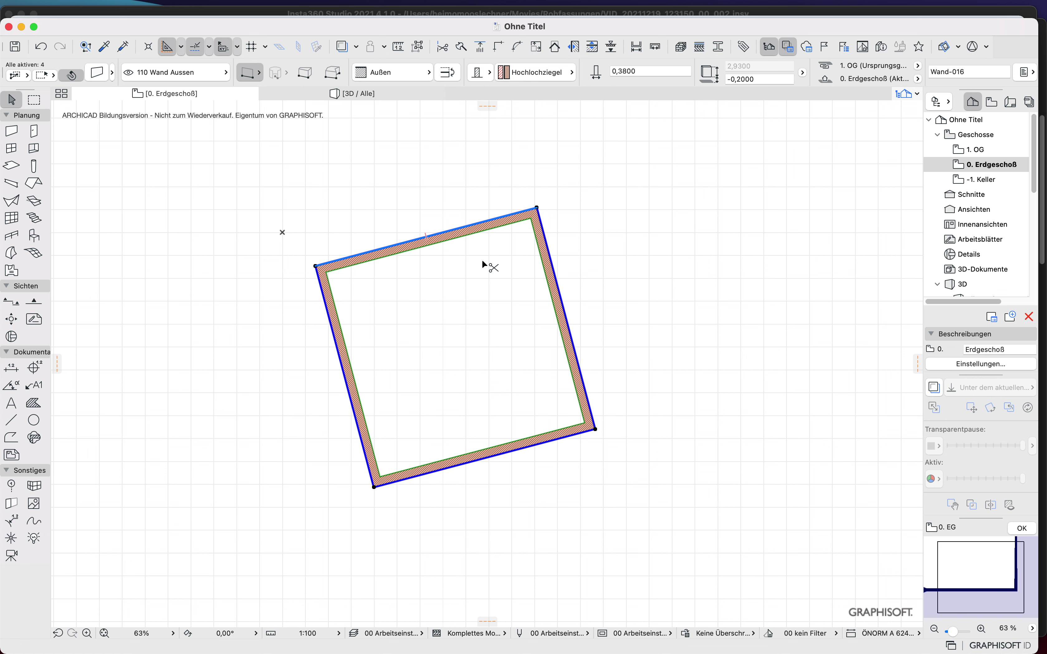
pyautogui.press('super+e')
pyautogui.click(536, 208)
pyautogui.click(315, 266)
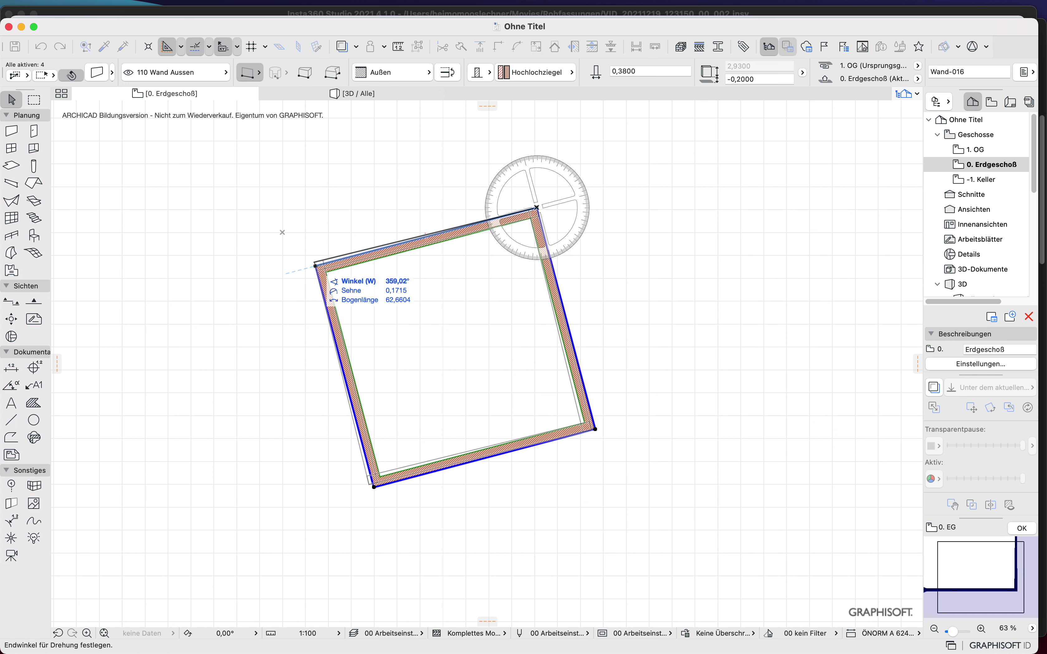
pyautogui.press('Escape')
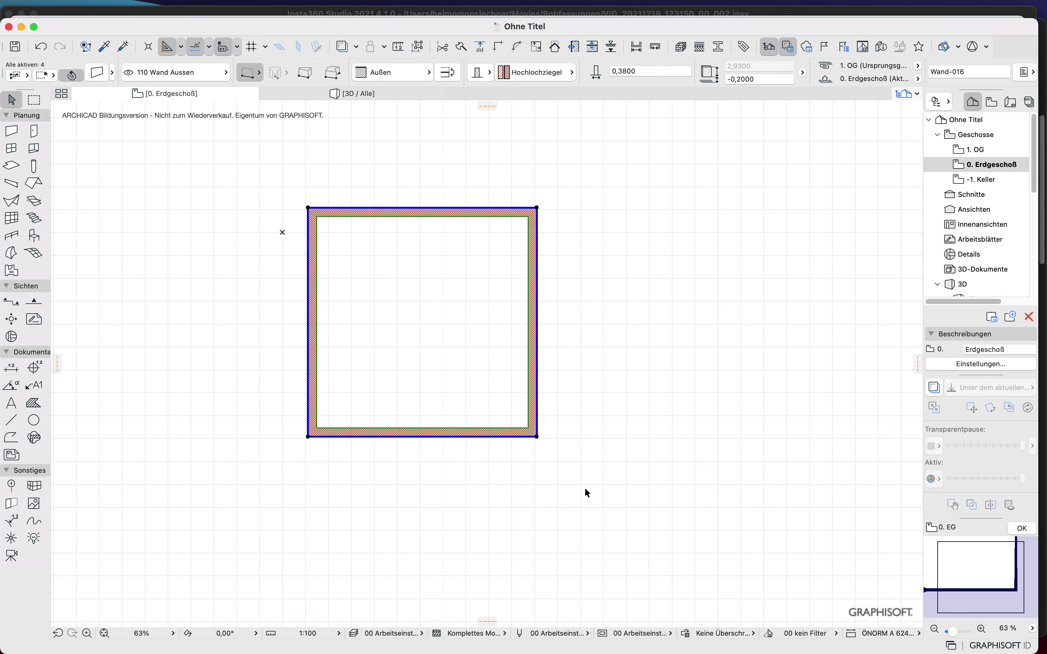
pyautogui.press('Escape')
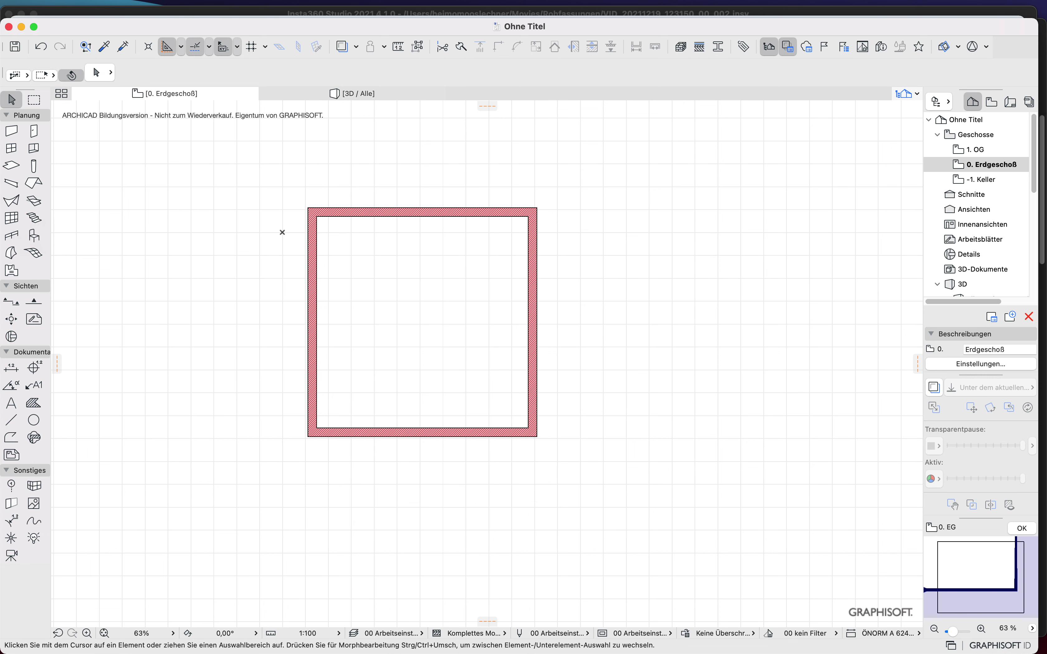
# Step: Set the Wall tool's default thickness to 0.25 m
pyautogui.click(11, 130)
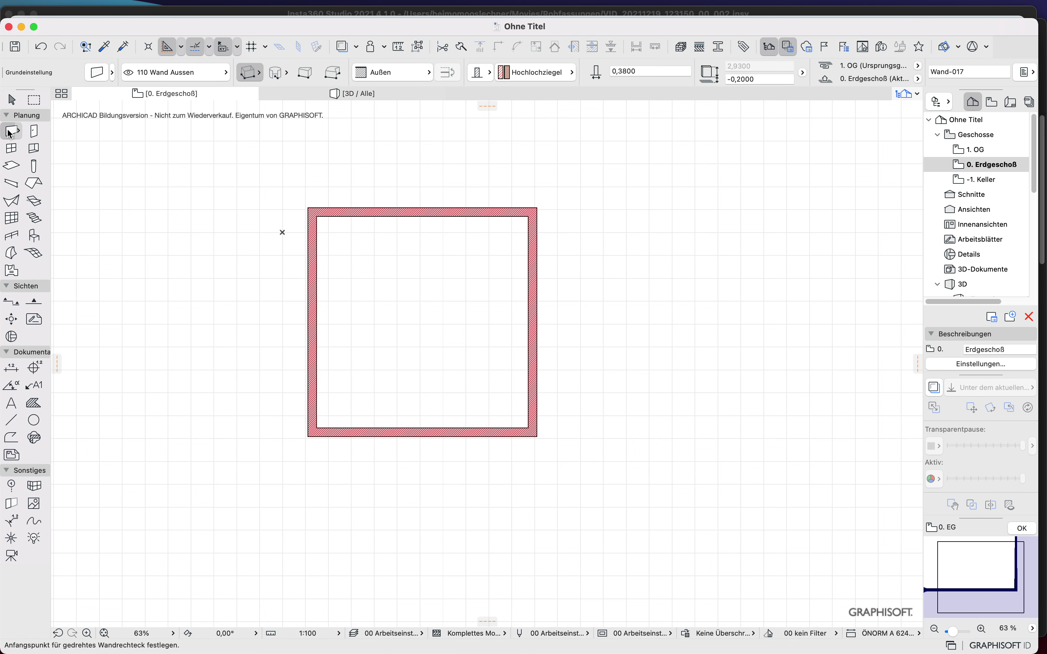
pyautogui.click(636, 71)
pyautogui.hotkey('shift', 'Left')
pyautogui.hotkey('shift', 'Left')
pyautogui.hotkey('shift', 'Left')
pyautogui.hotkey('shift', 'Left')
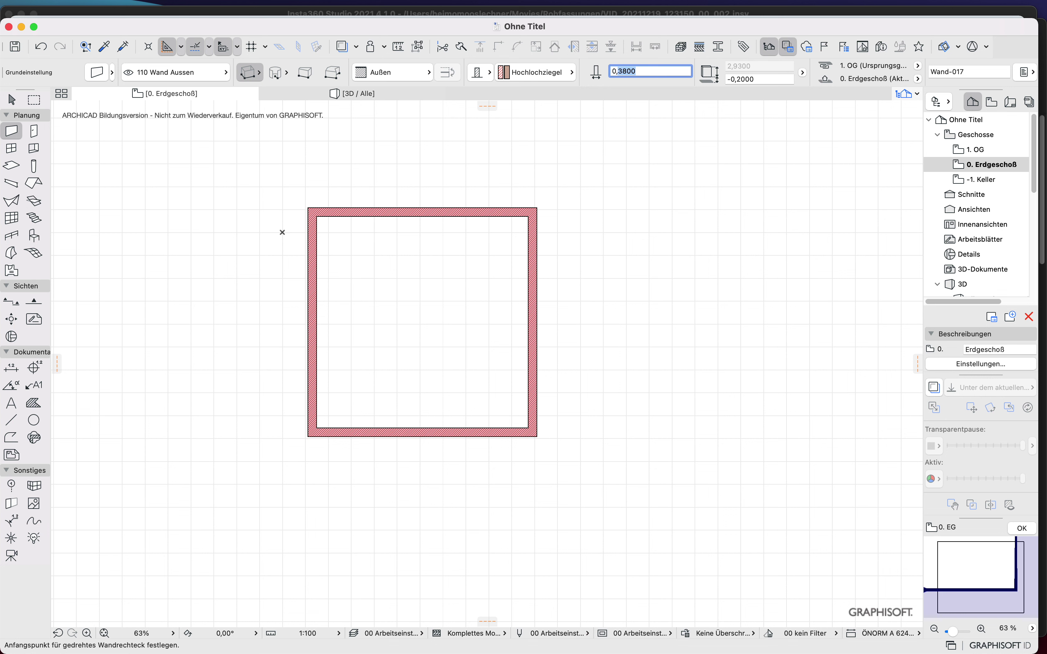
pyautogui.write('25')
pyautogui.click(582, 138)
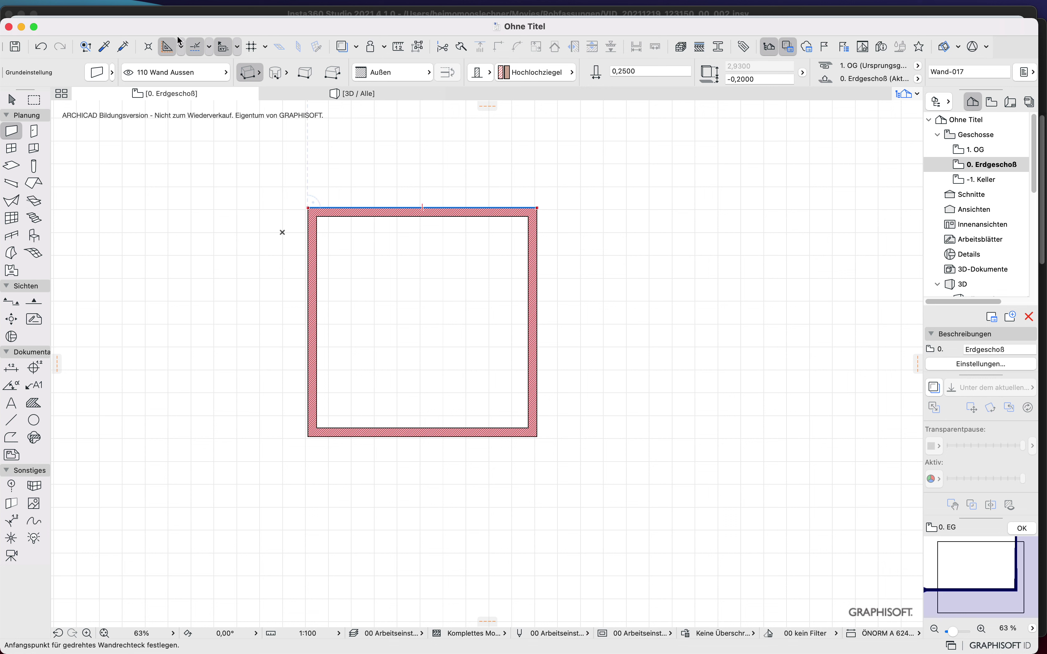
# Step: Begin a dividing wall at the upper wall's midpoint snap point and switch the geometry method to a single straight wall
pyautogui.click(209, 47)
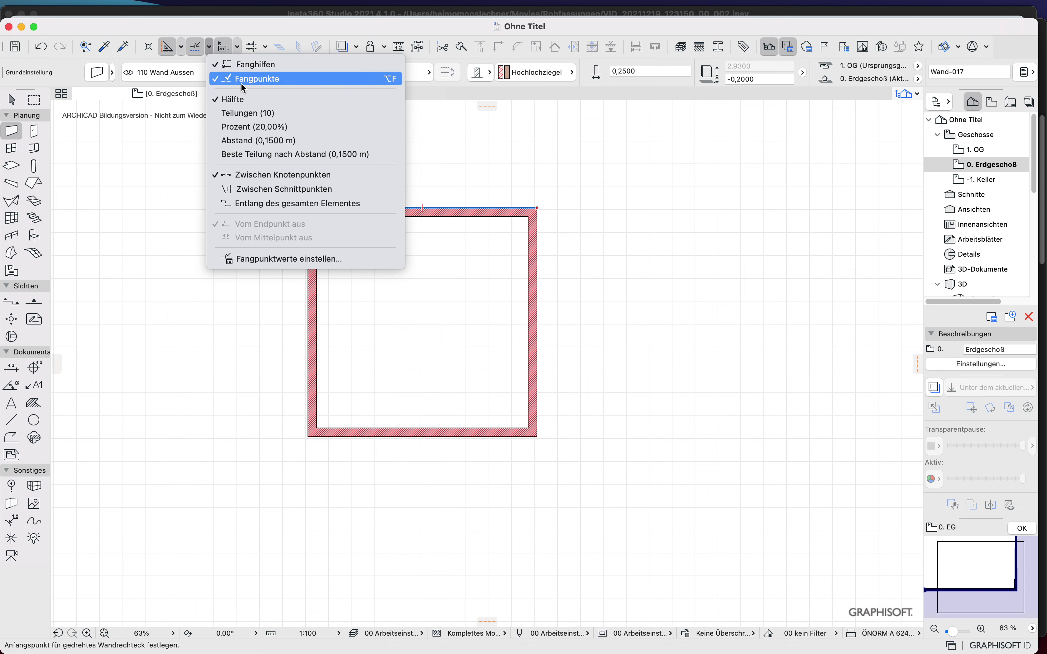
pyautogui.click(597, 208)
pyautogui.click(422, 208)
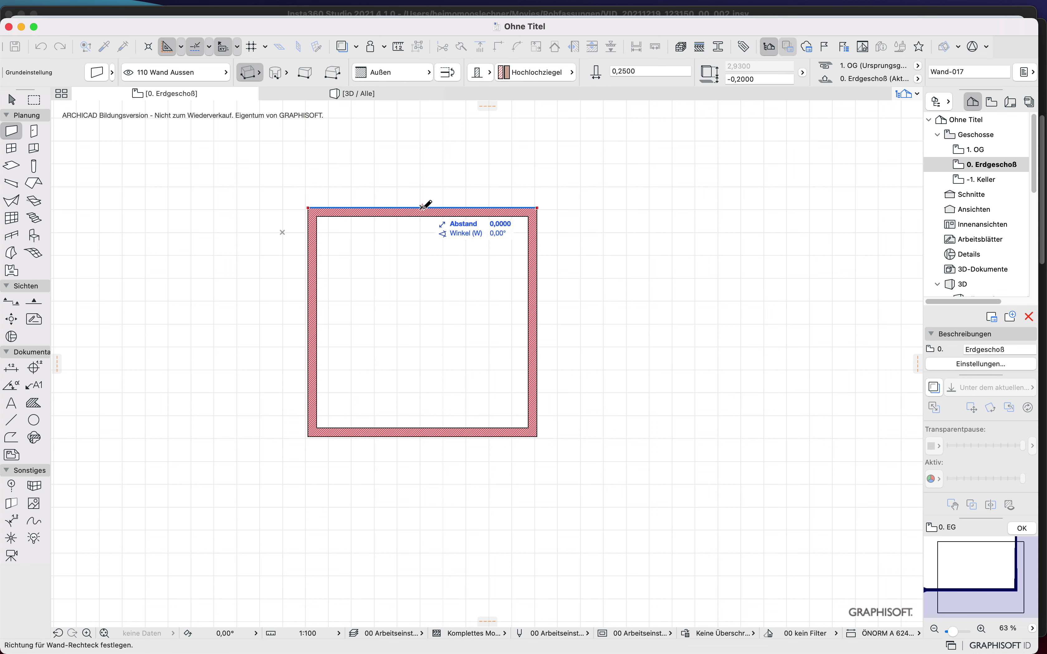
pyautogui.click(250, 72)
pyautogui.click(262, 85)
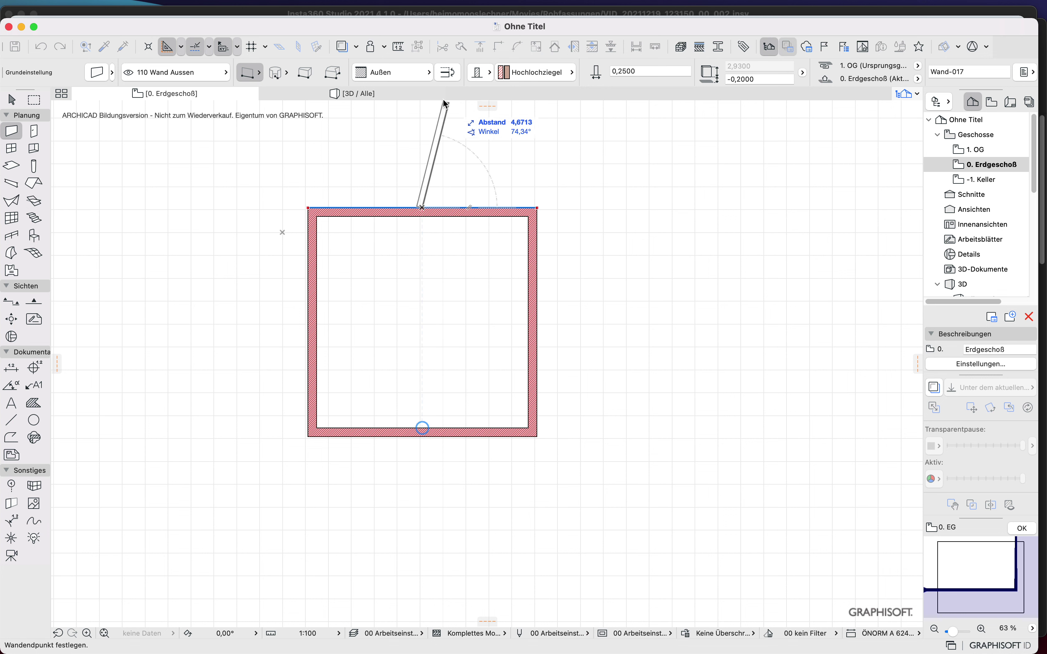
# Step: Draw the dividing wall with the reference line set to Zentriert down to the lower wall's midpoint, and undo it
pyautogui.click(389, 72)
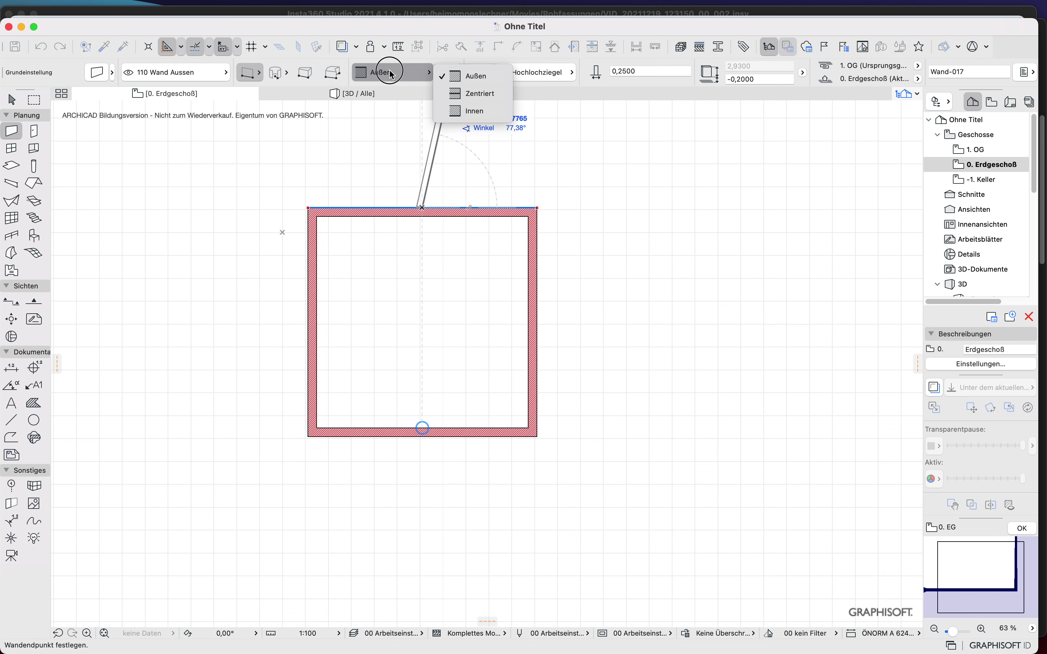
pyautogui.click(471, 95)
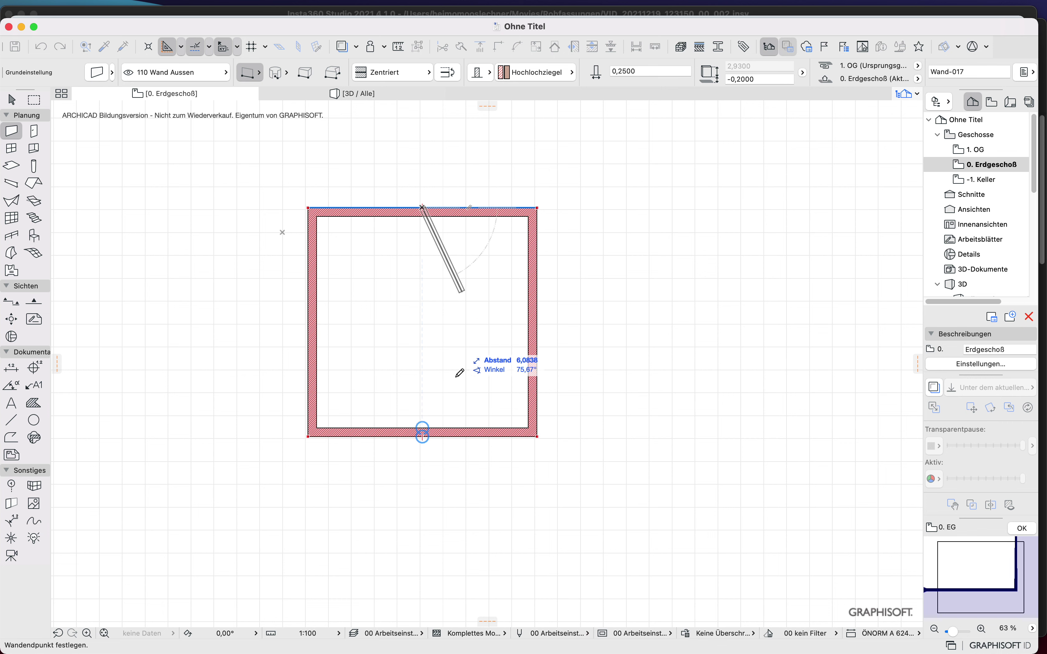
pyautogui.click(425, 434)
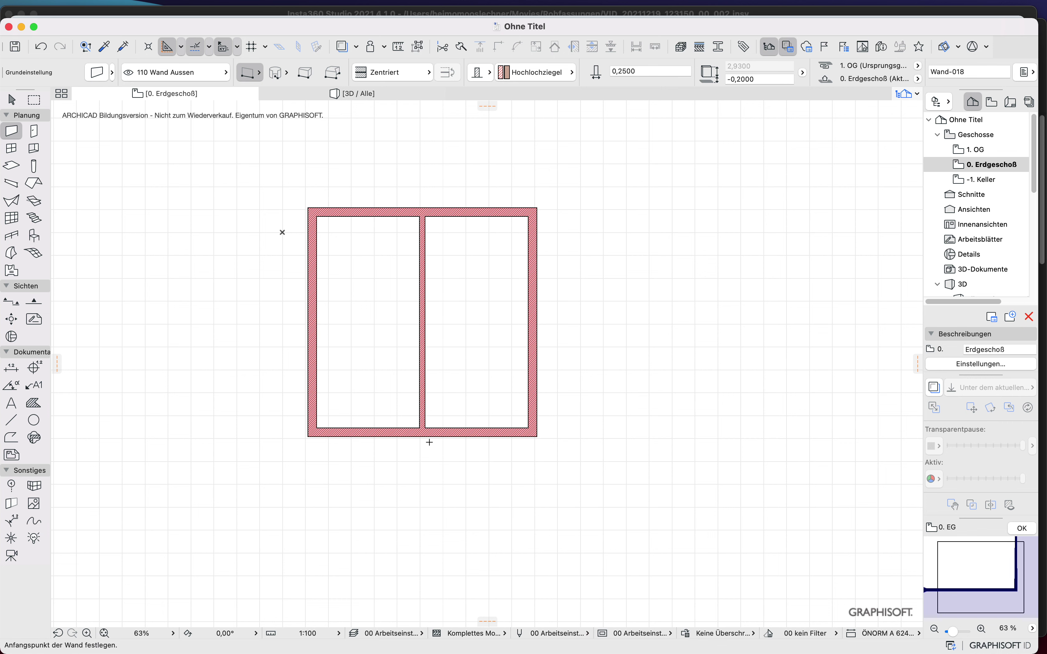
pyautogui.scroll(5, 425, 415)
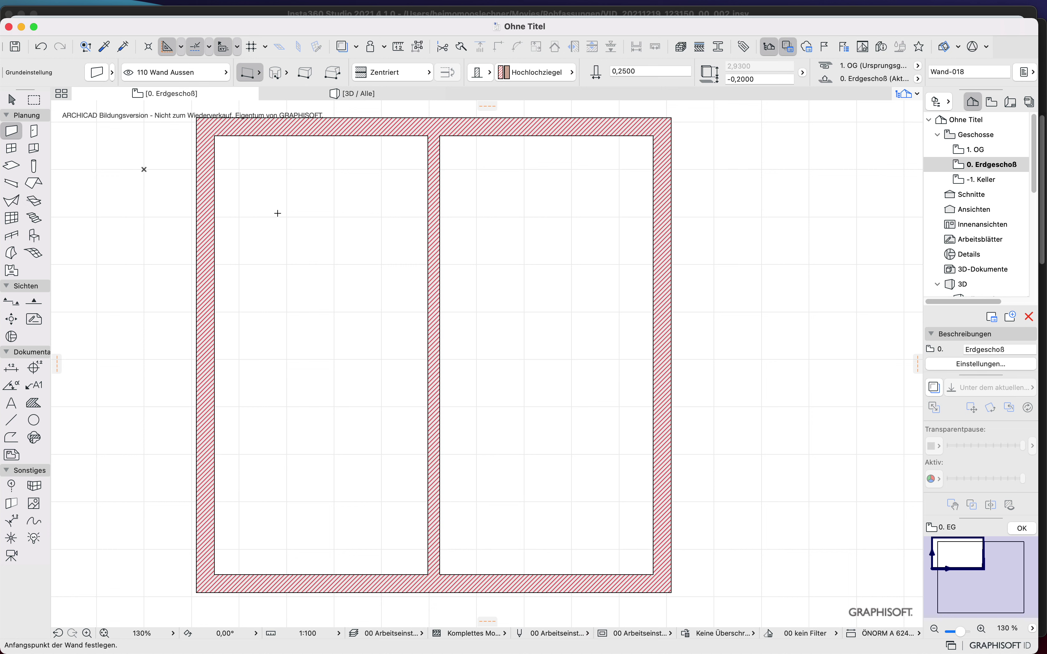
pyautogui.scroll(-5, 279, 235)
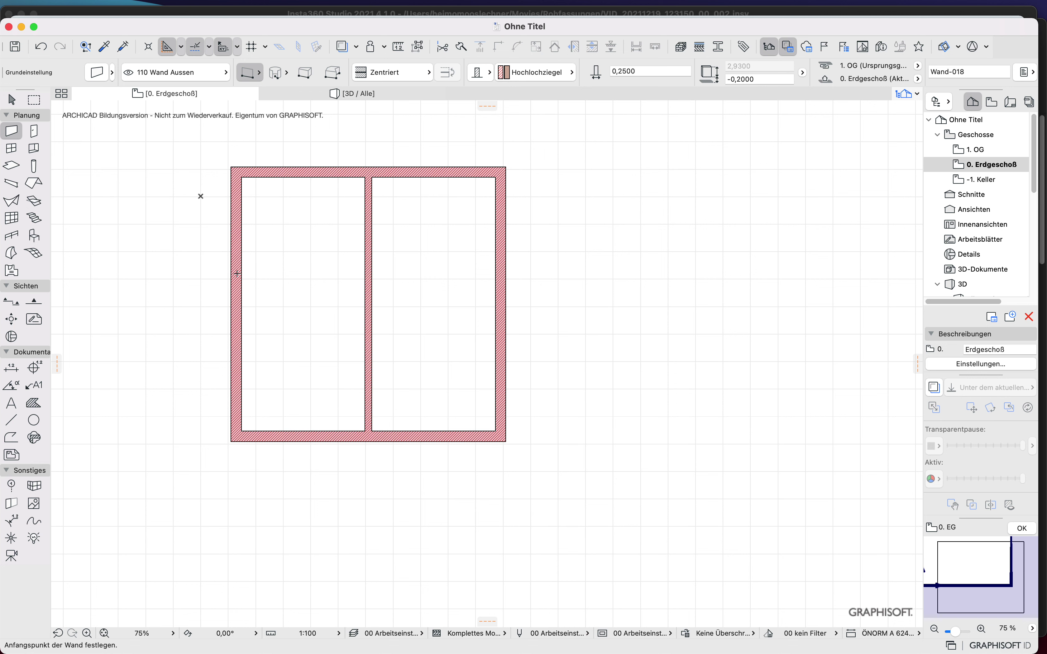
pyautogui.press('super+z')
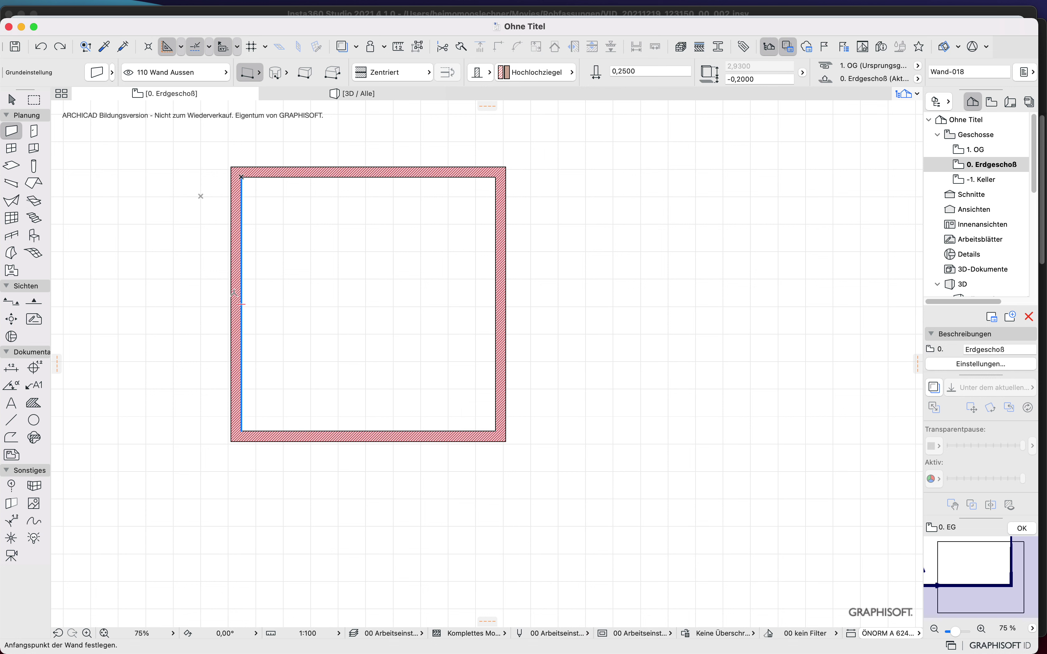
# Step: With the reference line set to Außen, draw a vertical interior wall starting at X 3, Y 0 from the room's upper-left inner corner
pyautogui.click(386, 74)
pyautogui.click(445, 76)
pyautogui.moveTo(242, 177)
pyautogui.write('3')
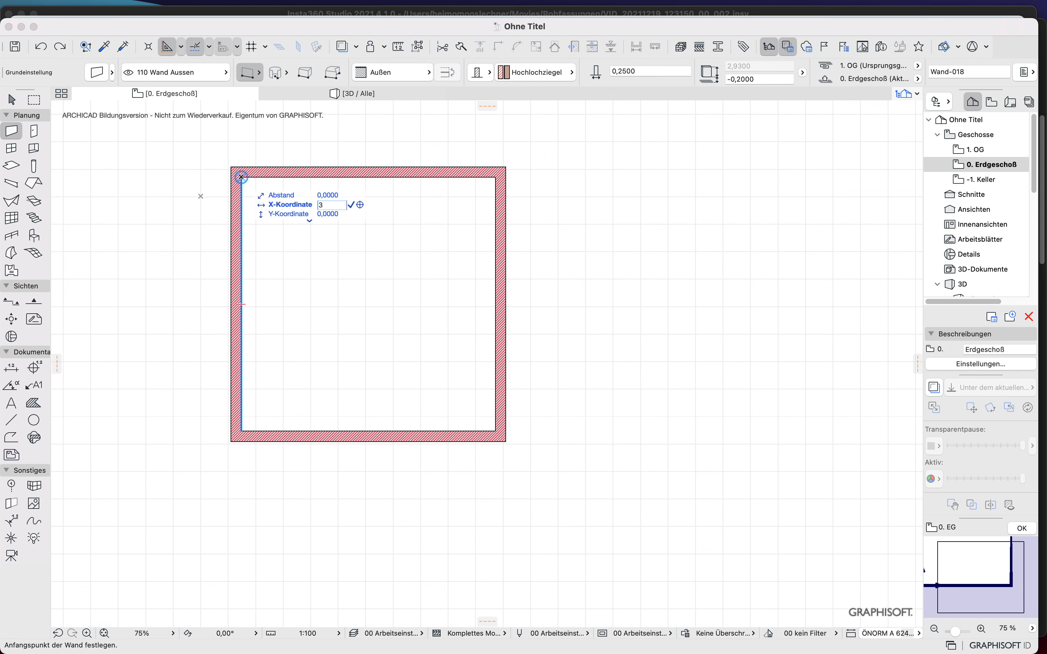
pyautogui.press('Tab')
pyautogui.write('0')
pyautogui.press('Return')
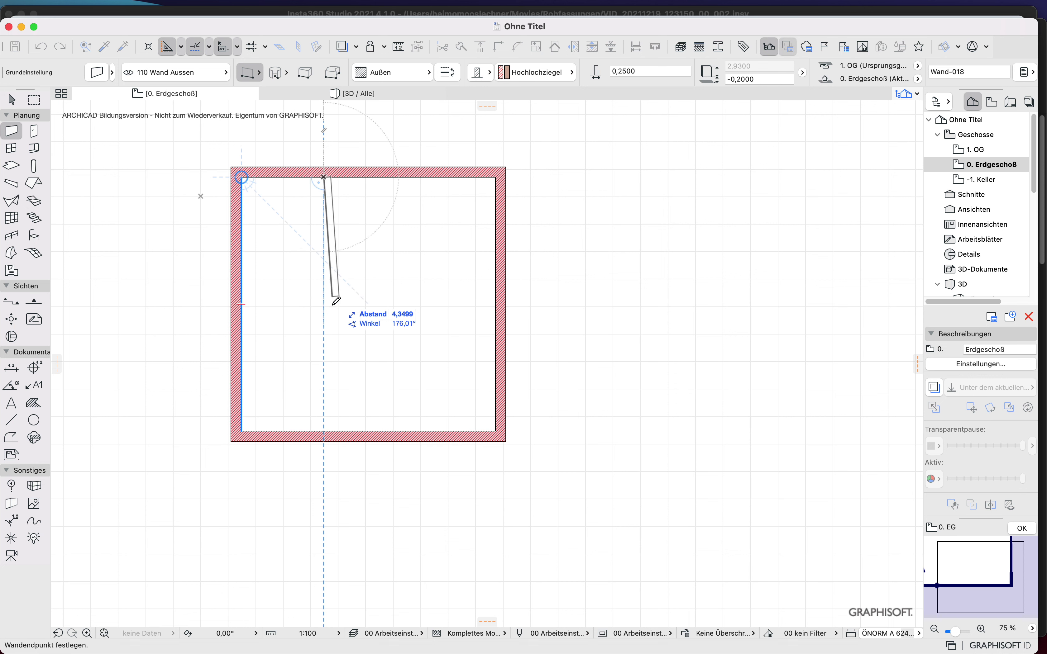
pyautogui.click(328, 372)
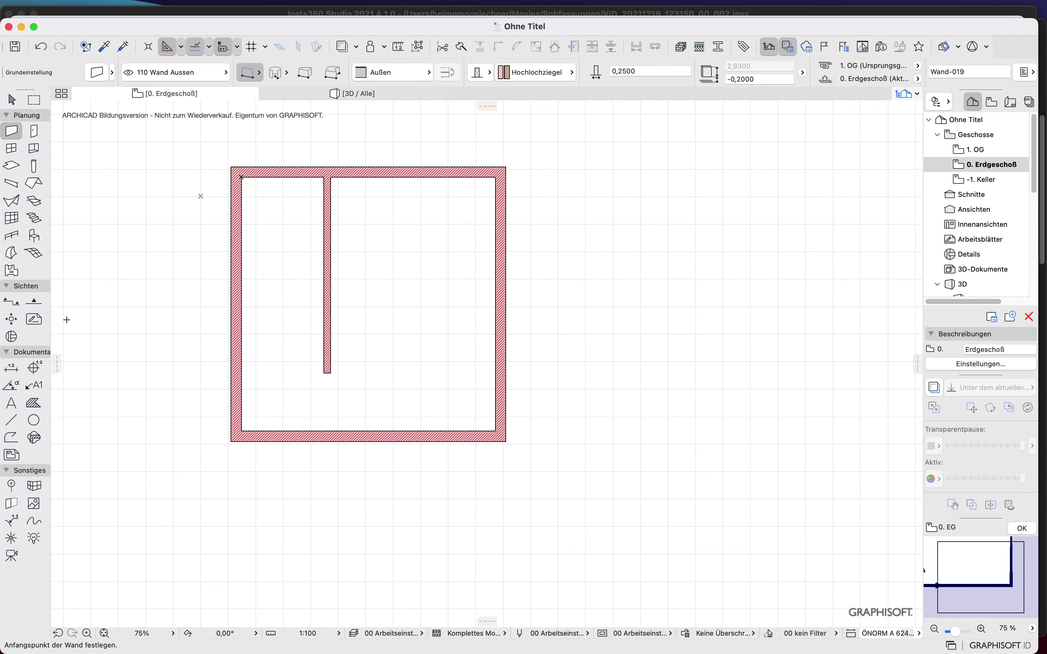
# Step: Measure the clear distance from the room's upper-left inner corner to the interior wall
pyautogui.press('m')
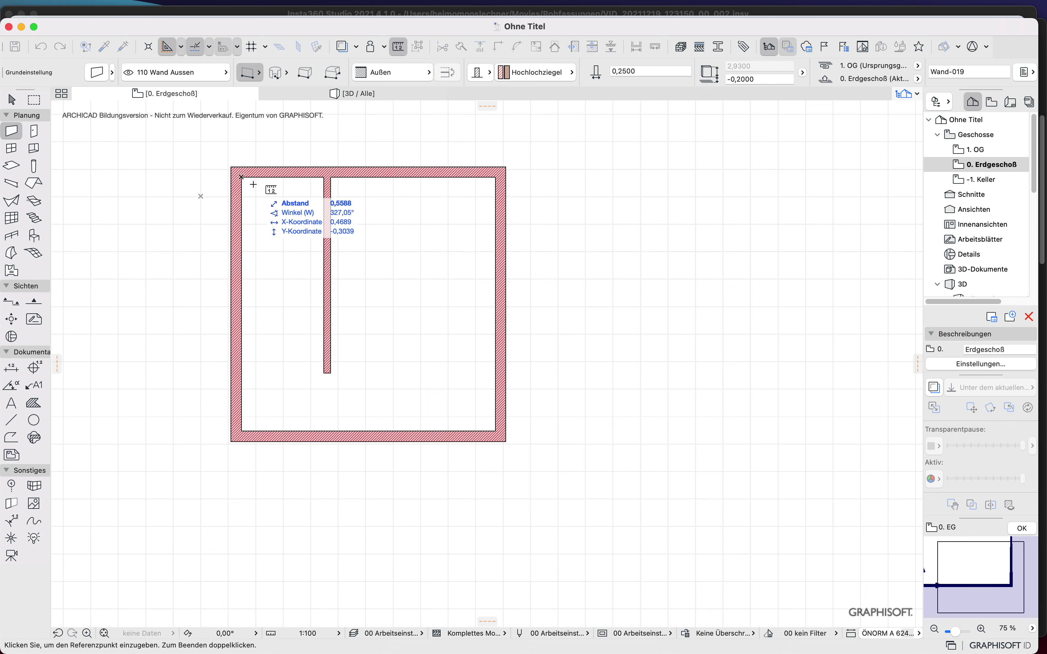
pyautogui.click(241, 177)
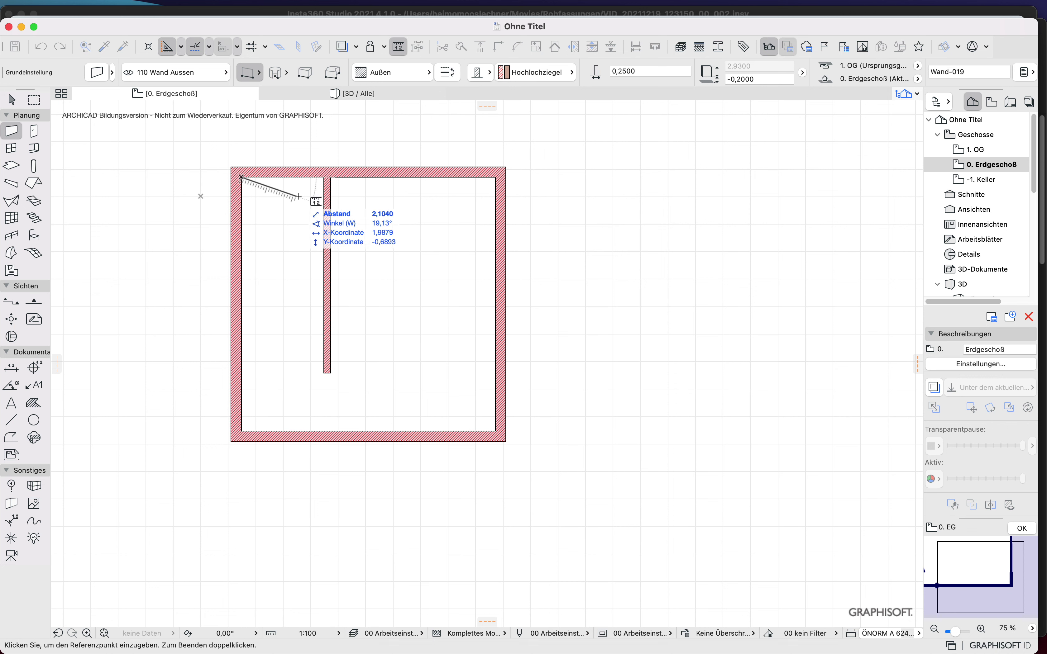
pyautogui.click(323, 177)
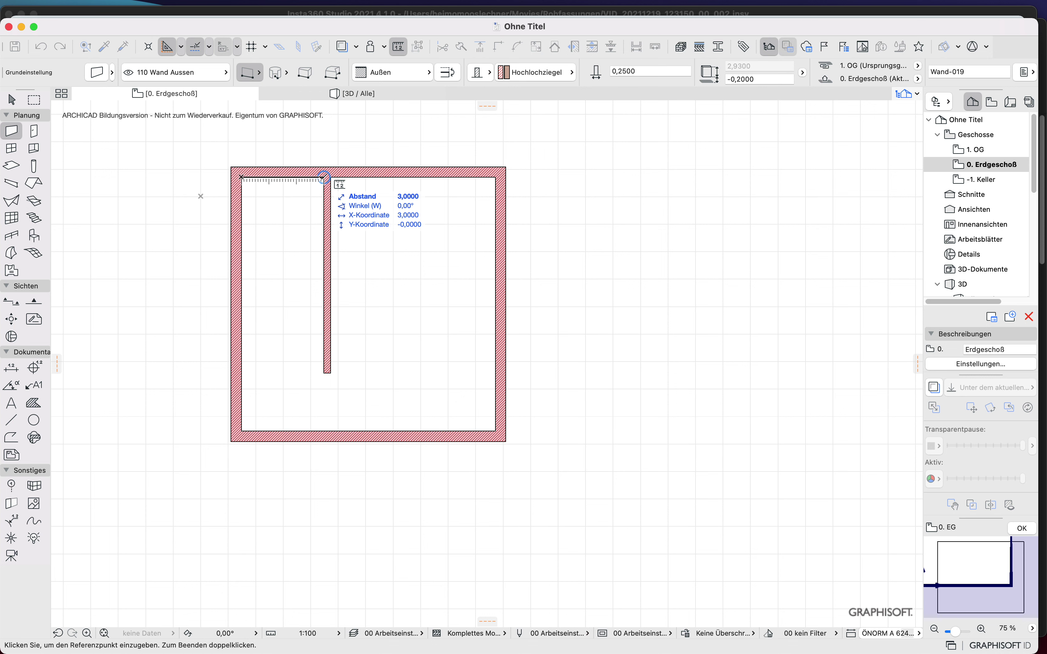
pyautogui.press('Escape')
pyautogui.press('shift')
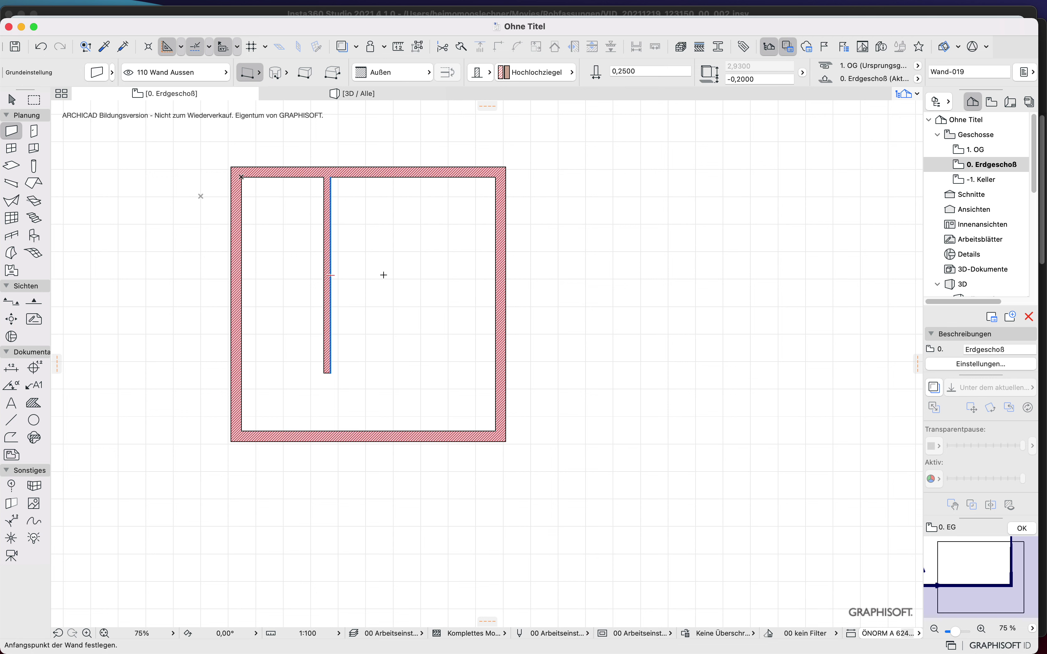
# Step: Examine the exterior walls and the interior wall in the 3D view from several sides
pyautogui.moveTo(383, 275); pyautogui.dragTo(439, 367, button='middle')
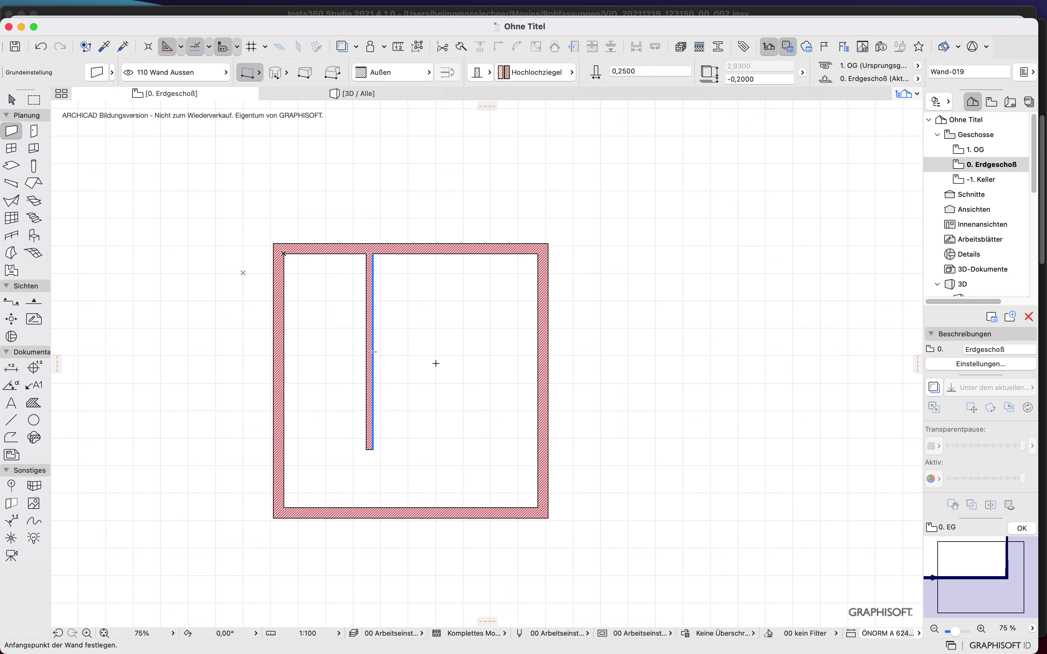
pyautogui.press('F3')
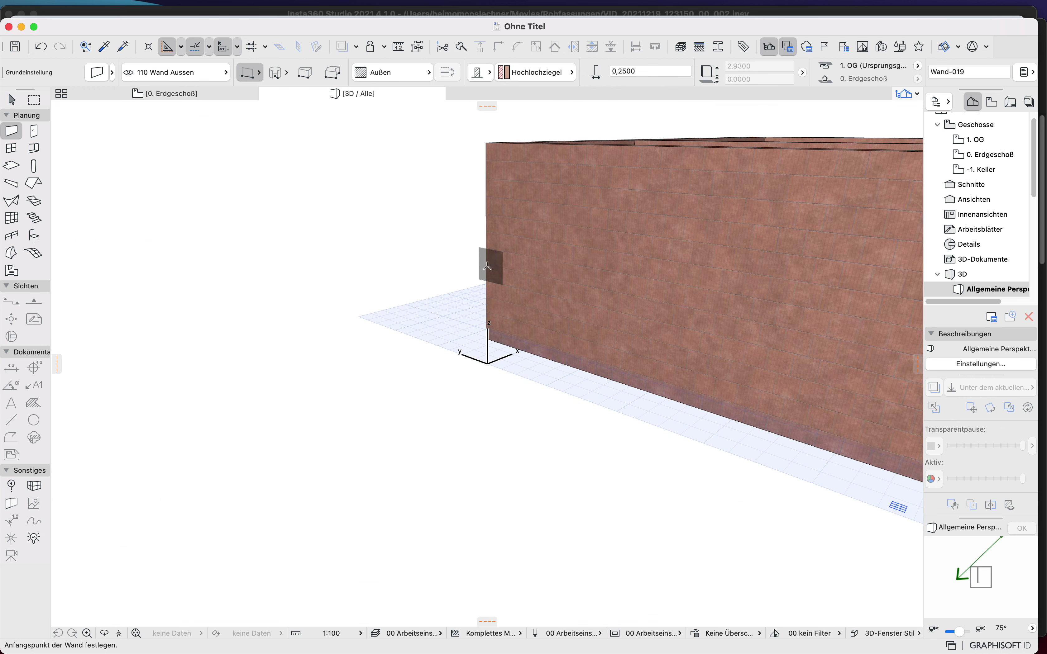
pyautogui.moveTo(450, 273)
pyautogui.keyDown('shift'); pyautogui.mouseDown(button='middle')
pyautogui.moveTo(423, 367)
pyautogui.moveTo(540, 350)
pyautogui.moveTo(309, 377)
pyautogui.moveTo(472, 416)
pyautogui.moveTo(602, 327)
pyautogui.moveTo(573, 310)
pyautogui.moveTo(425, 372)
pyautogui.moveTo(292, 297)
pyautogui.moveTo(470, 367)
pyautogui.moveTo(557, 285)
pyautogui.moveTo(466, 335)
pyautogui.moveTo(423, 285)
pyautogui.moveTo(553, 311)
pyautogui.moveTo(432, 311)
pyautogui.moveTo(444, 272)
pyautogui.mouseUp(button='middle'); pyautogui.keyUp('shift')
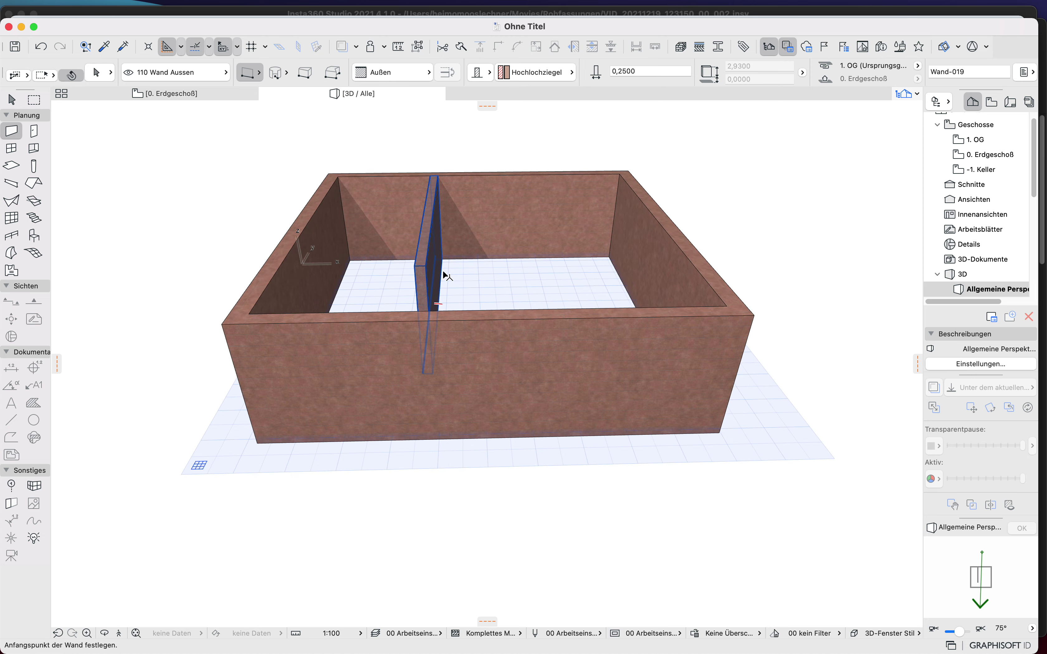
pyautogui.keyDown('shift'); pyautogui.moveTo(486, 324); pyautogui.dragTo(439, 307, button='middle'); pyautogui.keyUp('shift')
pyautogui.keyDown('shift'); pyautogui.moveTo(574, 284); pyautogui.dragTo(619, 304, button='middle'); pyautogui.keyUp('shift')
pyautogui.keyDown('shift'); pyautogui.moveTo(544, 297); pyautogui.dragTo(698, 292, button='middle'); pyautogui.keyUp('shift')
pyautogui.keyDown('shift'); pyautogui.moveTo(465, 311); pyautogui.dragTo(696, 304, button='middle'); pyautogui.keyUp('shift')
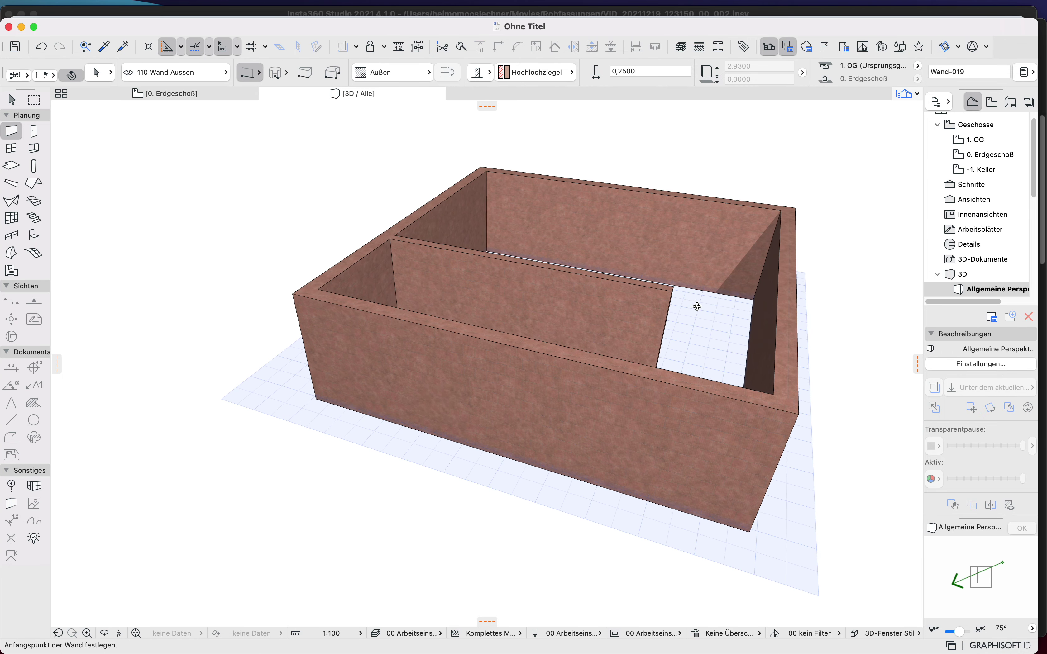
pyautogui.keyDown('shift'); pyautogui.moveTo(396, 301); pyautogui.dragTo(650, 276, button='middle'); pyautogui.keyUp('shift')
pyautogui.scroll(-5, 367, 413)
pyautogui.moveTo(362, 380); pyautogui.dragTo(738, 399, button='middle')
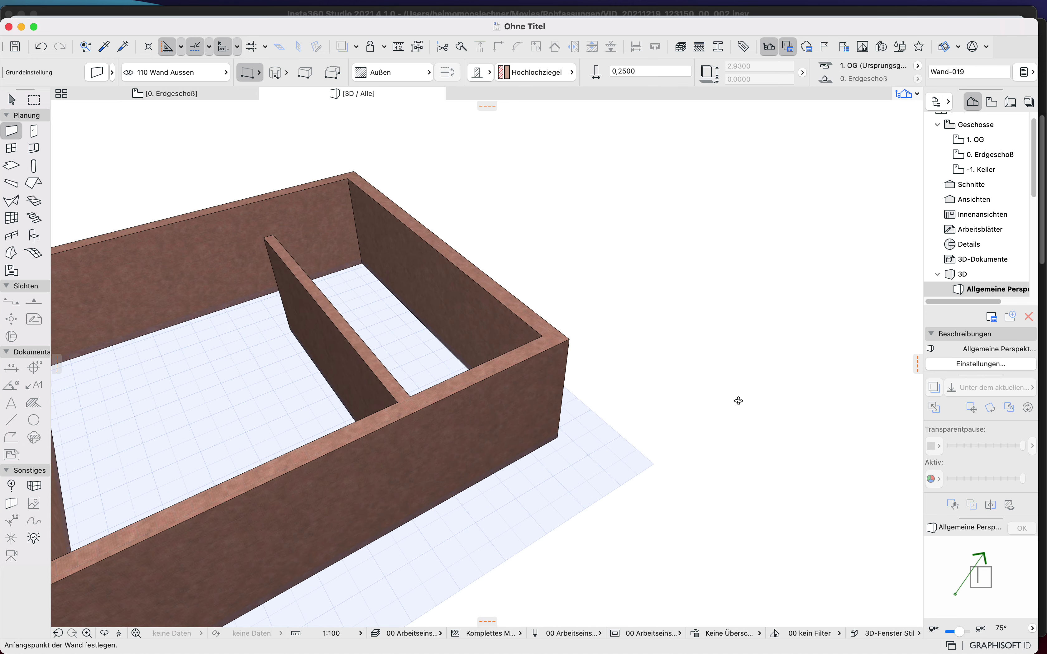
pyautogui.scroll(-5, 380, 399)
pyautogui.keyDown('shift'); pyautogui.moveTo(435, 342); pyautogui.dragTo(593, 348, button='middle'); pyautogui.keyUp('shift')
pyautogui.scroll(5, 345, 346)
pyautogui.scroll(-5, 527, 408)
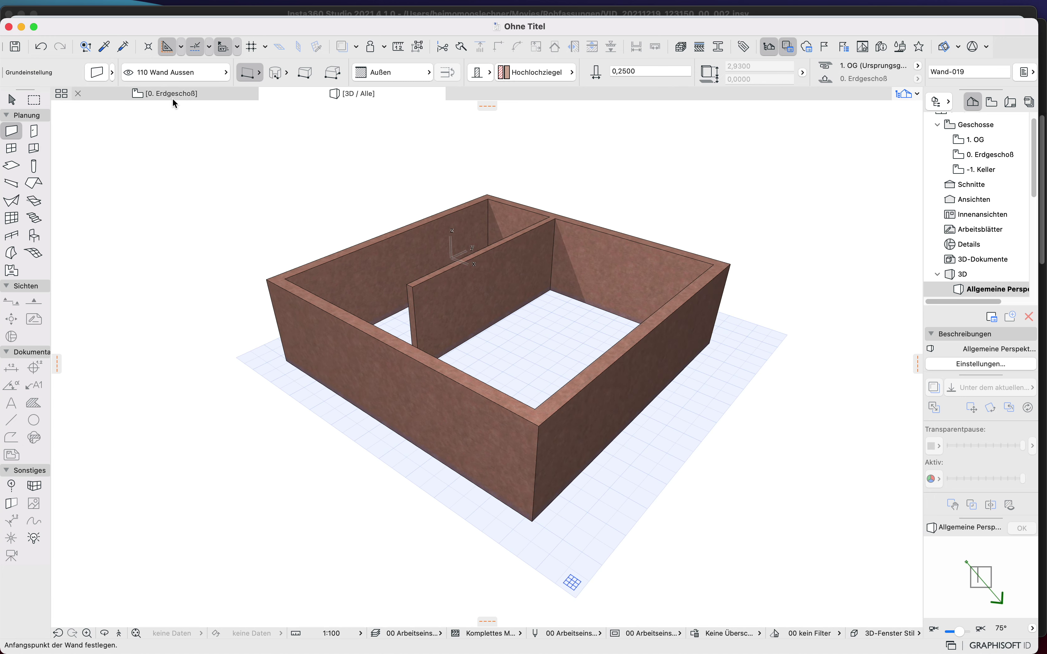
# Step: On the ground floor plan, set the building material in the slab defaults to Stahlbeton Decke
pyautogui.press('F2')
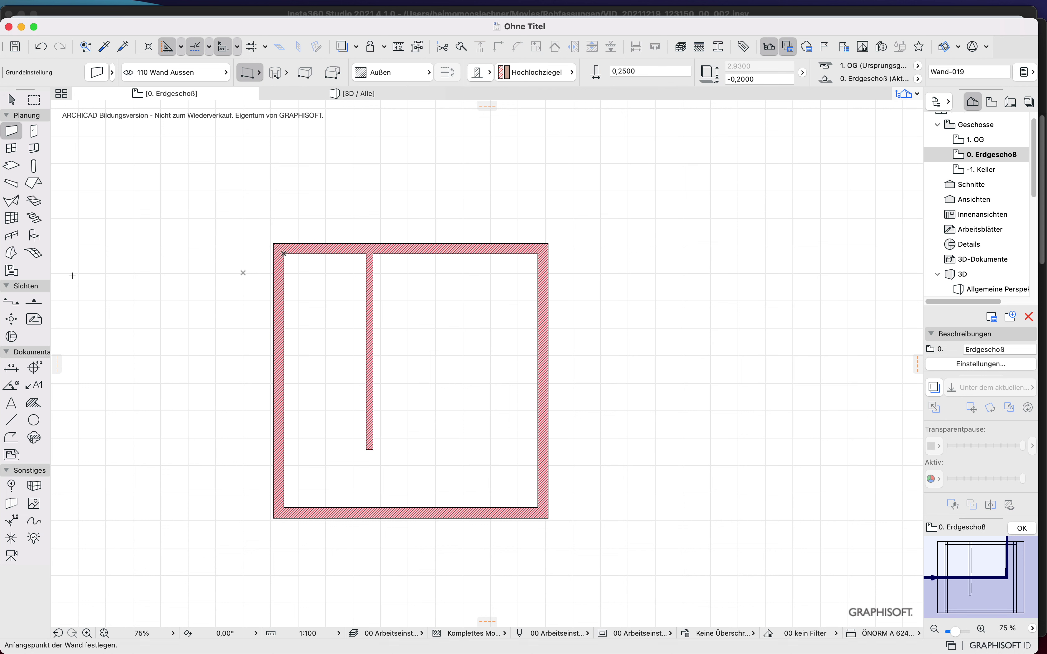
pyautogui.doubleClick(13, 168)
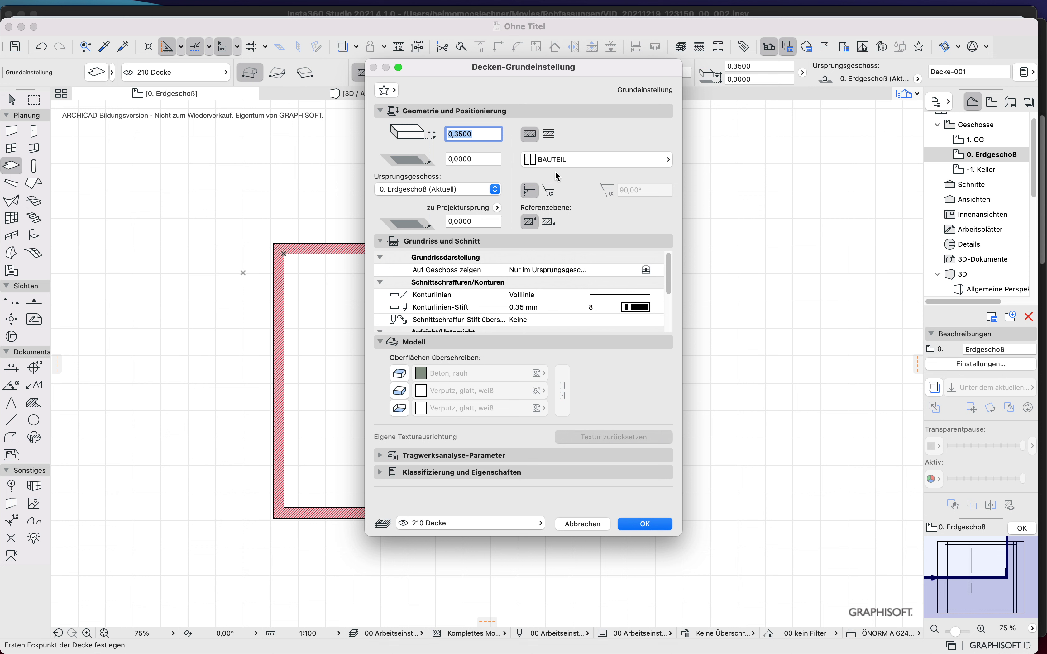
pyautogui.click(563, 161)
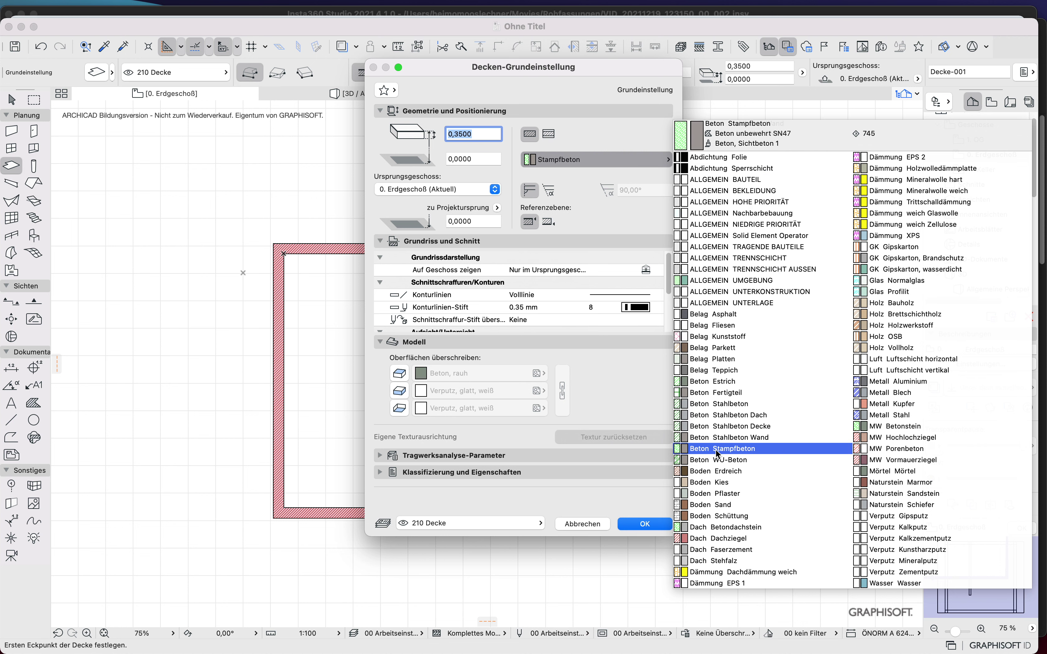
pyautogui.click(720, 426)
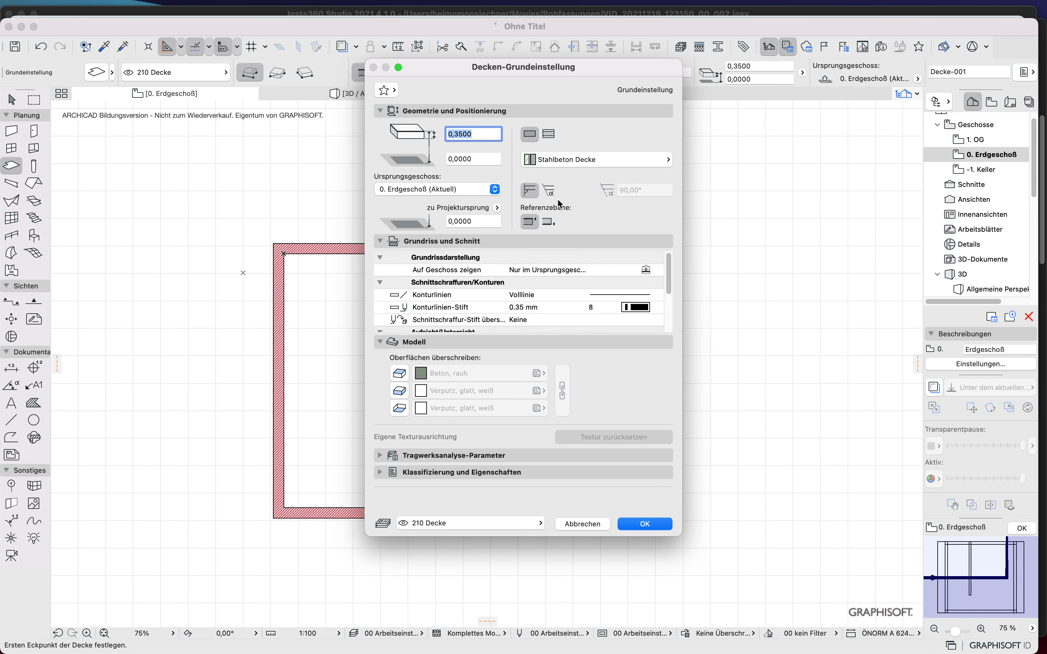
# Step: Set the default slab's thickness to 0,20 and its elevation relative to the Erdgeschoß storey to -0,2
pyautogui.click(456, 138)
pyautogui.write('20')
pyautogui.click(482, 159)
pyautogui.write('-0')
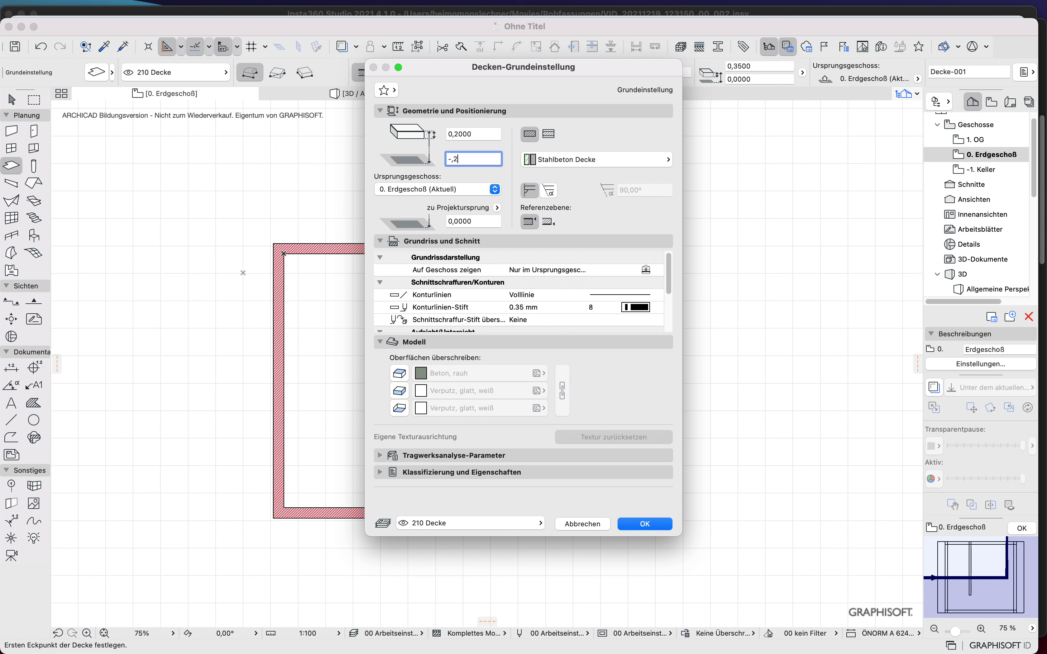
pyautogui.write(',2')
pyautogui.click(492, 132)
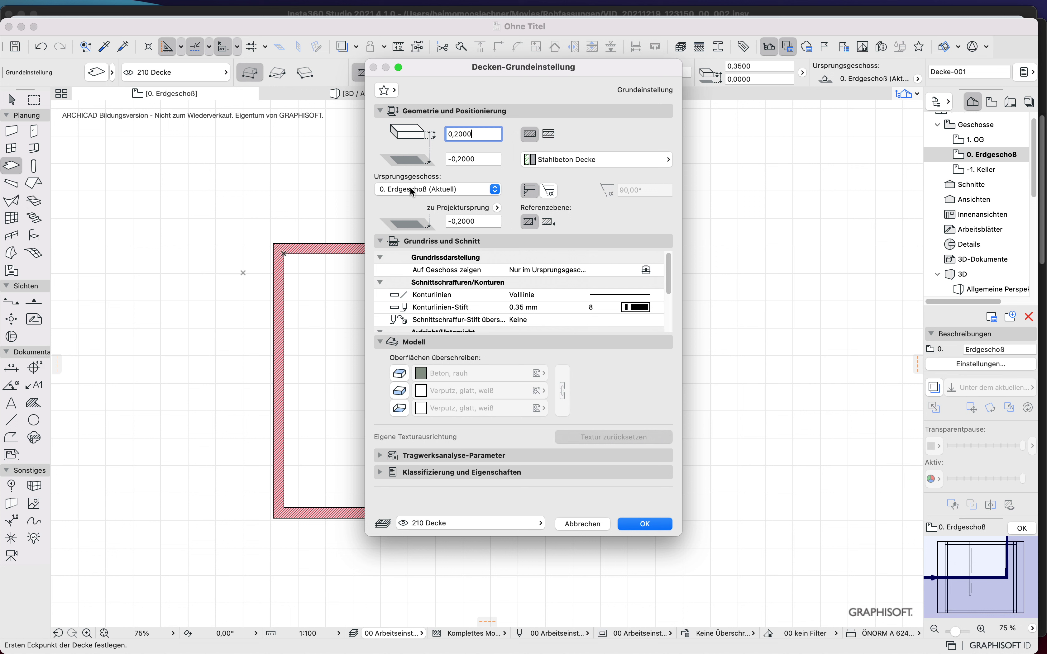
pyautogui.click(620, 522)
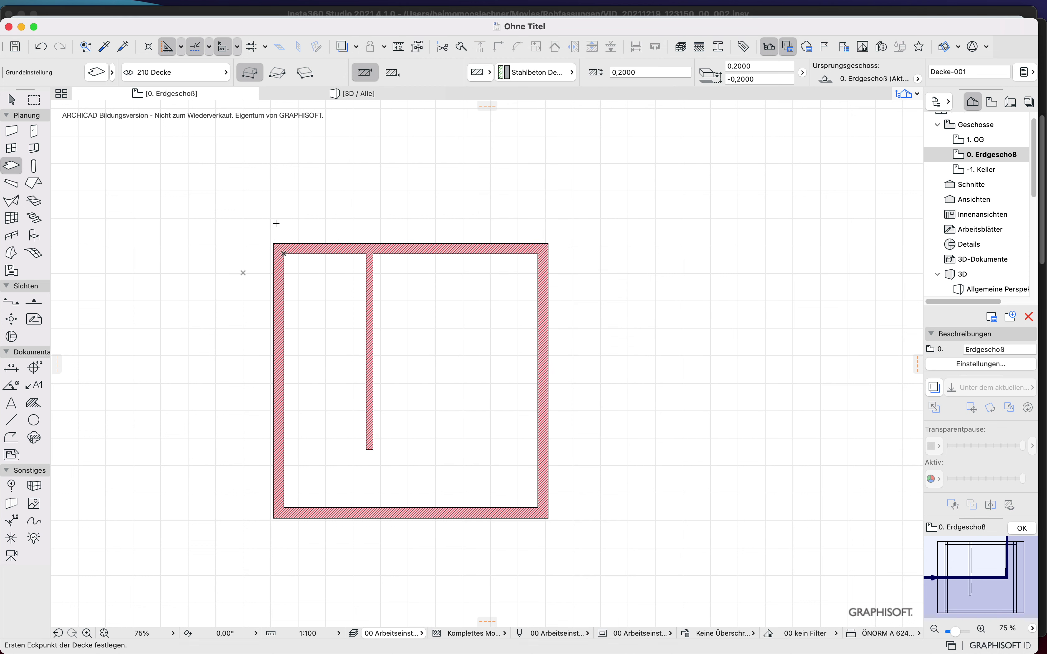
pyautogui.click(272, 243)
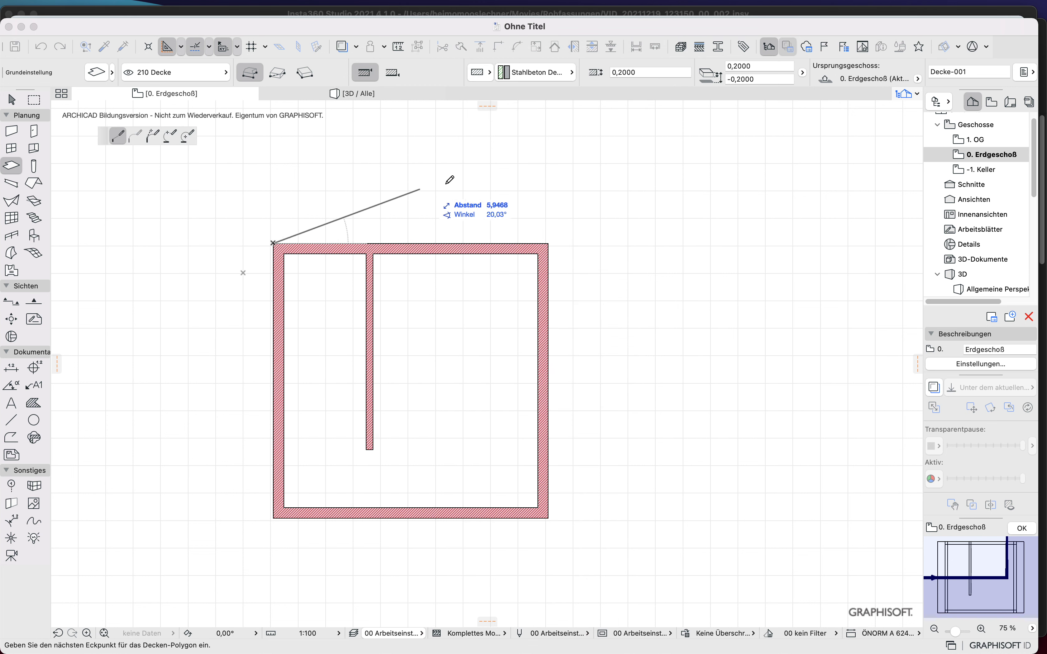
pyautogui.click(549, 243)
pyautogui.press('BackSpace')
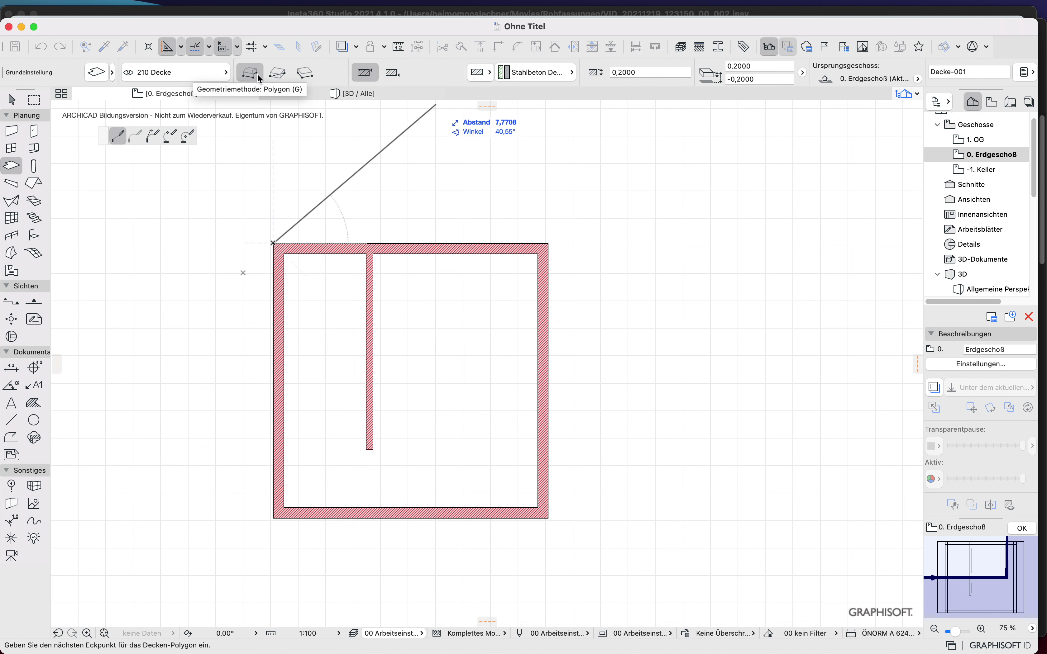
pyautogui.click(277, 72)
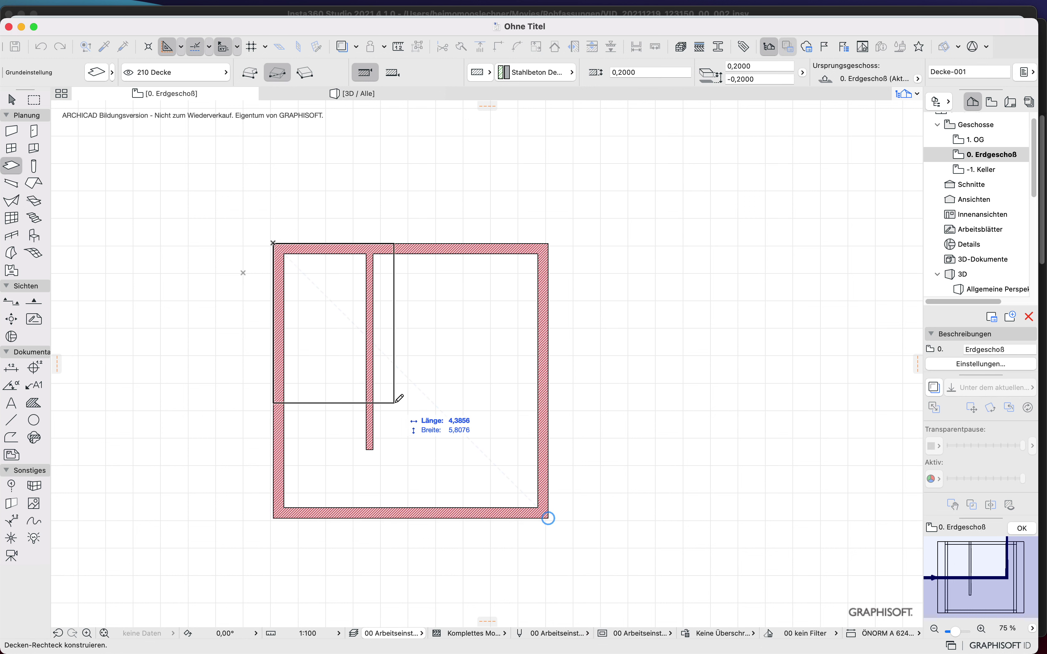
pyautogui.press('Escape')
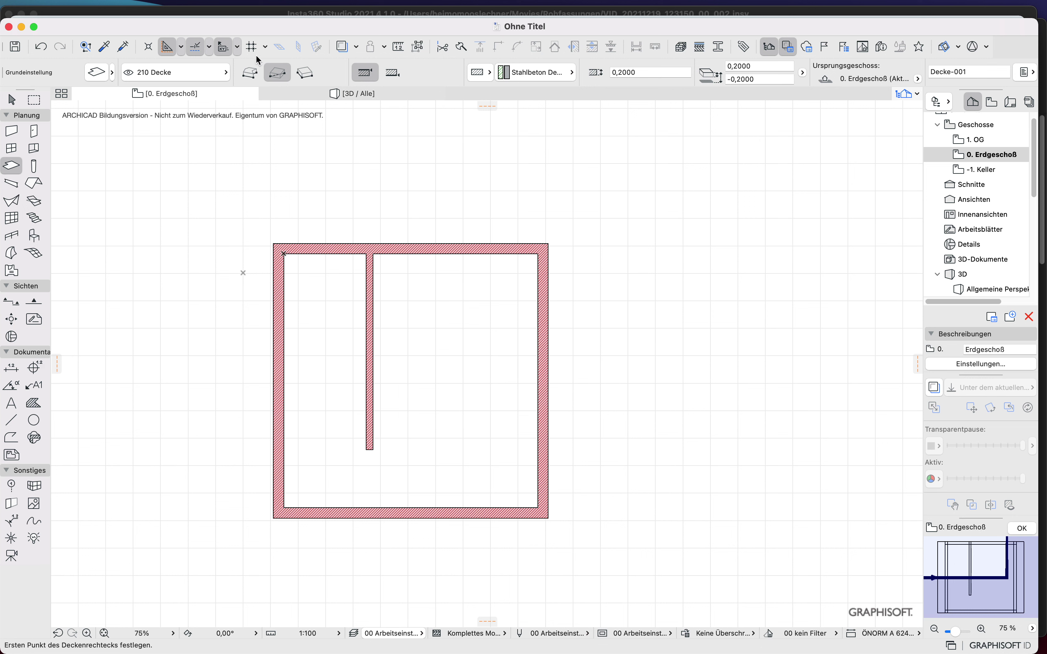
# Step: Create the ground floor slab along the exterior walls' outer outline with the polygon method and check it in the 3D view
pyautogui.click(251, 74)
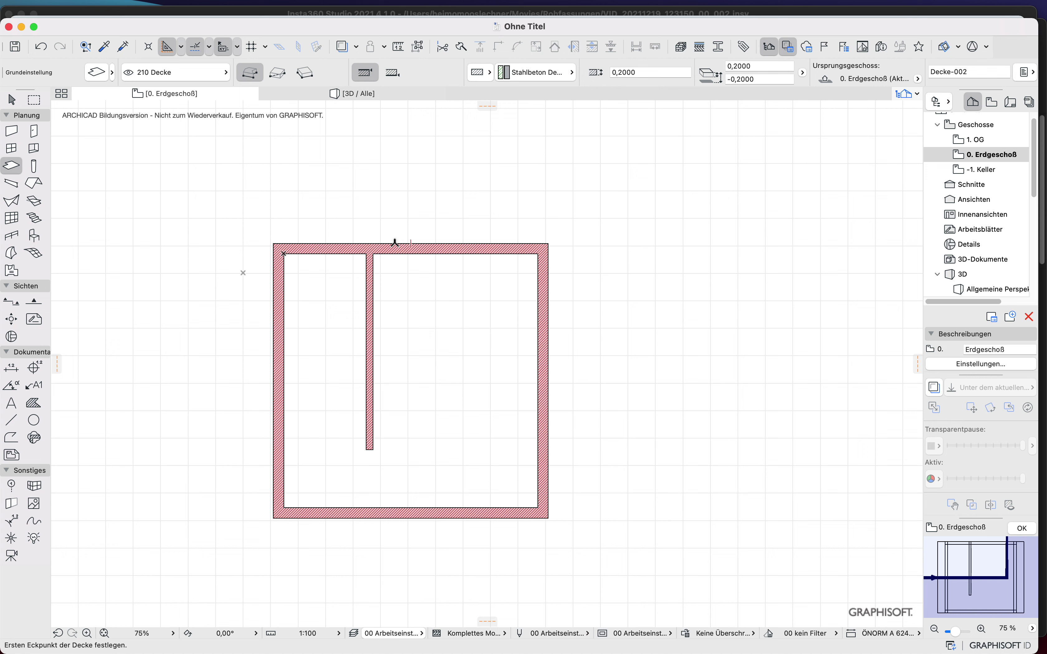
pyautogui.press('F3')
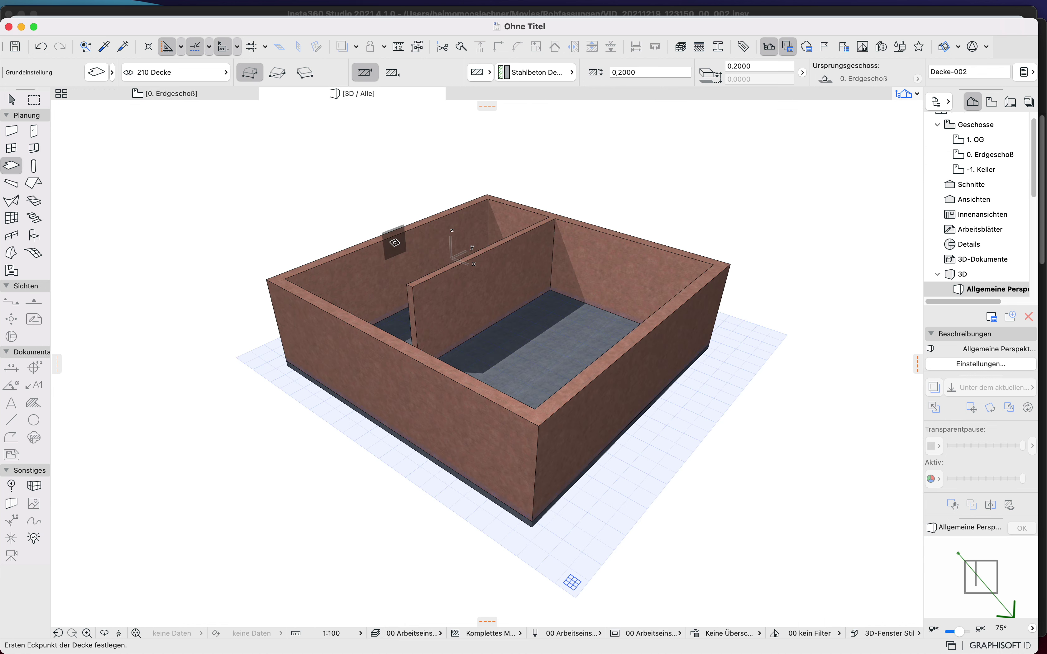
pyautogui.keyDown('shift'); pyautogui.moveTo(530, 403); pyautogui.dragTo(477, 304, button='middle'); pyautogui.keyUp('shift')
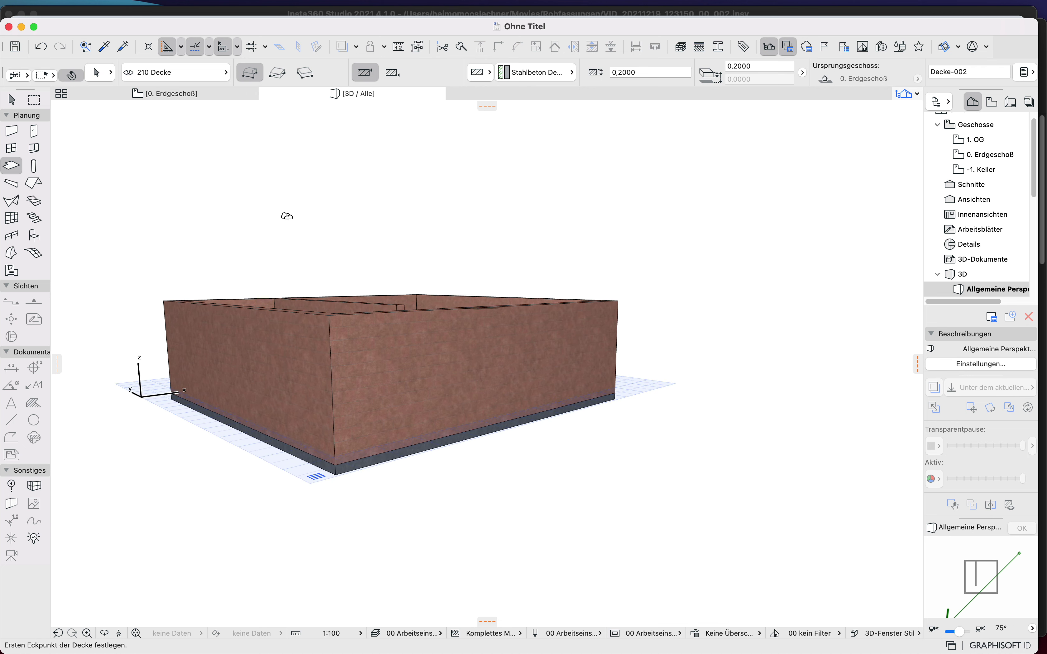
# Step: Examine the building from above and below in the 3D view, selecting an exterior wall and the slab's underside
pyautogui.click(12, 99)
pyautogui.click(383, 350)
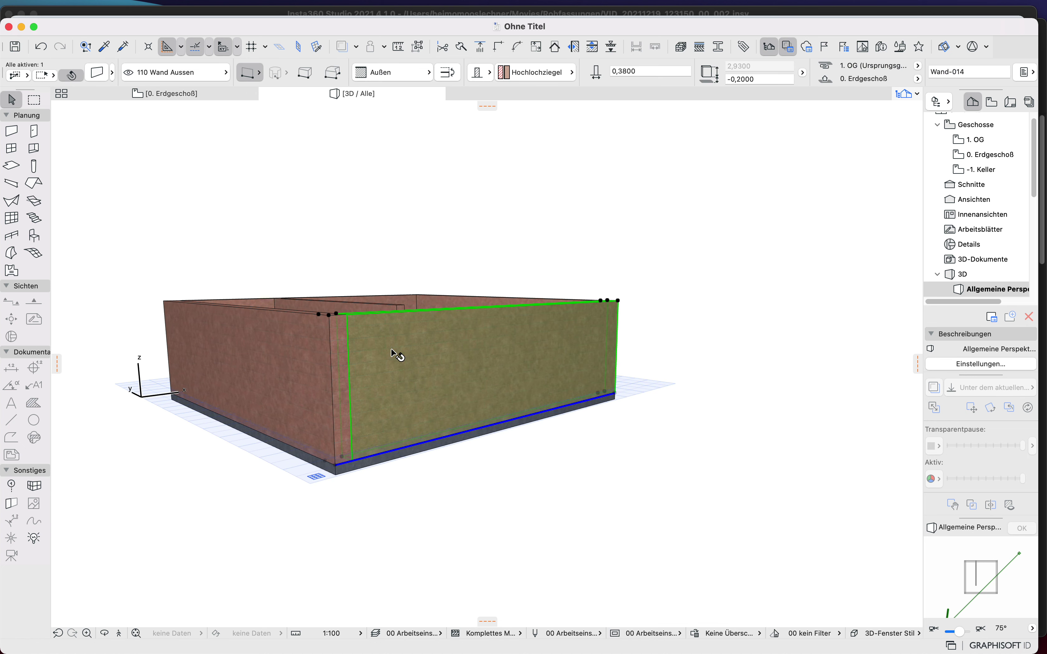
pyautogui.press('Escape')
pyautogui.moveTo(480, 381)
pyautogui.keyDown('shift'); pyautogui.mouseDown(button='middle')
pyautogui.moveTo(481, 344)
pyautogui.moveTo(485, 392)
pyautogui.mouseUp(button='middle'); pyautogui.keyUp('shift')
pyautogui.click(485, 391)
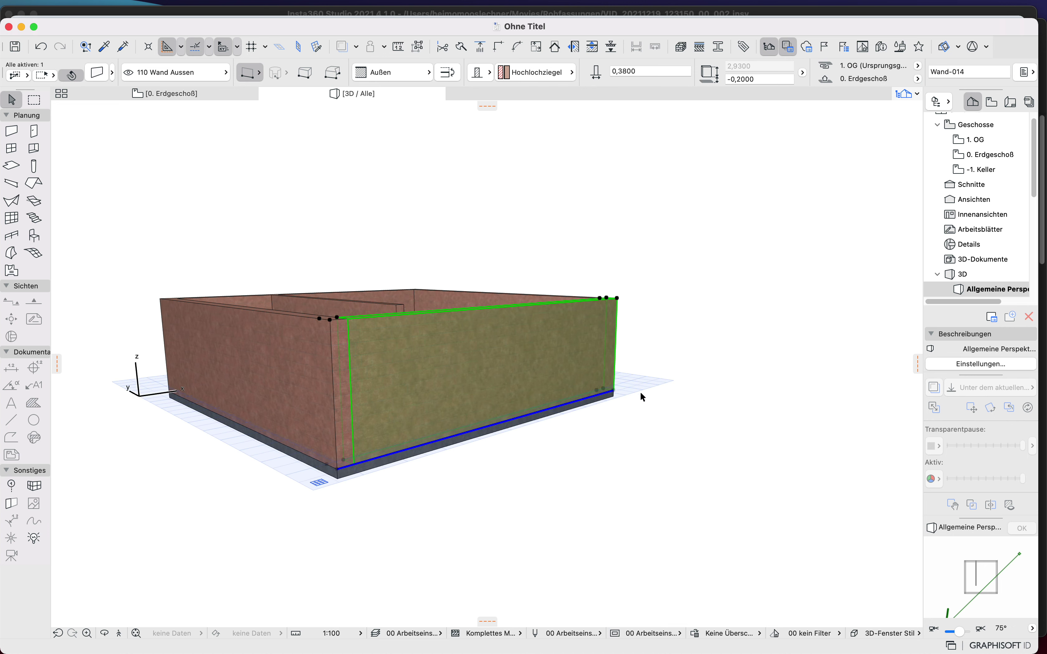
pyautogui.press('Escape')
pyautogui.keyDown('shift'); pyautogui.moveTo(659, 350); pyautogui.dragTo(675, 262, button='middle'); pyautogui.keyUp('shift')
pyautogui.click(362, 425)
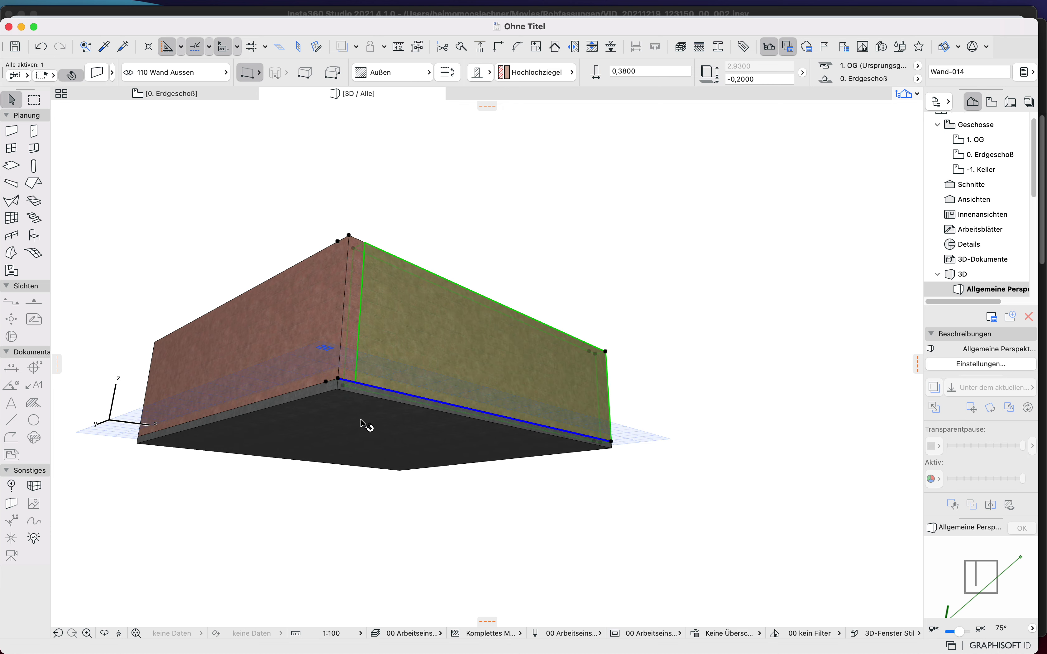
pyautogui.click(364, 409)
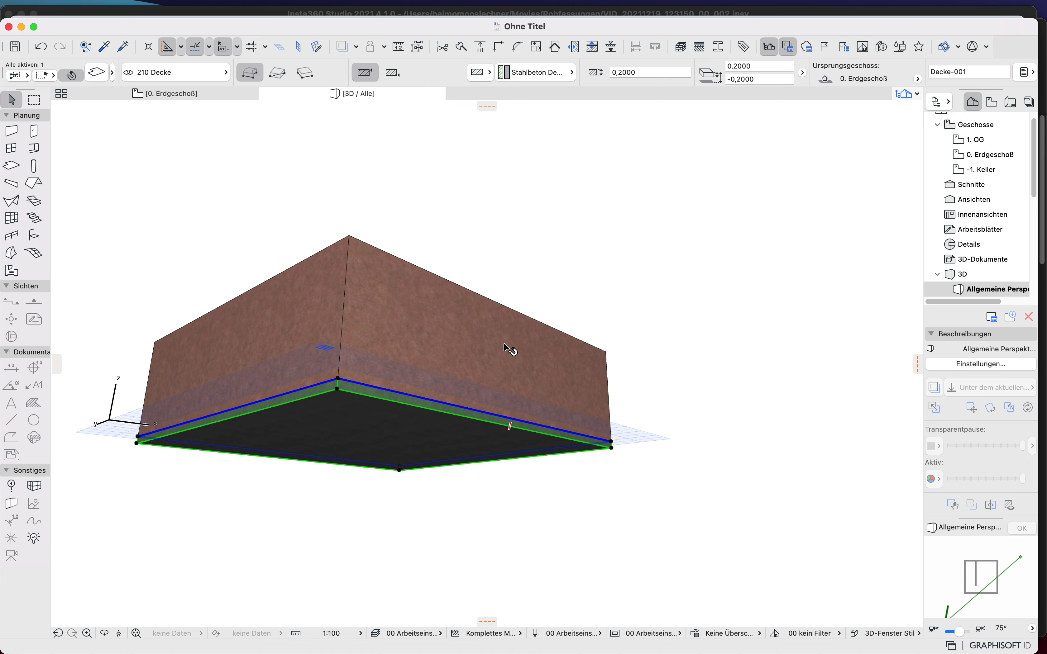
pyautogui.keyDown('shift'); pyautogui.moveTo(644, 324); pyautogui.dragTo(628, 401, button='middle'); pyautogui.keyUp('shift')
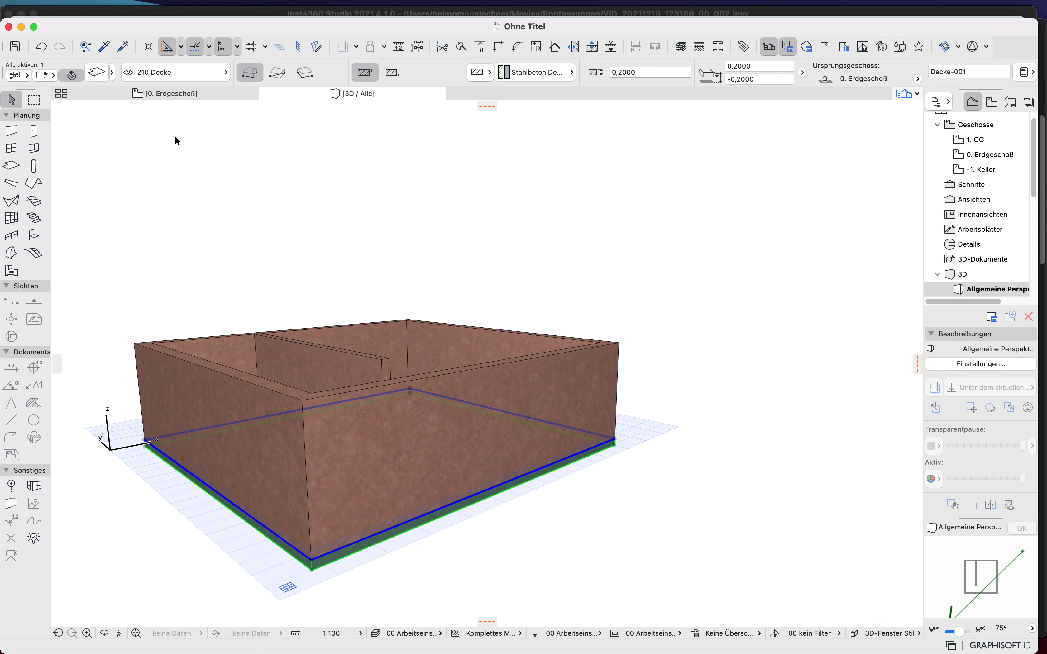
# Step: On the ground floor plan, select the interior wall, upper exterior wall and slab together using Quick Selection, and clear the selection
pyautogui.click(147, 96)
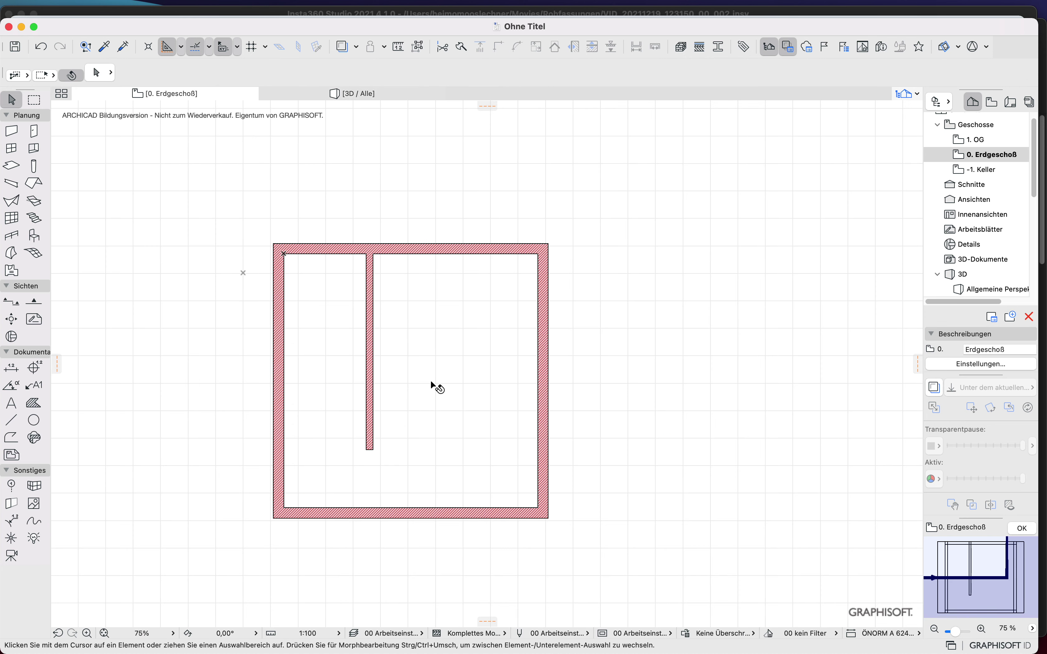
pyautogui.moveTo(430, 380)
pyautogui.click(368, 293)
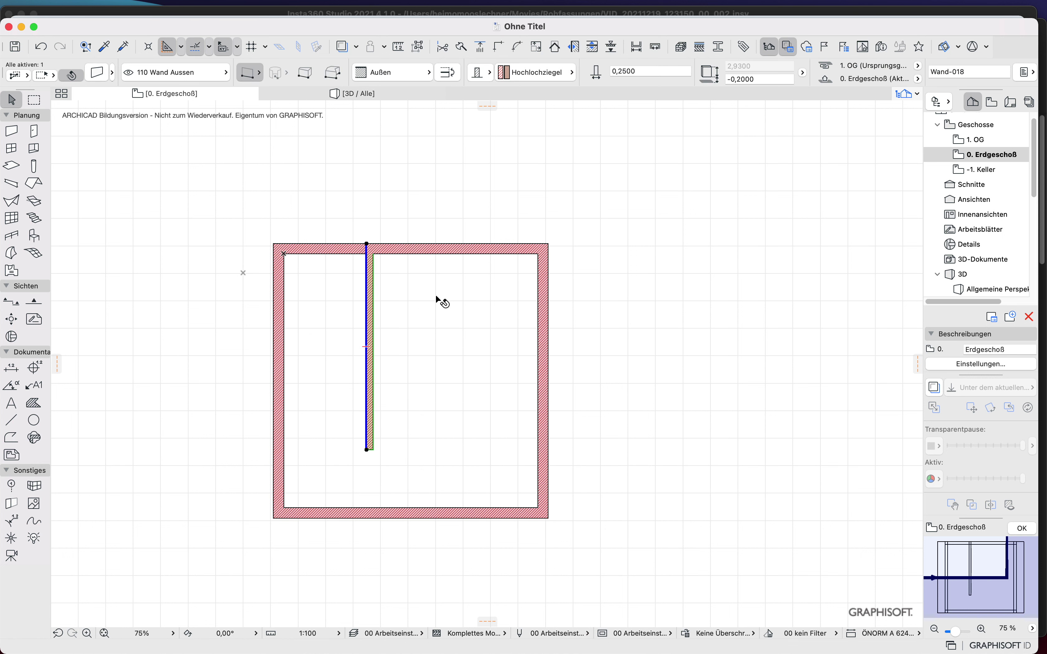
pyautogui.keyDown('shift'); pyautogui.click(456, 259); pyautogui.keyUp('shift')
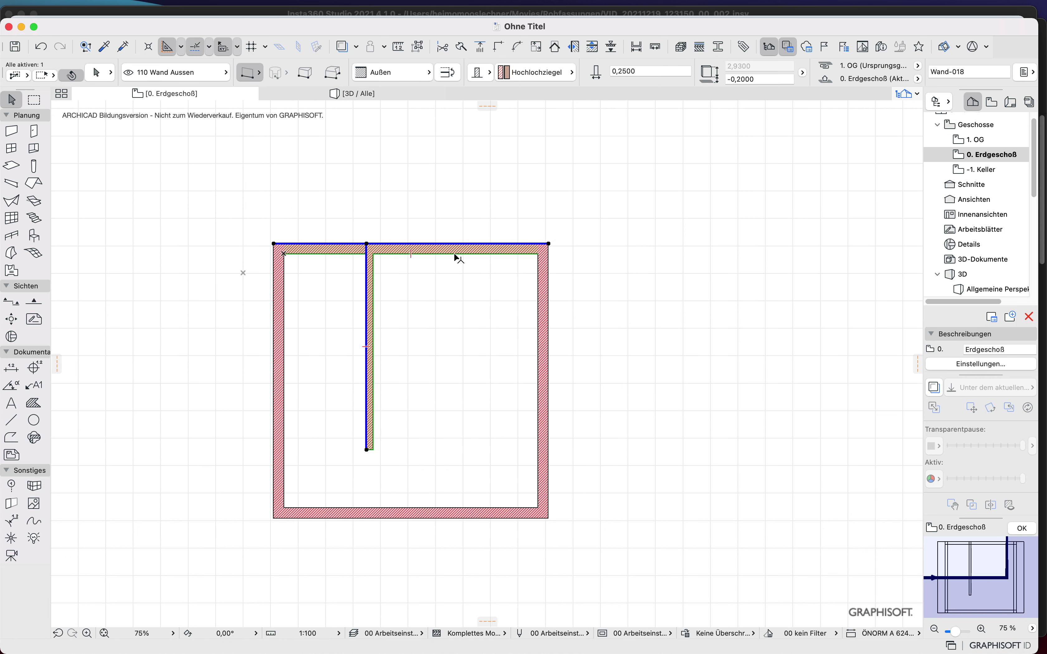
pyautogui.keyDown('shift'); pyautogui.click(461, 355); pyautogui.keyUp('shift')
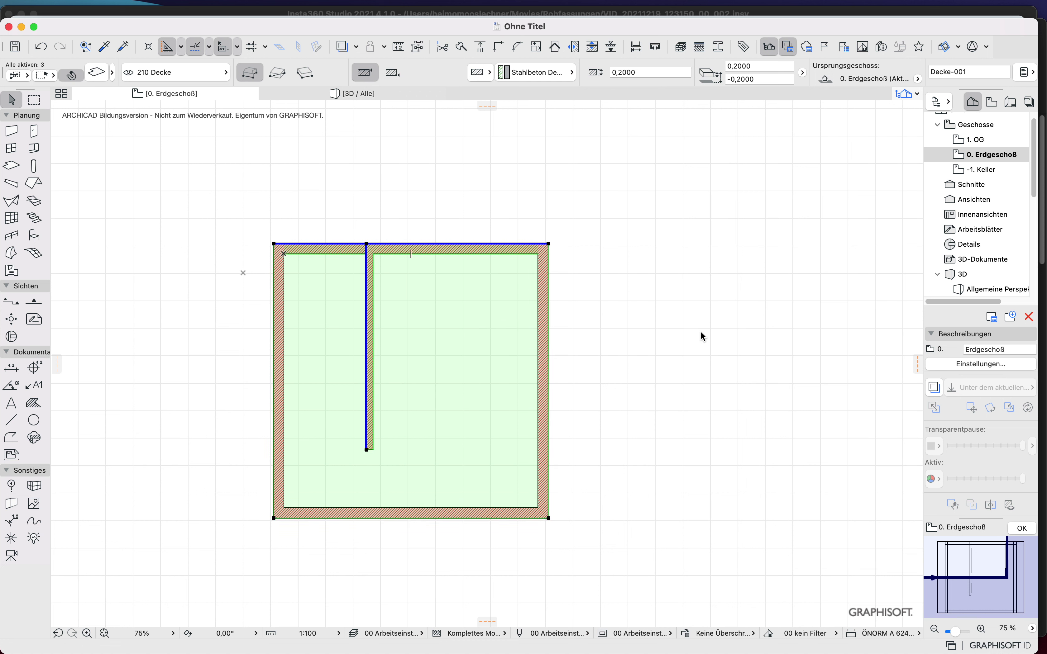
pyautogui.click(186, 316)
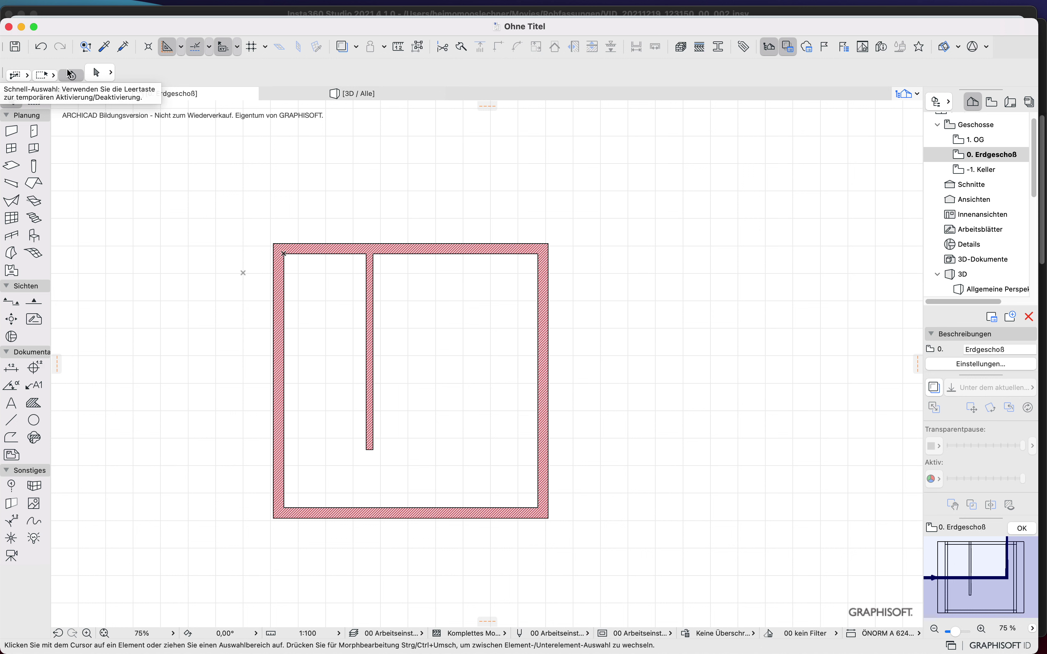
# Step: Select and deselect the slab by its surface, and try selecting it the same way with Quick Selection turned off
pyautogui.click(467, 306)
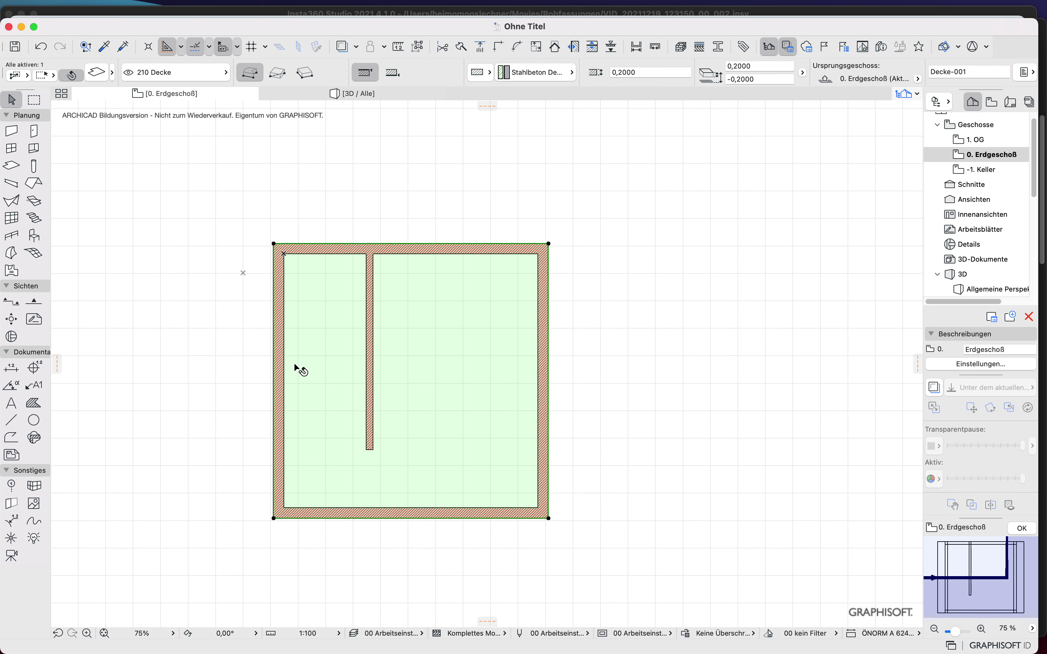
pyautogui.click(126, 230)
pyautogui.click(462, 356)
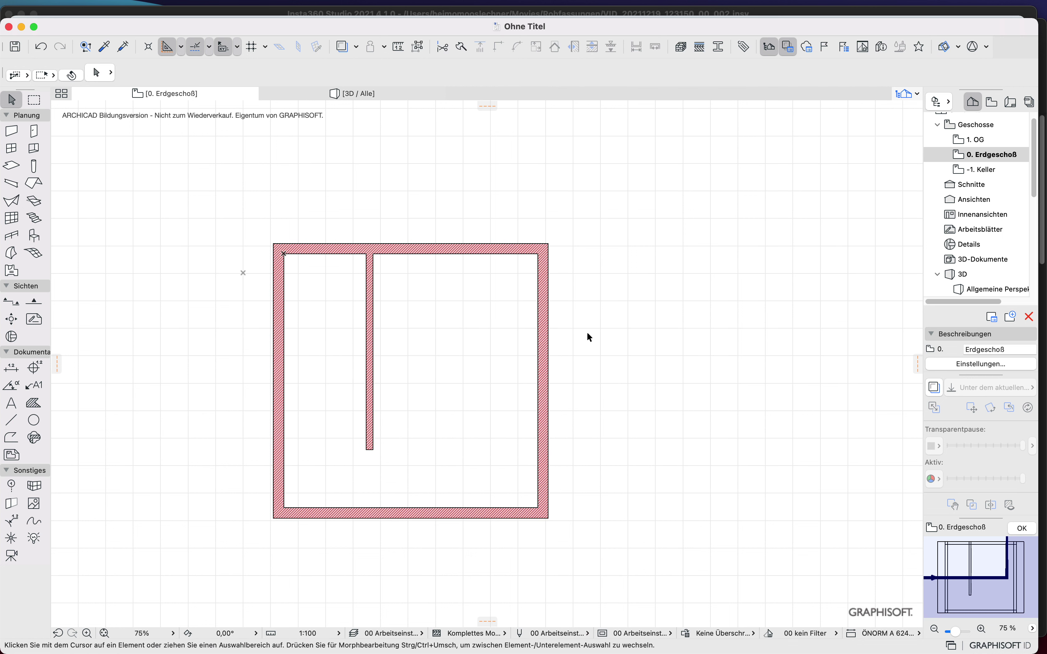
# Step: Without Quick Selection, select the interior wall, the upper exterior wall and the slab by its edge with the Slab tool active
pyautogui.click(372, 373)
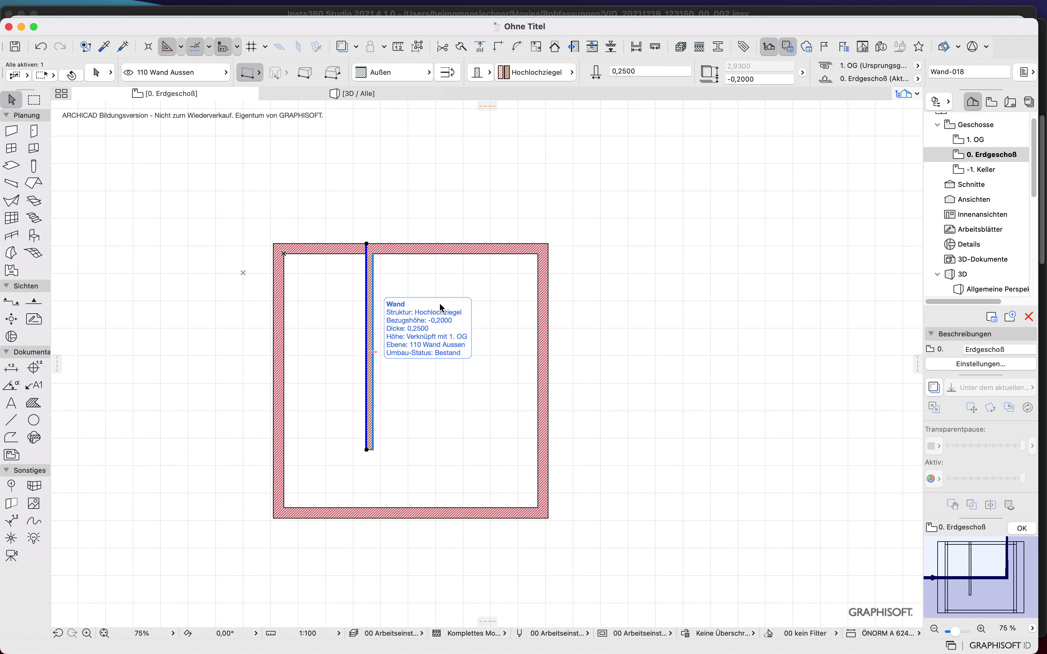
pyautogui.keyDown('shift'); pyautogui.click(449, 254); pyautogui.keyUp('shift')
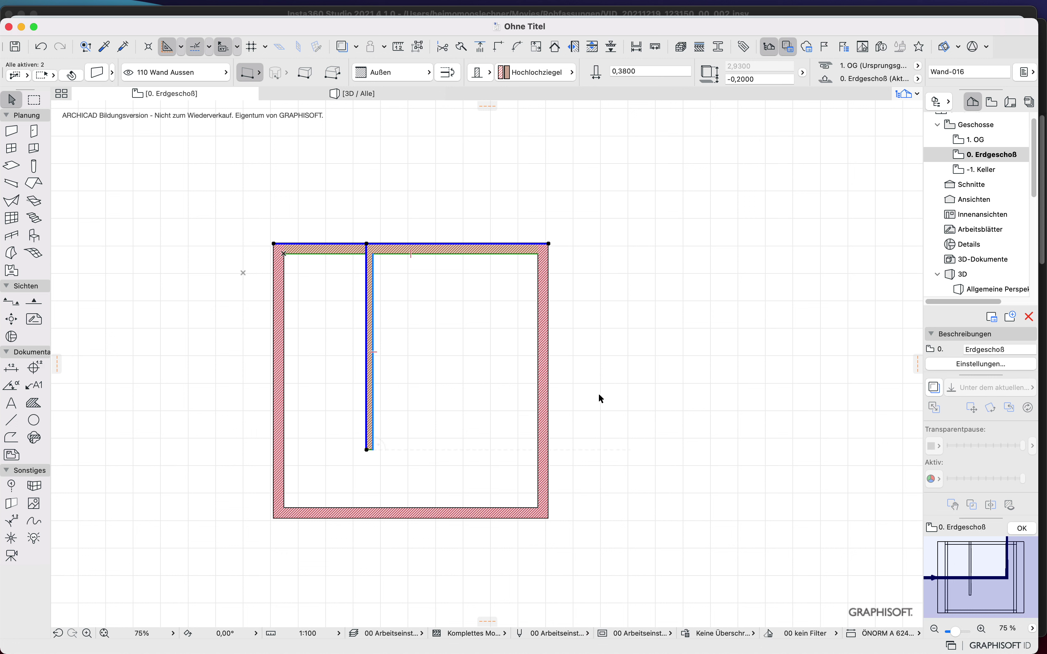
pyautogui.click(11, 165)
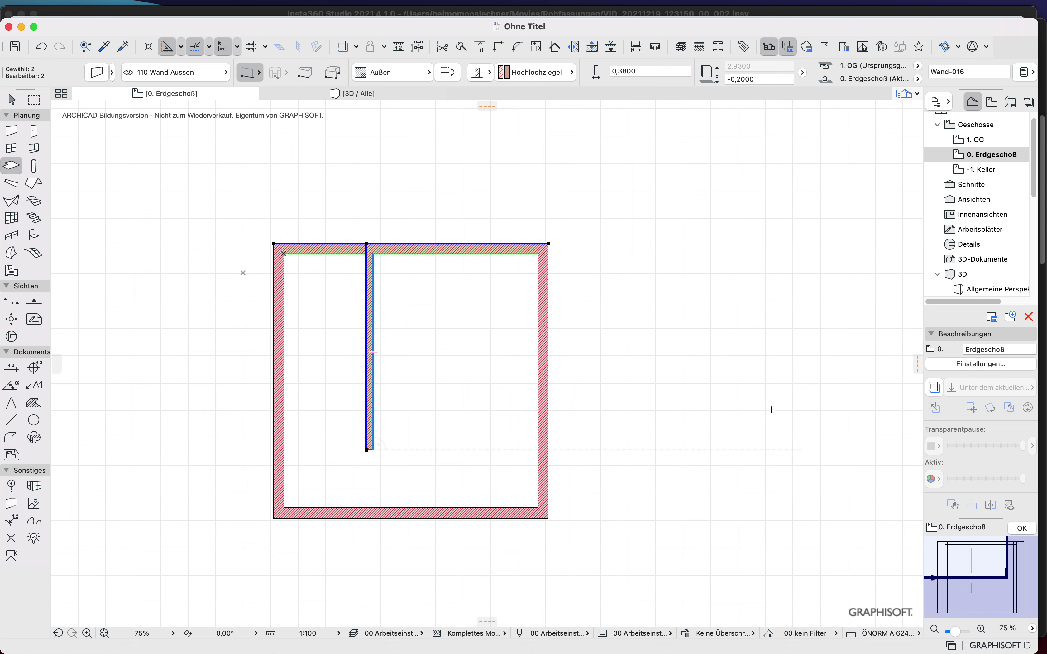
pyautogui.press('shift')
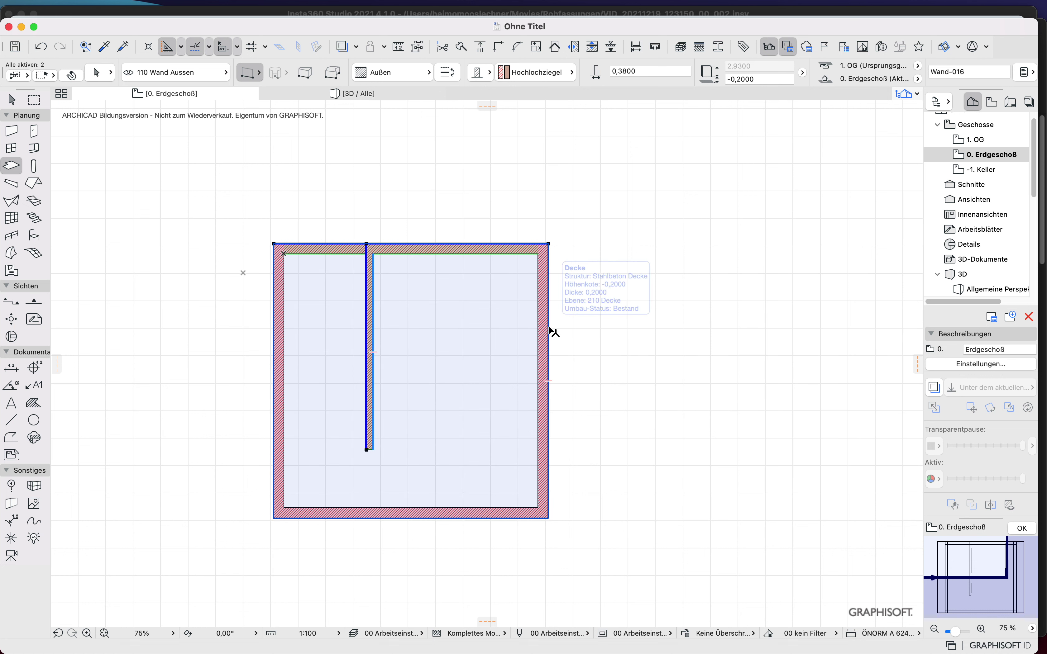
pyautogui.click(551, 329)
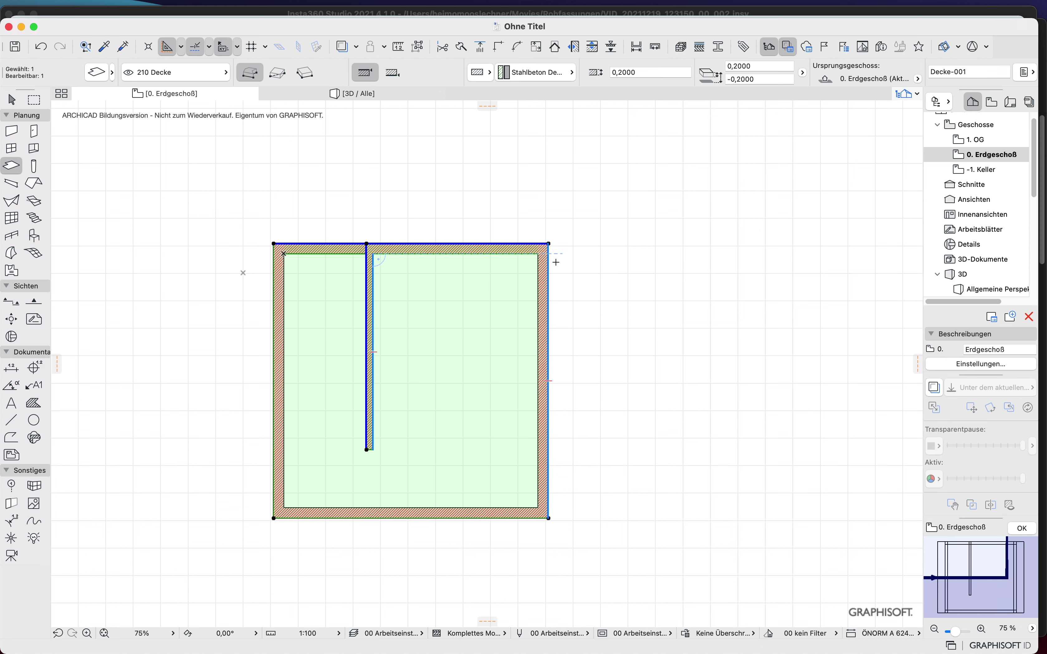
# Step: Copy the selected walls and slab to the 1. OG storey at the same position and show them in the 3D view
pyautogui.doubleClick(971, 142)
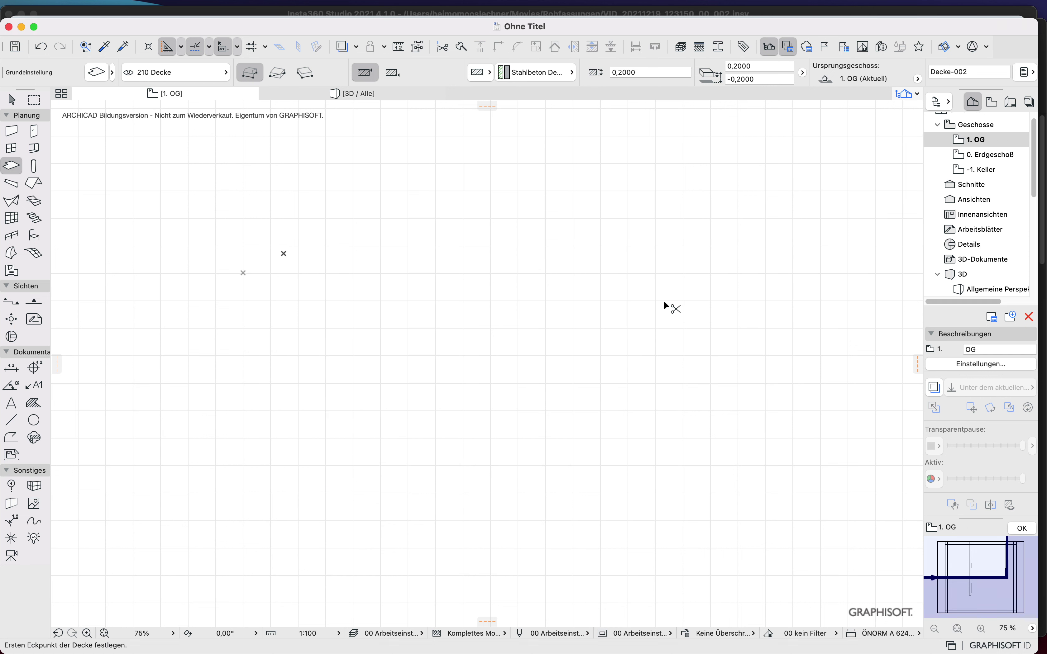
pyautogui.press('super+v')
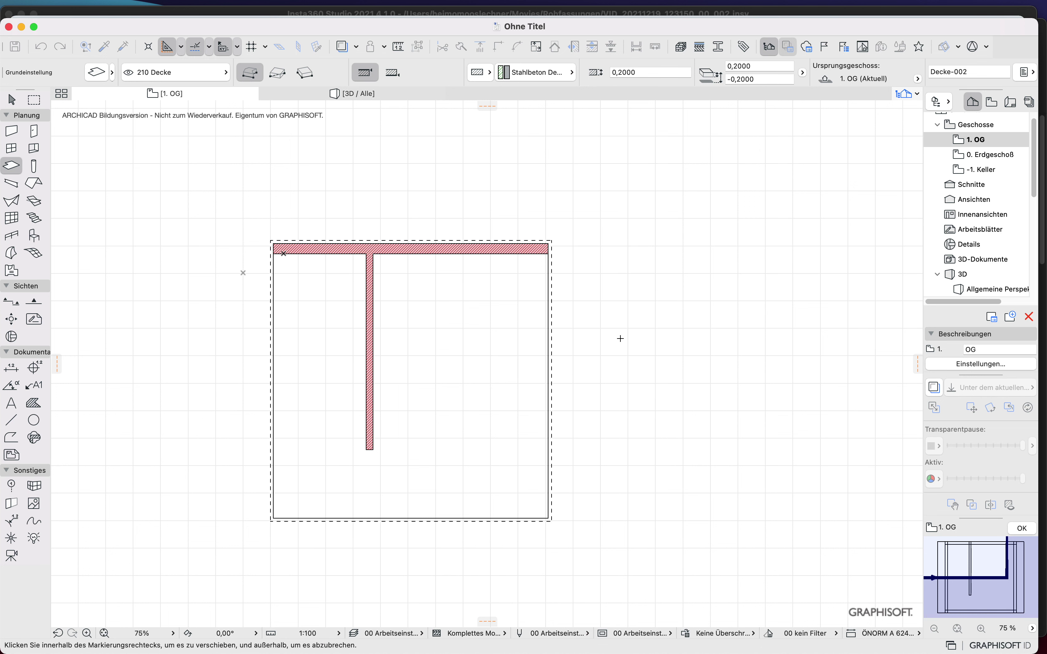
pyautogui.click(605, 311)
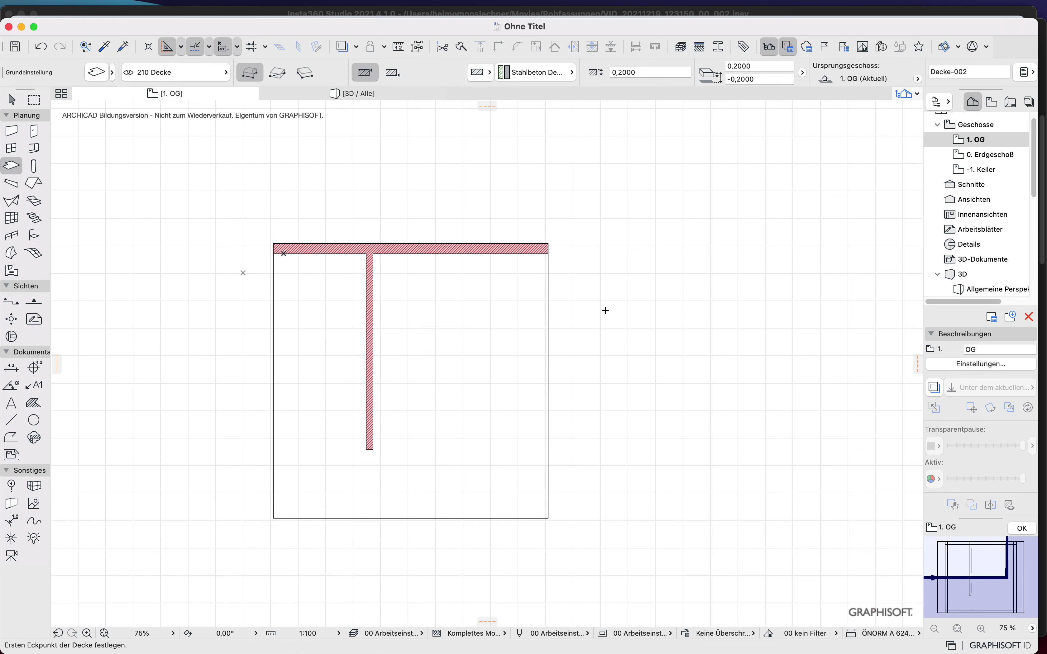
pyautogui.press('F3')
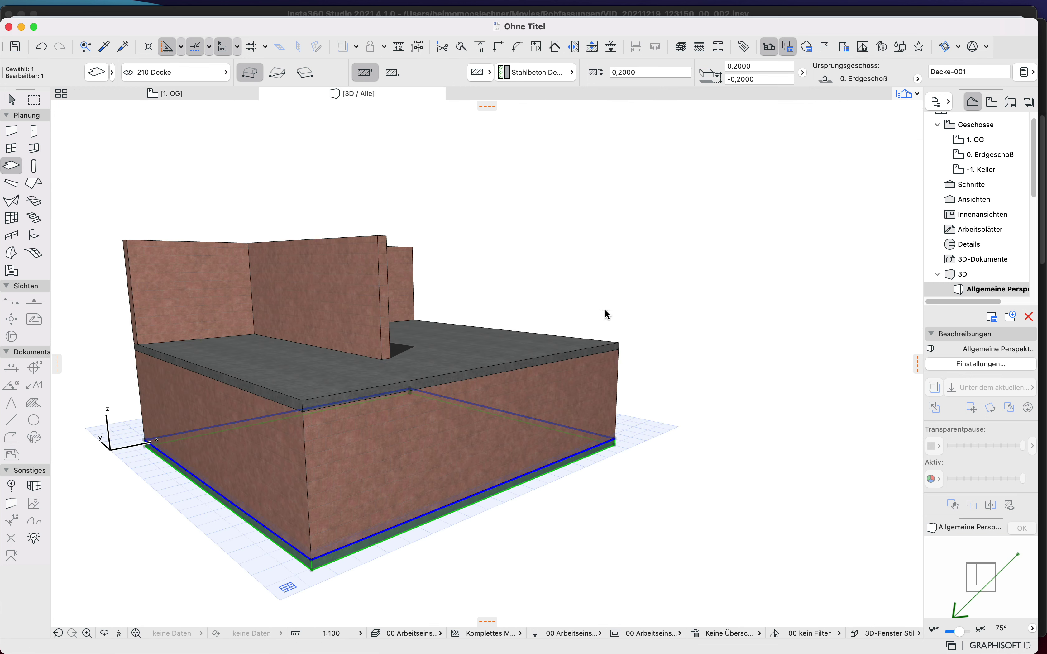
# Step: Select a ground floor exterior wall in the 3D view to check its settings, and clear the selection
pyautogui.keyDown('shift'); pyautogui.moveTo(686, 329); pyautogui.dragTo(499, 365, button='middle'); pyautogui.keyUp('shift')
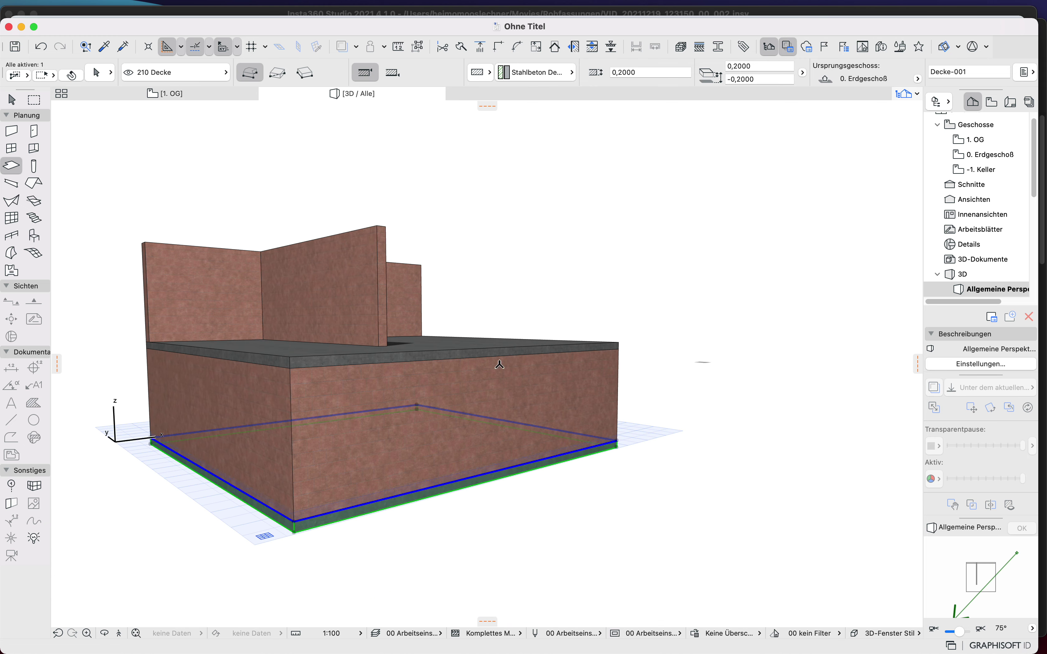
pyautogui.keyDown('shift'); pyautogui.click(312, 401); pyautogui.keyUp('shift')
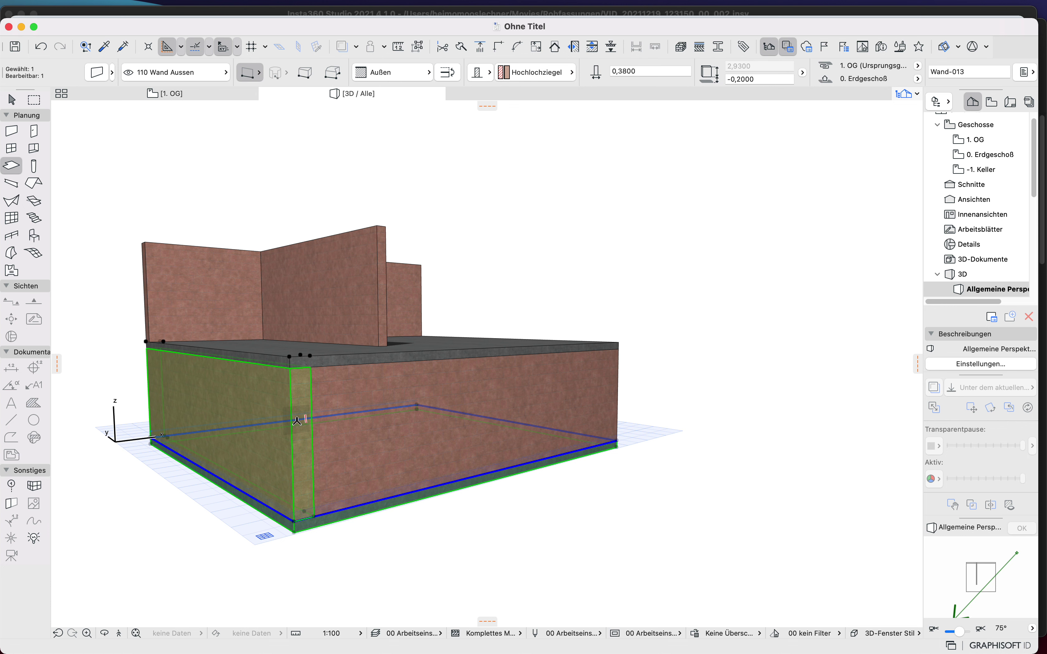
pyautogui.scroll(-3, 186, 431)
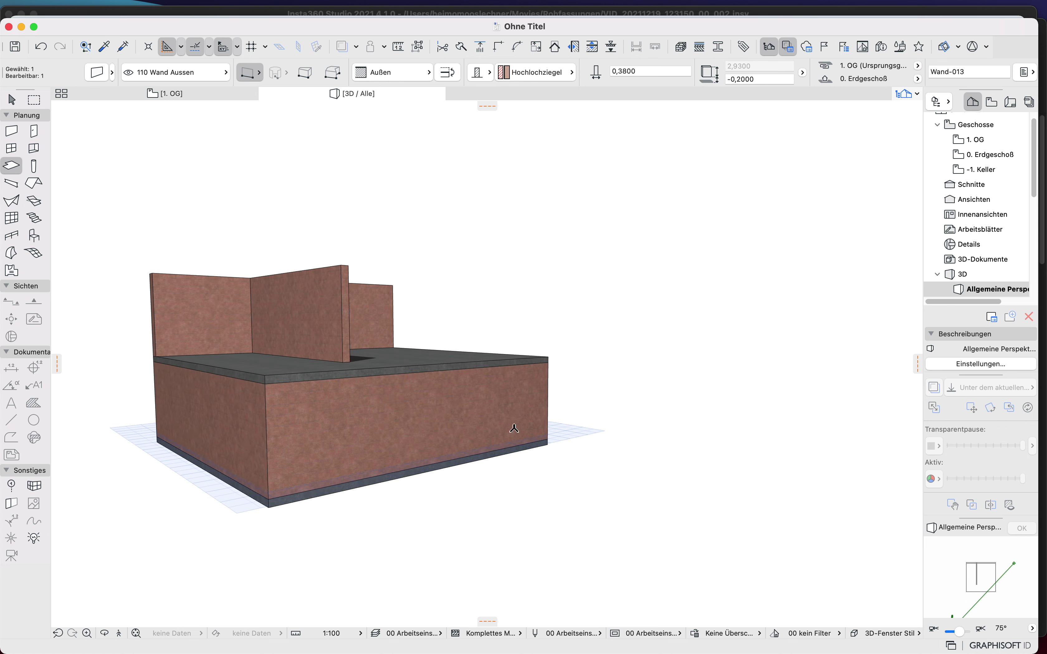
pyautogui.press('Escape')
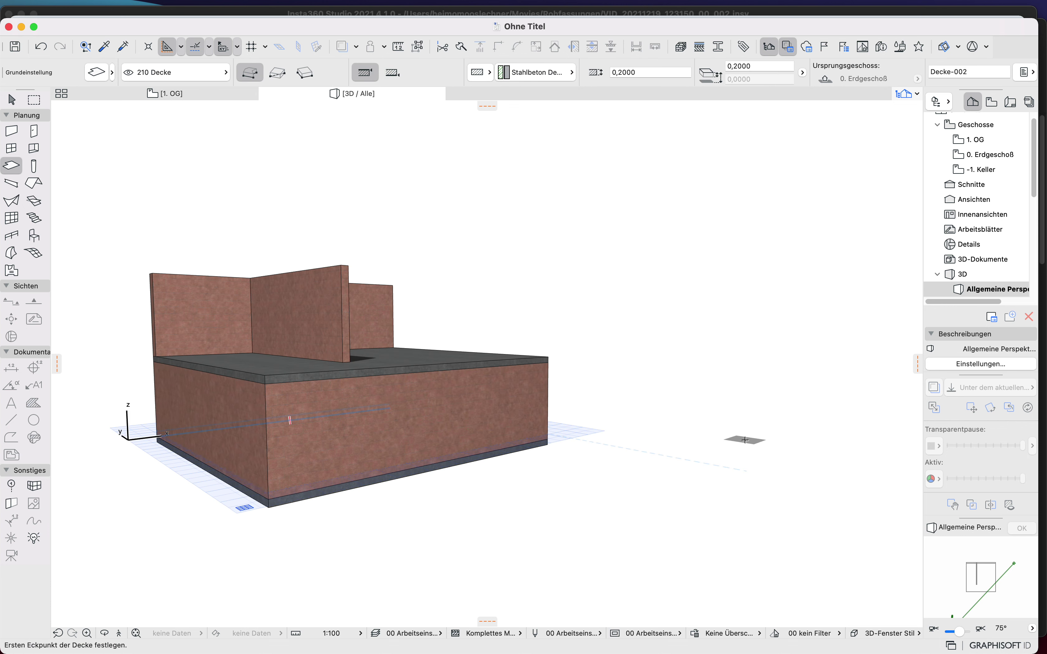
# Step: Undo the paste of the walls and slab onto the 1. OG storey and open the 0. Erdgeschoß floor plan
pyautogui.click(178, 94)
pyautogui.press('super+z')
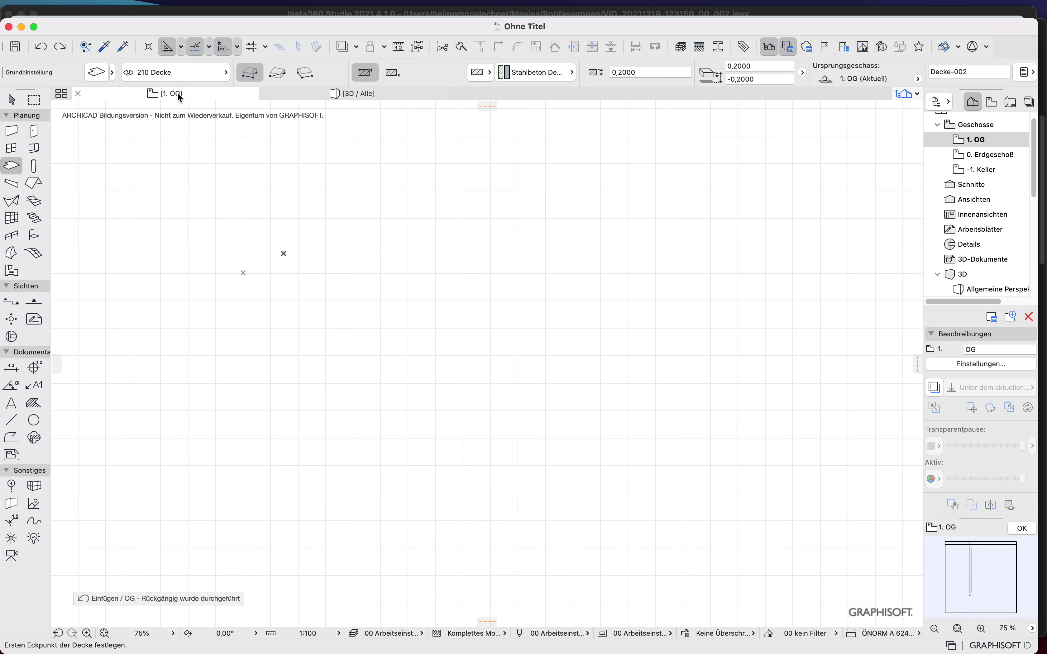
pyautogui.doubleClick(982, 154)
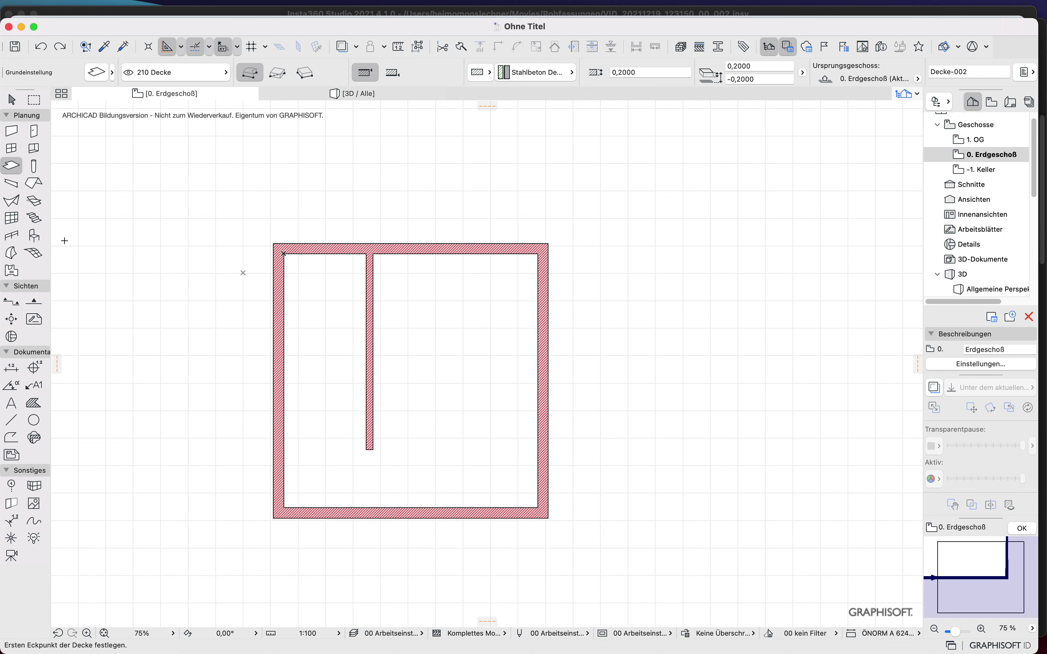
# Step: Choose the 3-Flügelfenster 1+2 25 as the default window in the Window tool's default settings
pyautogui.click(10, 155)
pyautogui.doubleClick(10, 152)
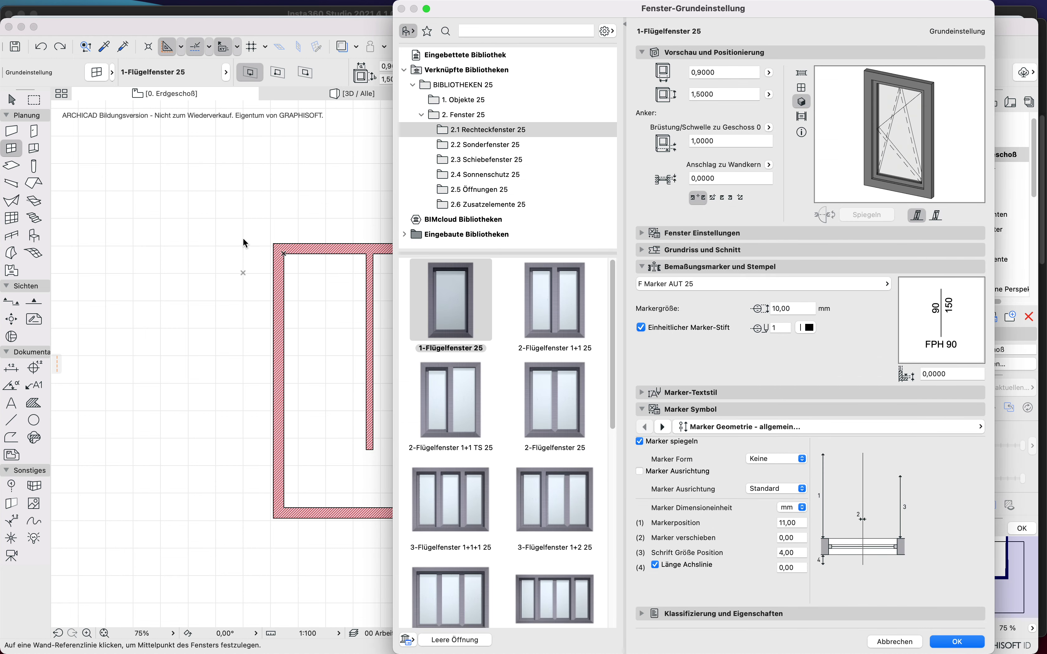
pyautogui.click(532, 287)
pyautogui.click(549, 507)
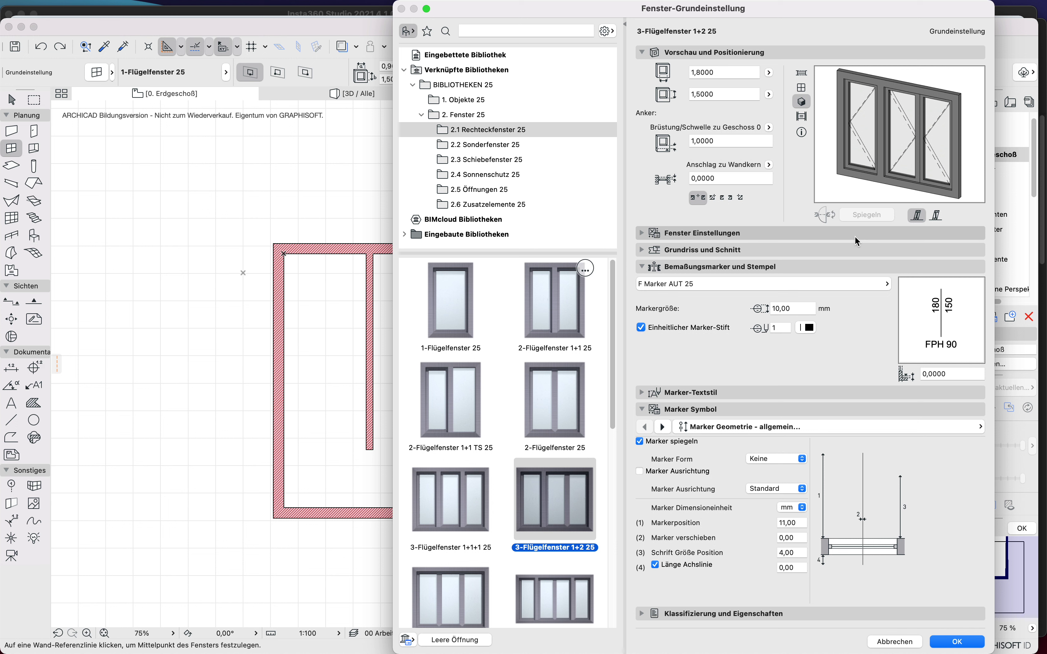
# Step: Set the default window's height to 1,3 m and its Anschlag zu Wandkern to 0,1 m, and apply the settings
pyautogui.click(724, 75)
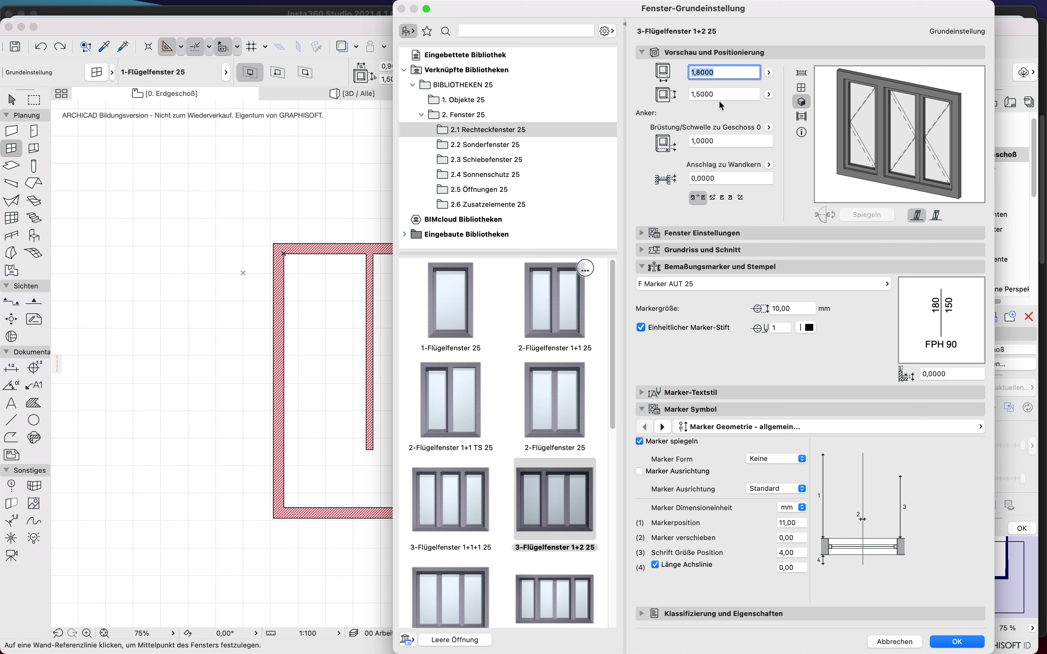
pyautogui.moveTo(720, 94); pyautogui.dragTo(699, 94)
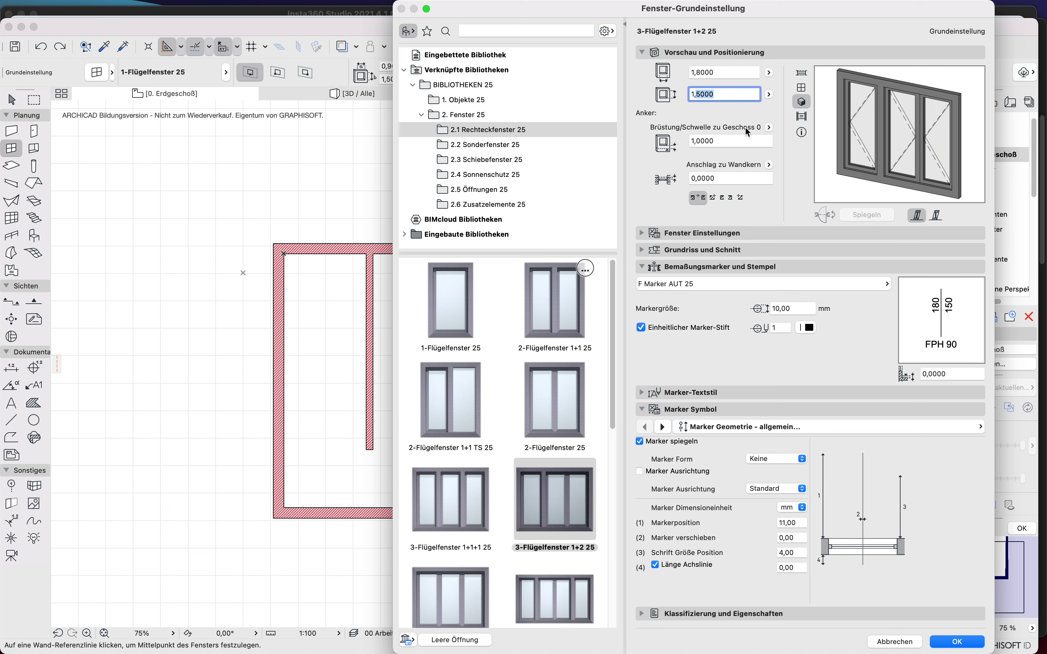
pyautogui.write('3')
pyautogui.click(731, 142)
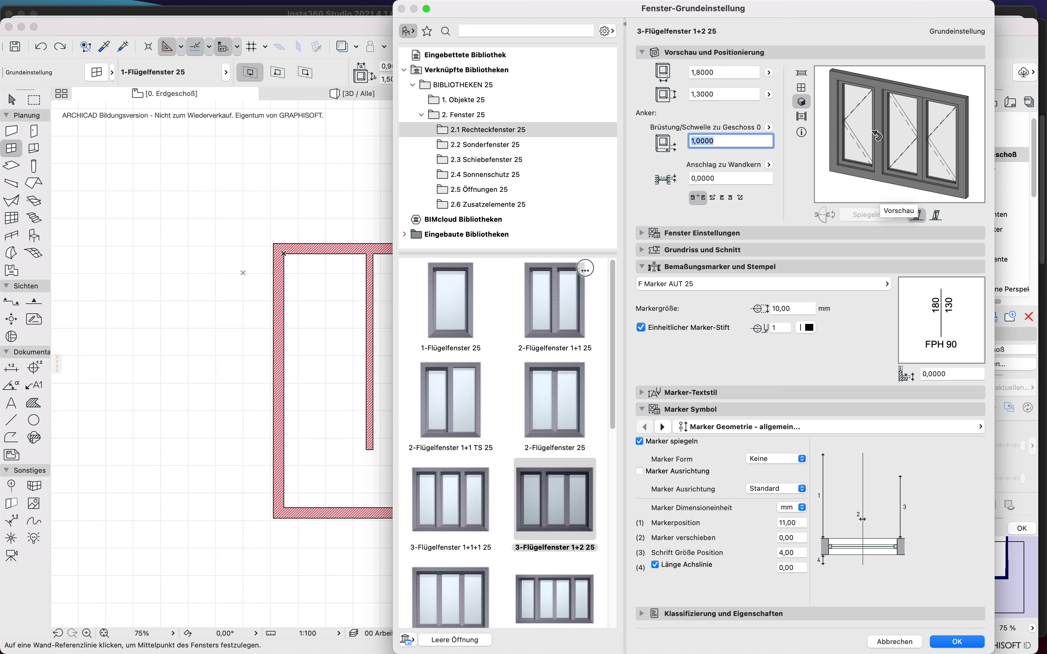
pyautogui.click(726, 178)
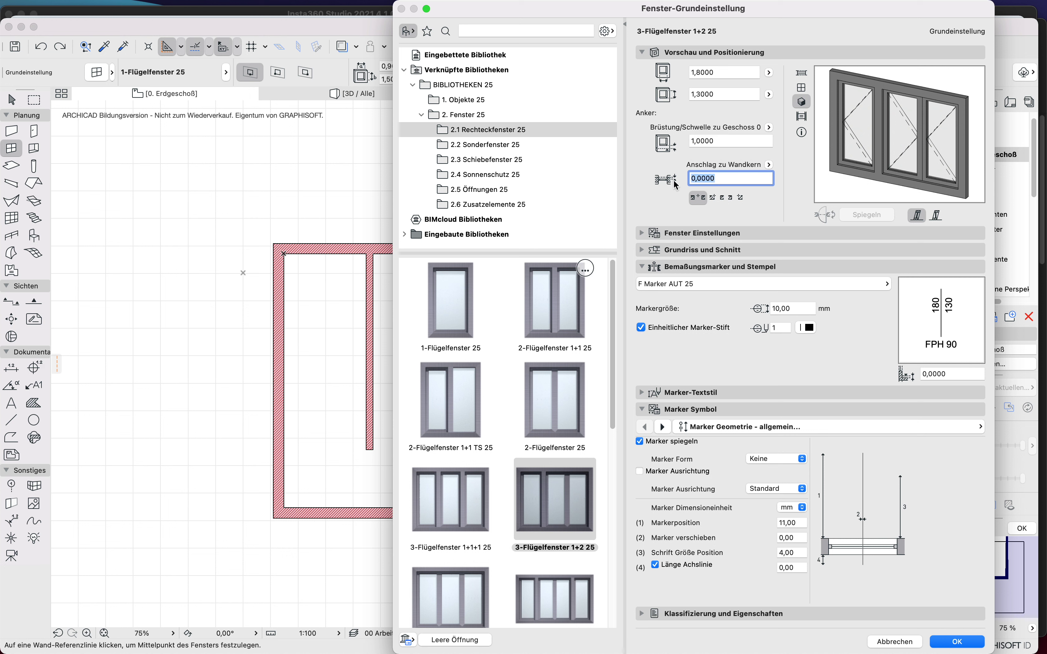
pyautogui.write(',1')
pyautogui.click(968, 644)
pyautogui.click(968, 644)
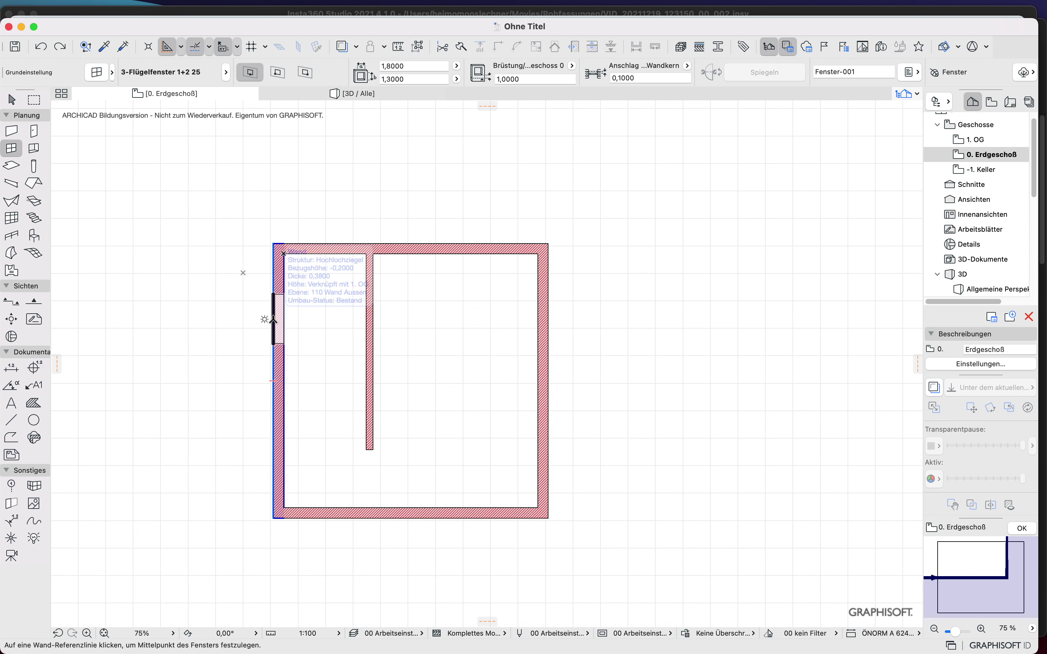
# Step: Place two windows in the plan's left exterior wall and two in its lower exterior wall, all oriented toward the inside
pyautogui.click(276, 319)
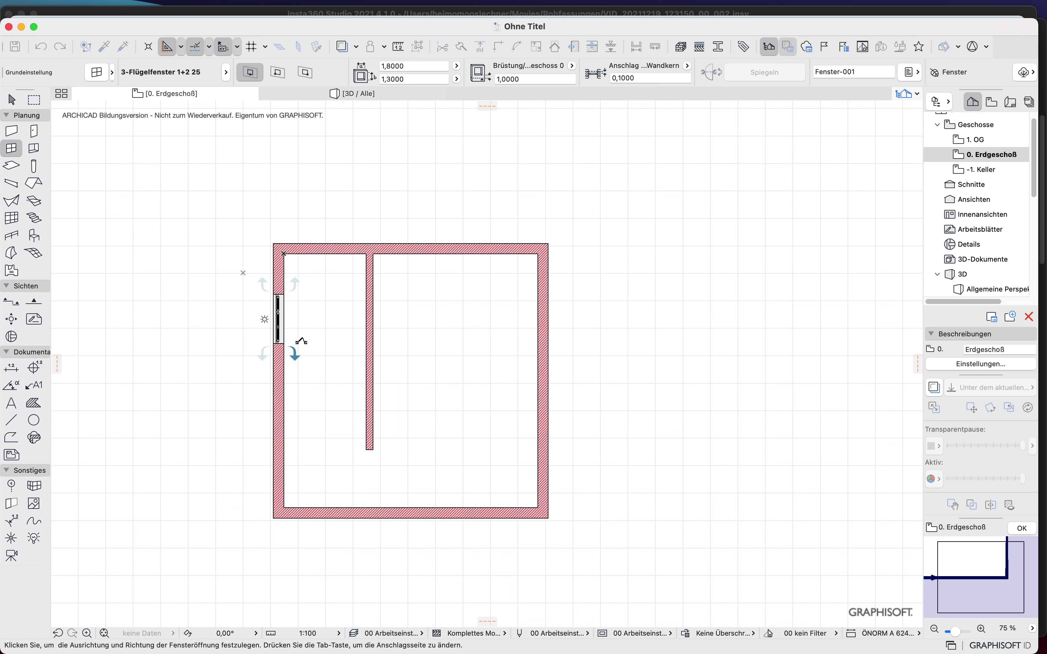
pyautogui.click(314, 280)
pyautogui.click(274, 441)
pyautogui.click(303, 474)
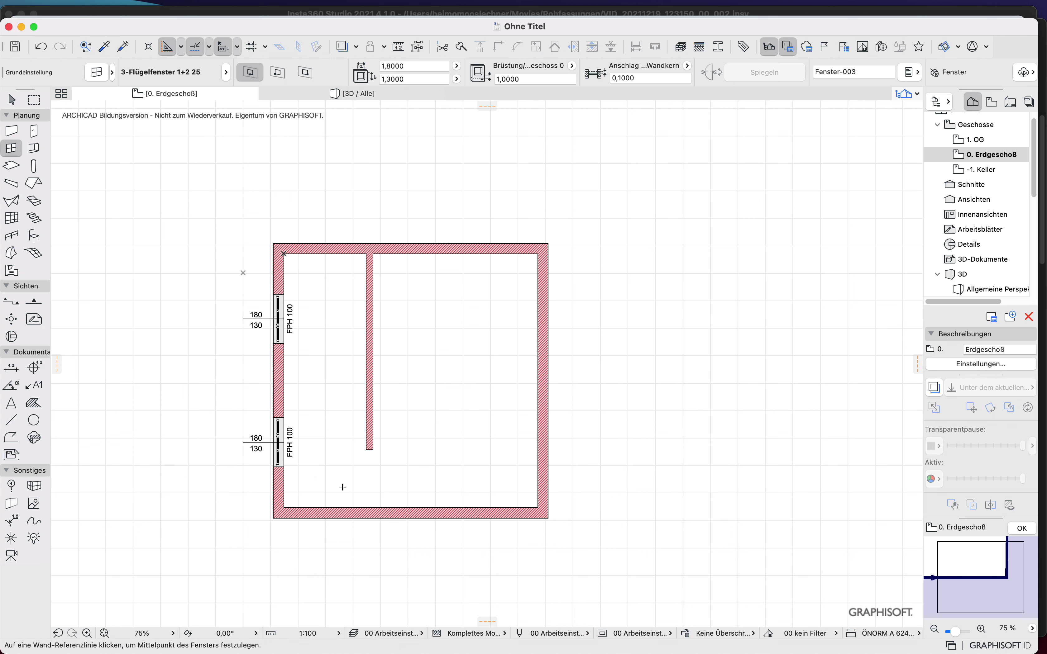
pyautogui.click(347, 520)
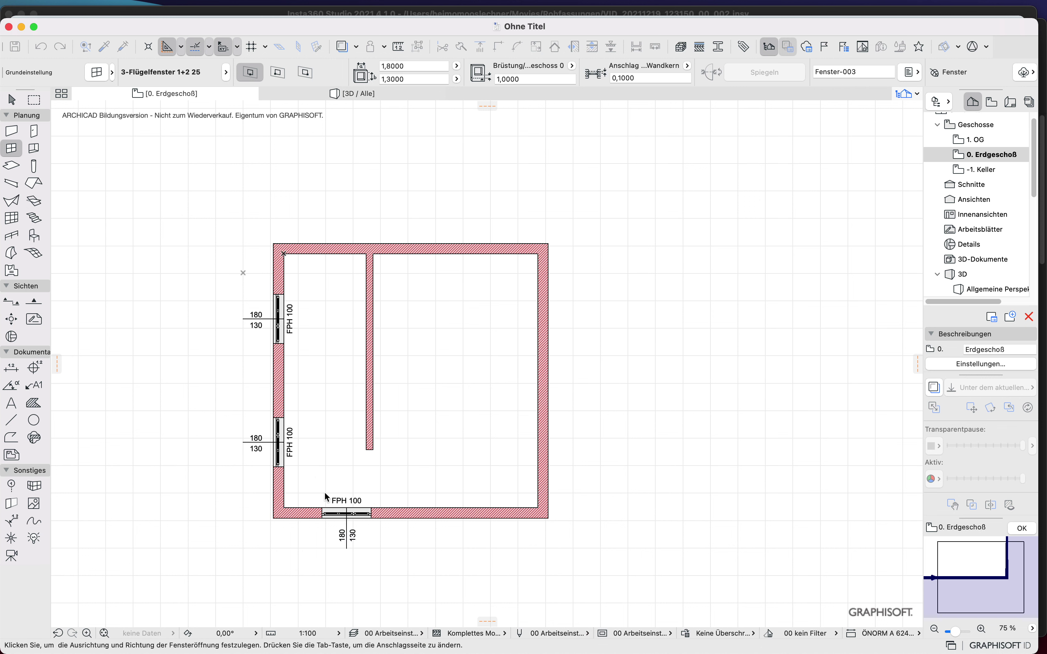
pyautogui.click(325, 491)
pyautogui.click(477, 515)
pyautogui.click(502, 483)
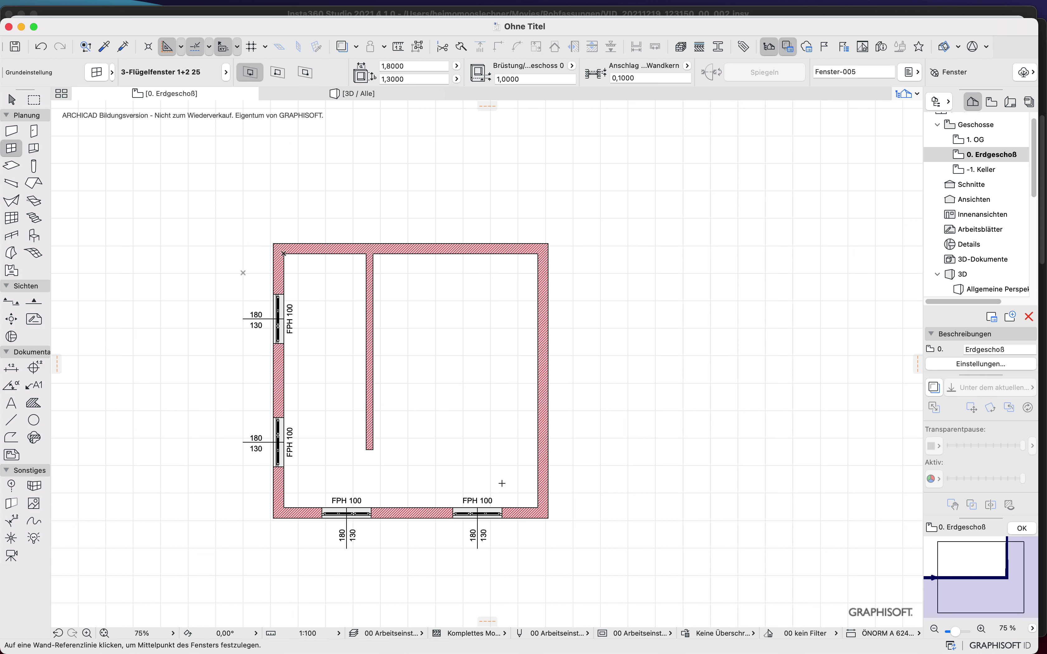
# Step: Place two windows in the plan's right exterior wall and one near the right end of the upper exterior wall
pyautogui.click(544, 432)
pyautogui.click(492, 390)
pyautogui.click(545, 327)
pyautogui.click(502, 307)
pyautogui.click(492, 244)
pyautogui.click(503, 274)
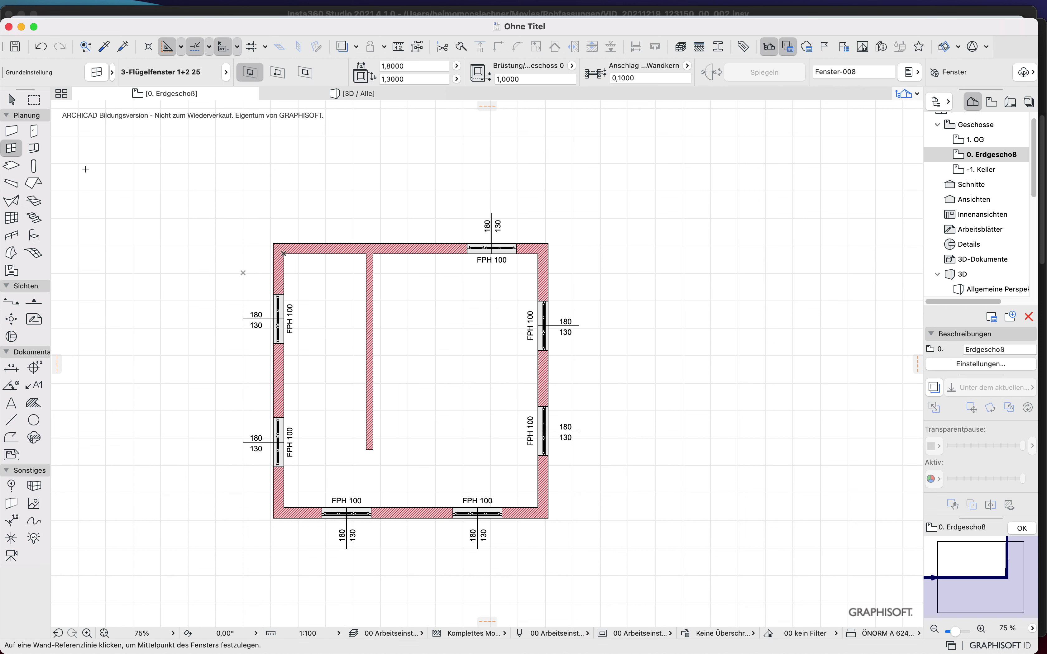
# Step: Choose Eingang 01 1-Fl 2S 25 from the 3.2 Eingangstüren 25 library folder as the default door
pyautogui.click(33, 132)
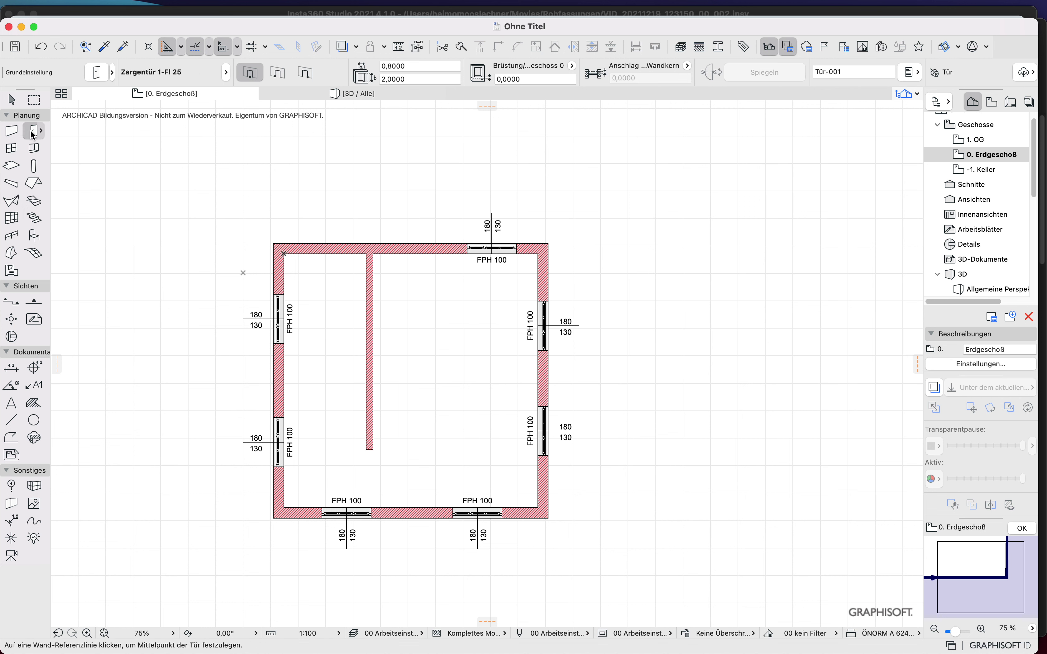
pyautogui.doubleClick(32, 132)
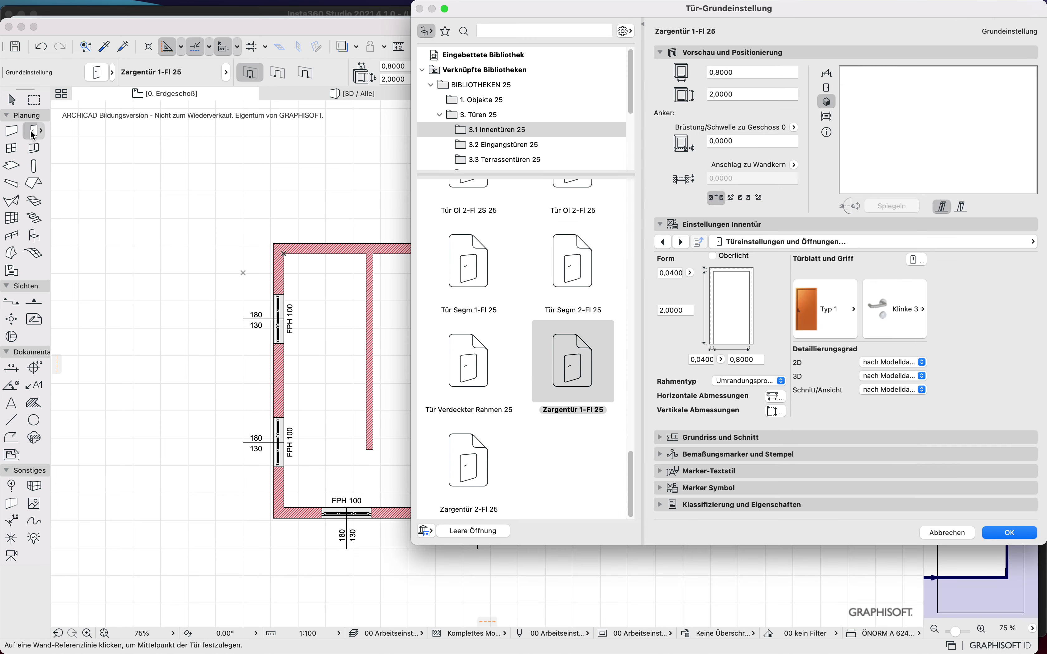
pyautogui.click(502, 145)
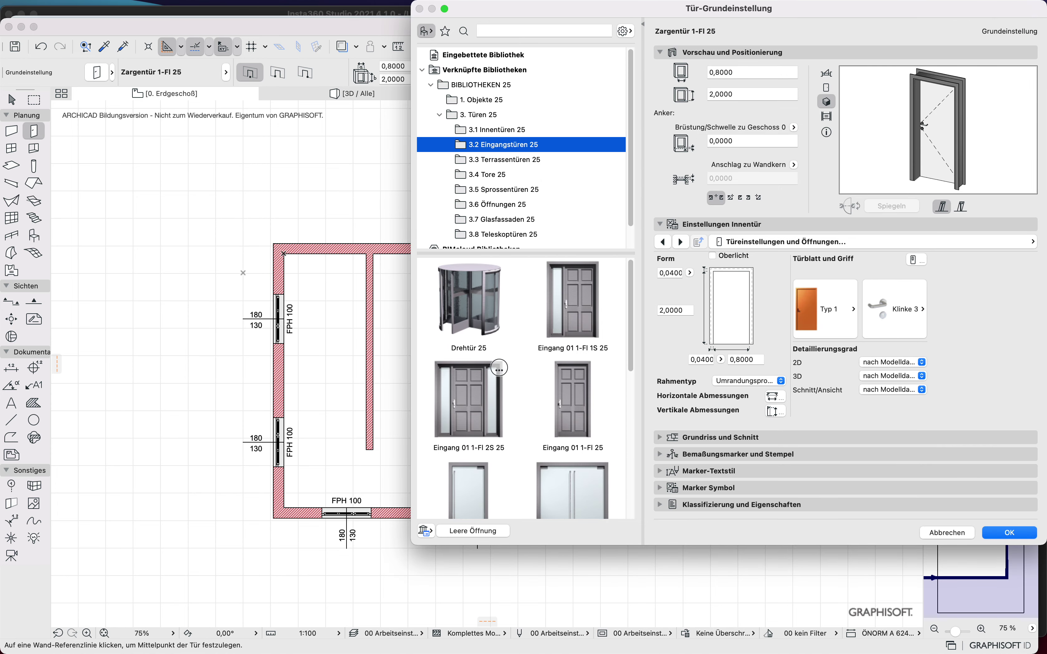
pyautogui.click(468, 398)
pyautogui.click(1000, 535)
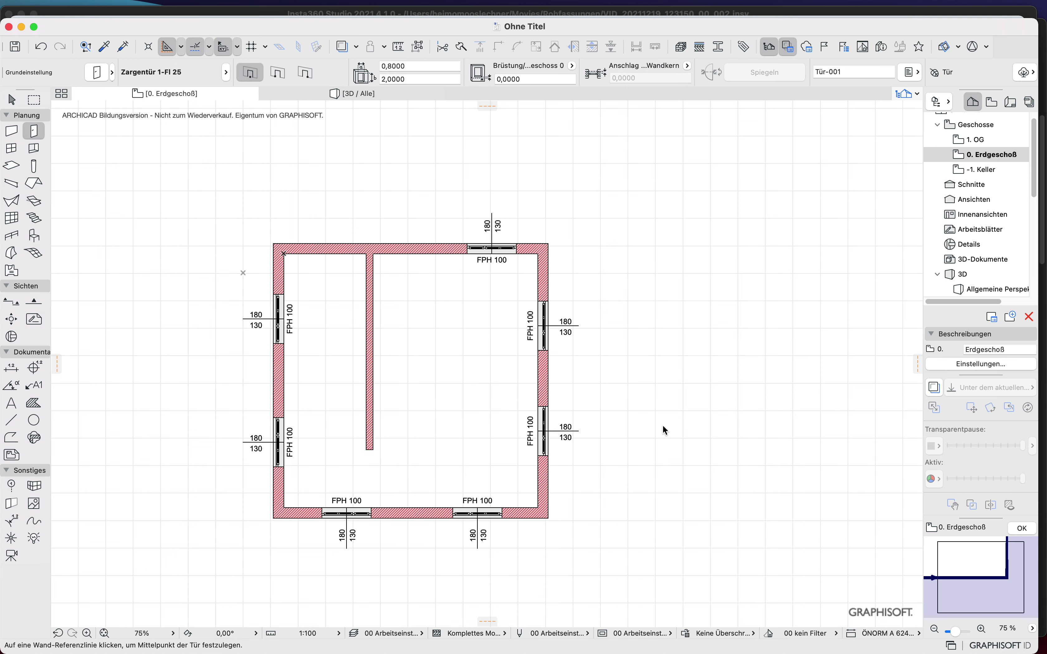
# Step: Set the entrance door's Anschlag zu Wandkern to 0,1 m and place it in the upper exterior wall left of the interior wall, opening inward
pyautogui.click(101, 74)
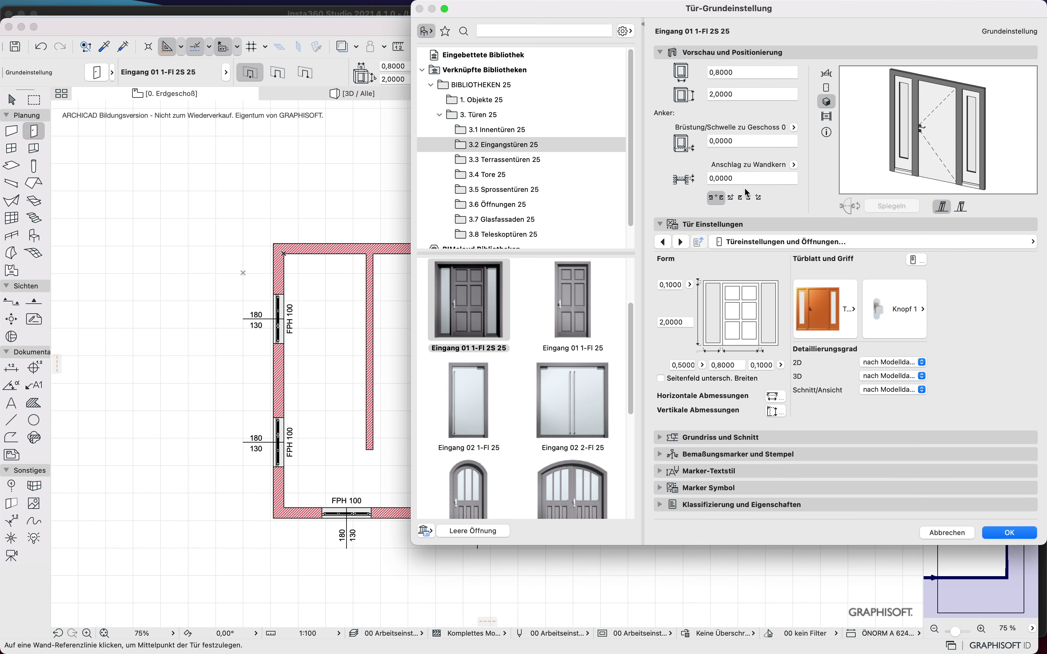
pyautogui.click(741, 177)
pyautogui.moveTo(742, 177); pyautogui.dragTo(690, 179)
pyautogui.write(',1')
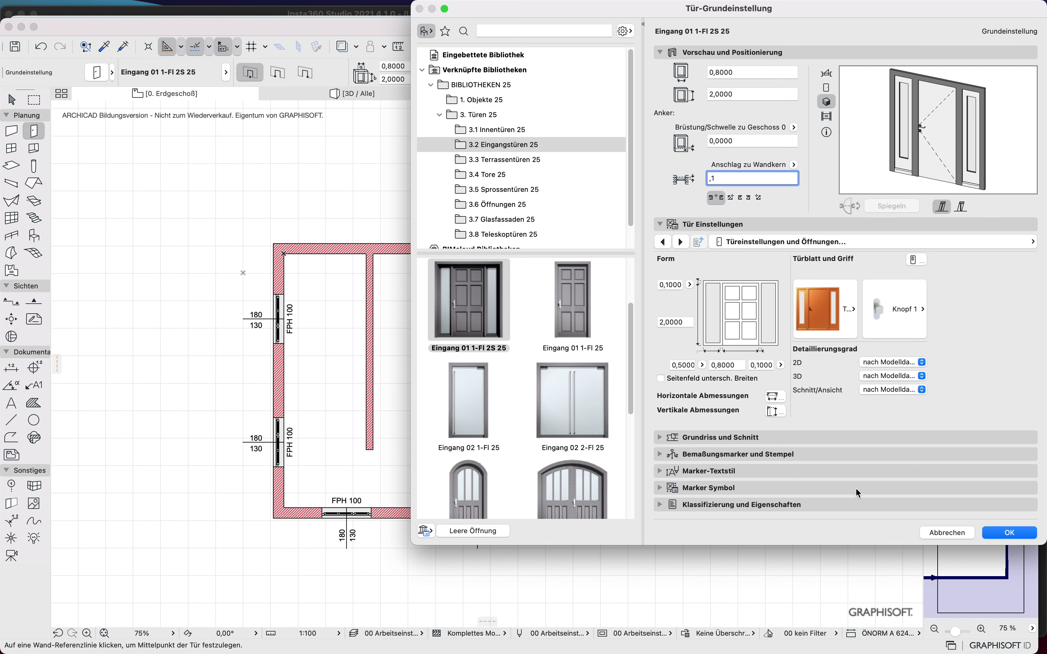
pyautogui.click(1008, 532)
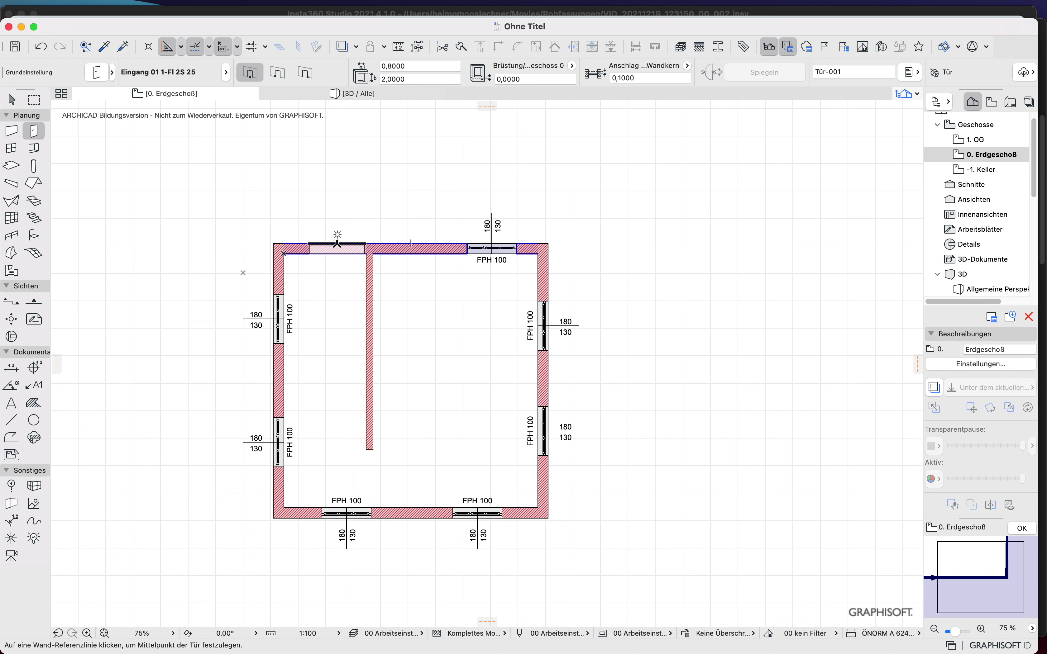
pyautogui.click(327, 244)
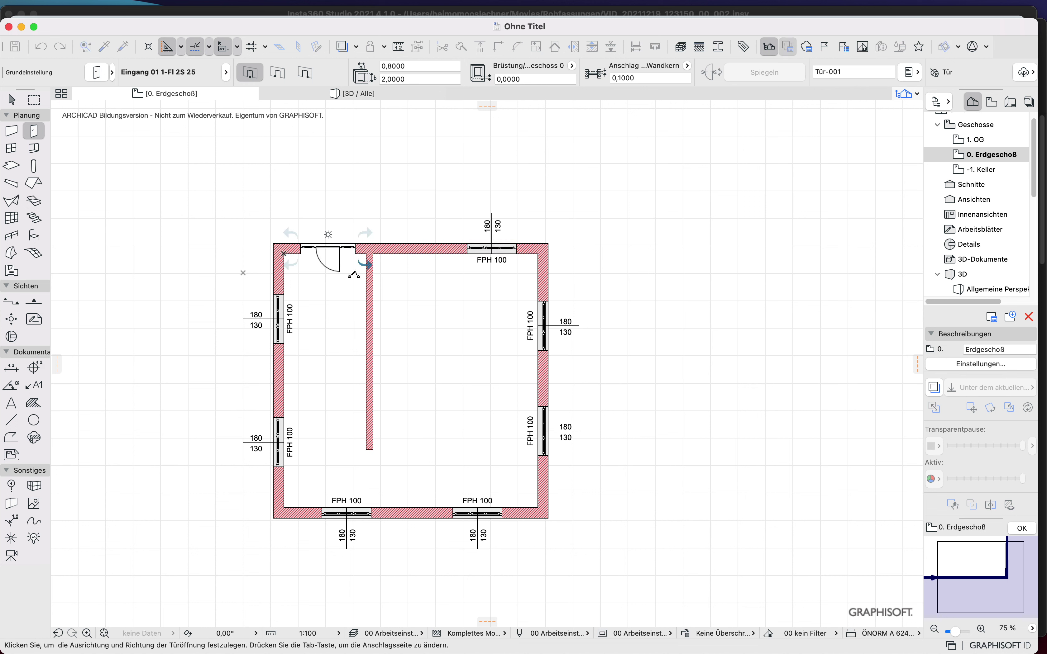
pyautogui.click(311, 283)
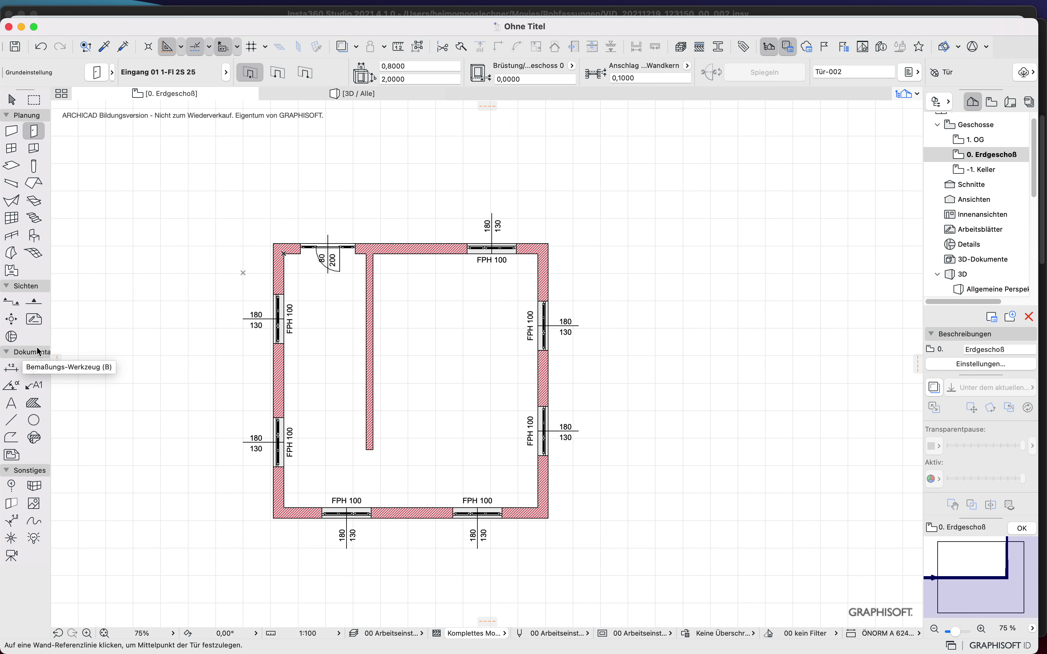
# Step: Select all ground floor elements and start automatic exterior dimensioning (Außenbemaßung) for them
pyautogui.click(11, 99)
pyautogui.moveTo(200, 196); pyautogui.dragTo(641, 561)
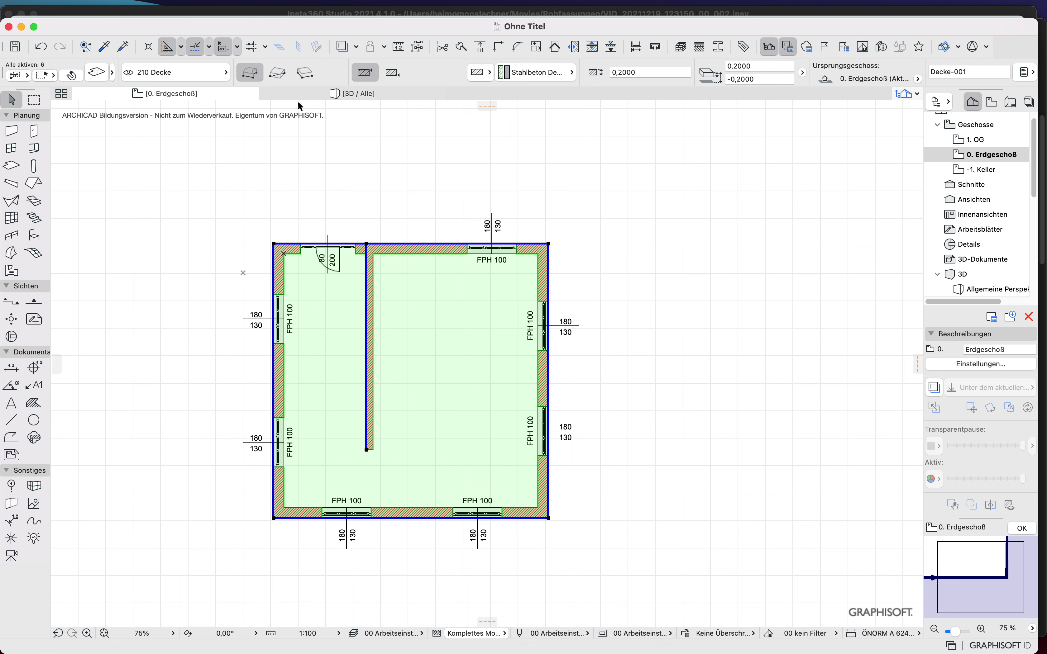
pyautogui.click(299, 8)
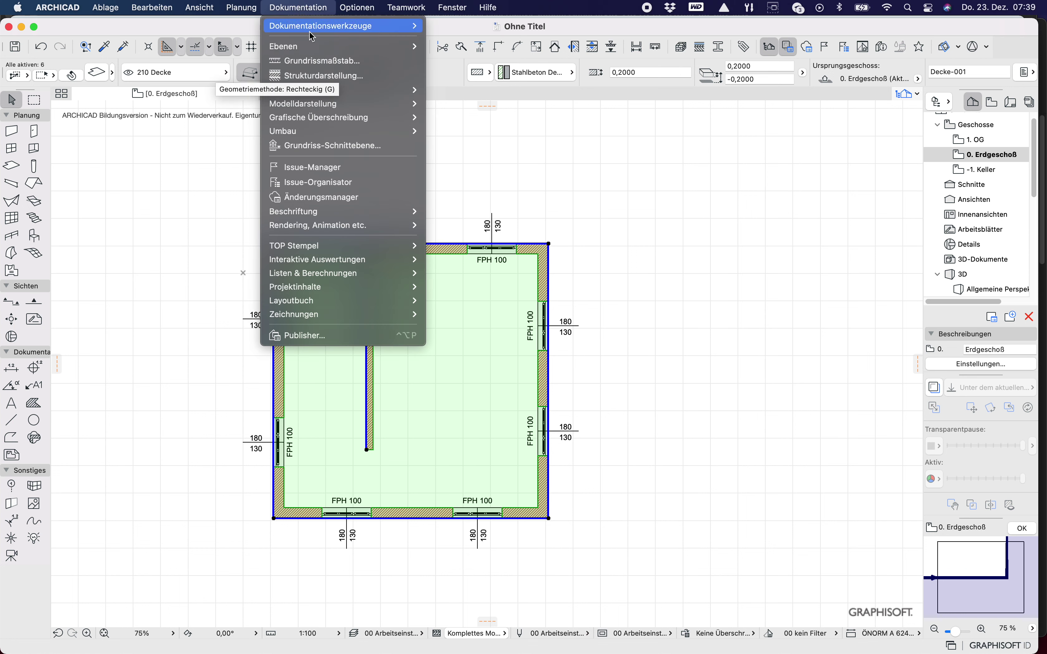
pyautogui.moveTo(308, 216)
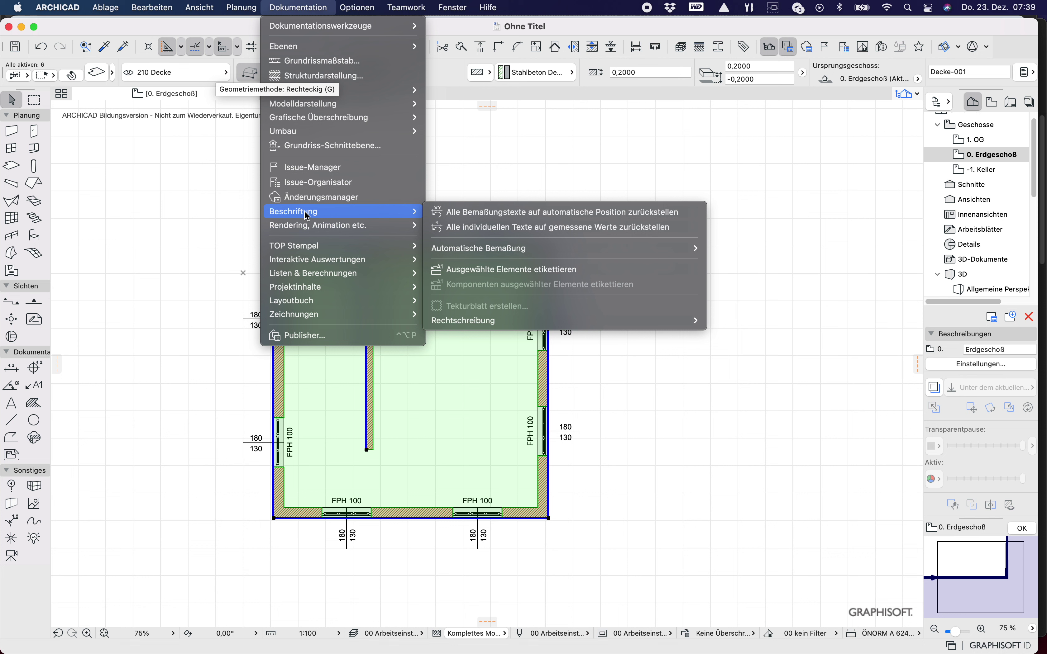
pyautogui.moveTo(517, 251)
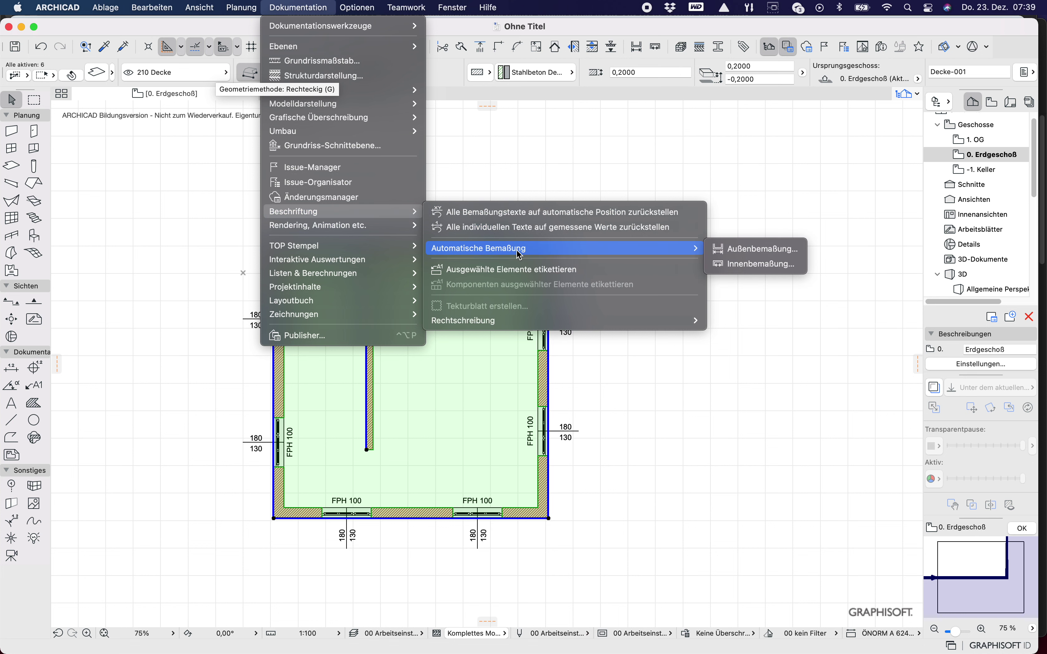
pyautogui.click(760, 253)
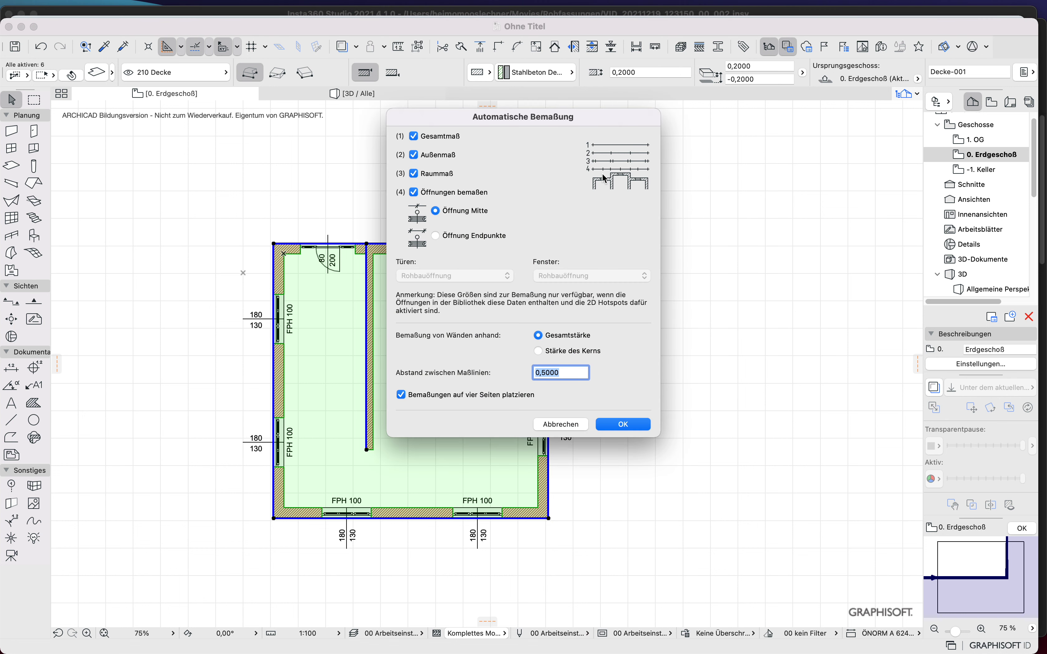
# Step: Exclude the Gesamtmaß and place the automatic dimension lines on all four sides, aligned to the upper wall with the innermost line just above it
pyautogui.click(413, 137)
pyautogui.click(610, 424)
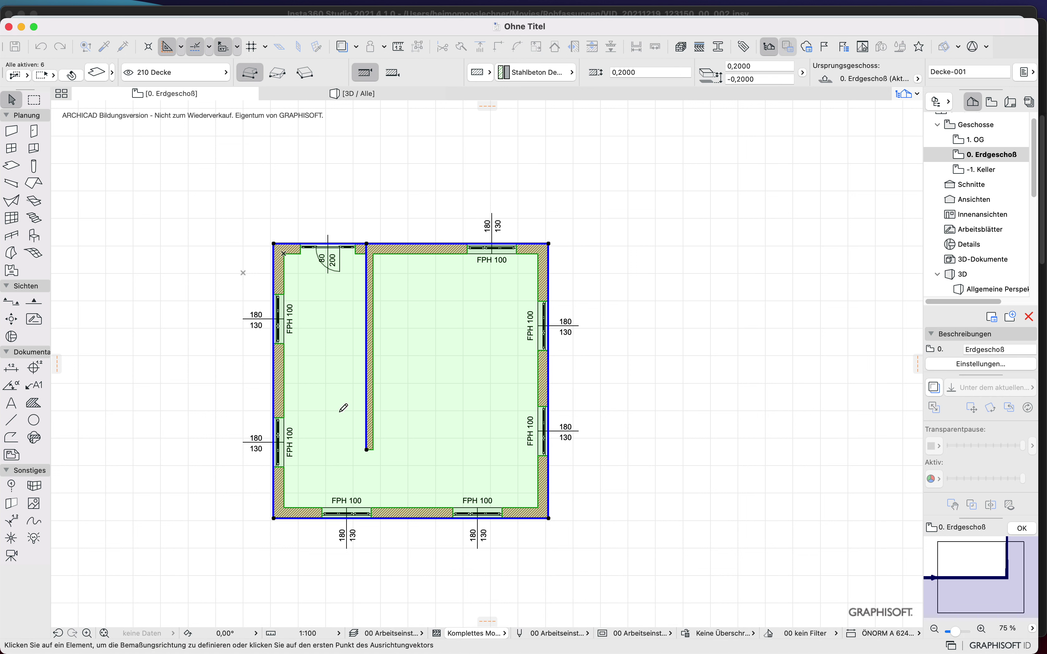
pyautogui.click(433, 242)
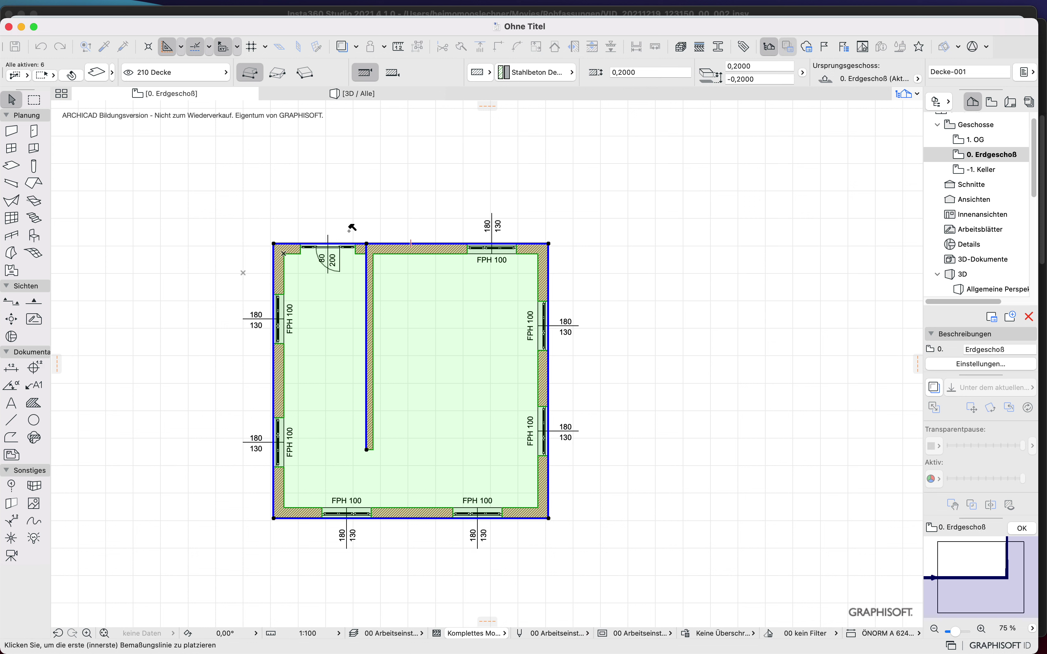
pyautogui.click(389, 208)
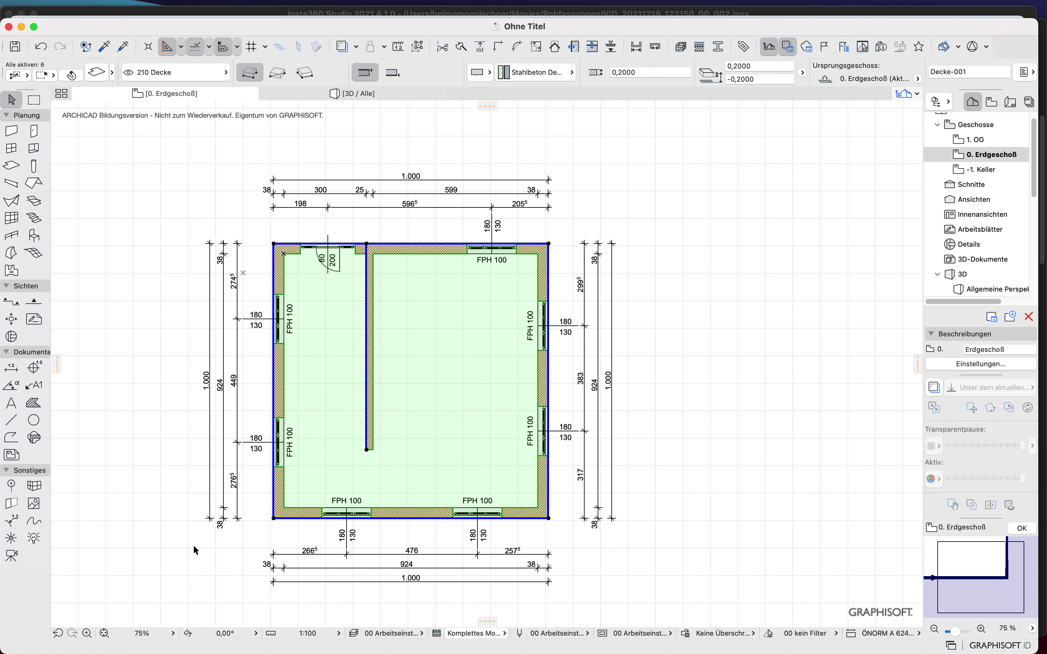
# Step: Deselect the slab and examine the new dimension lines at the entrance door corner and around the whole floor plan
pyautogui.click(151, 345)
pyautogui.scroll(10, 305, 233)
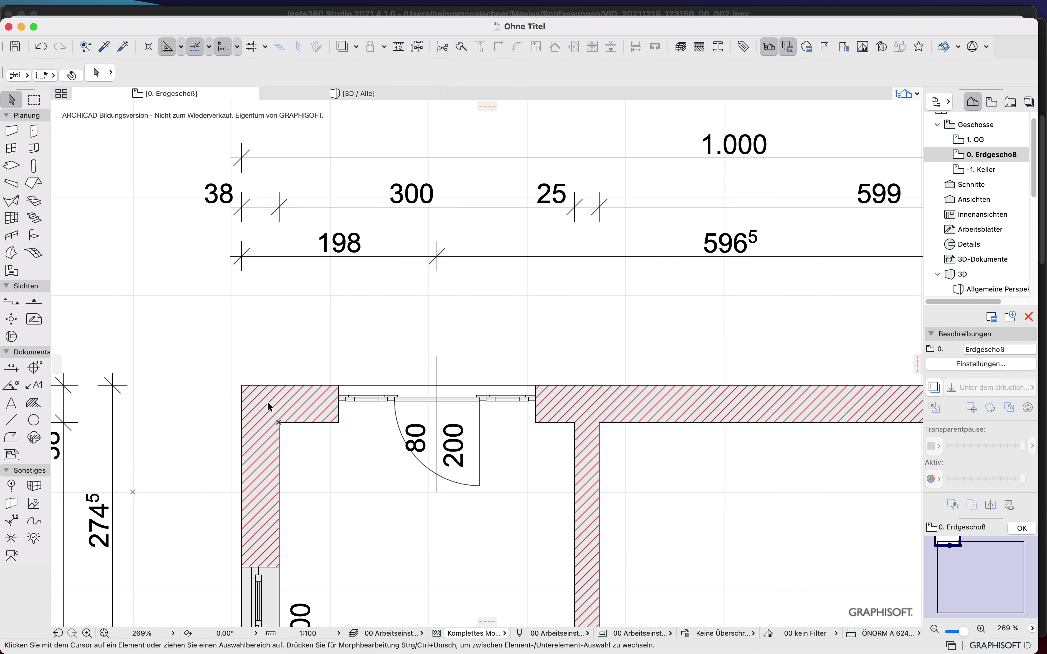
pyautogui.scroll(-10, 207, 395)
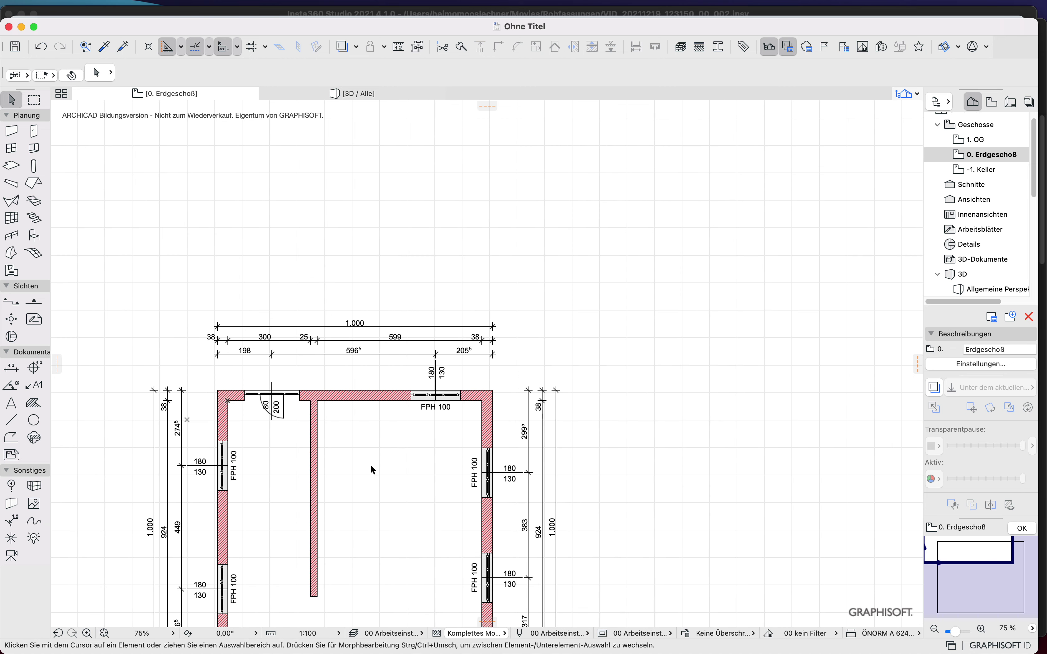
pyautogui.scroll(-6, 397, 304)
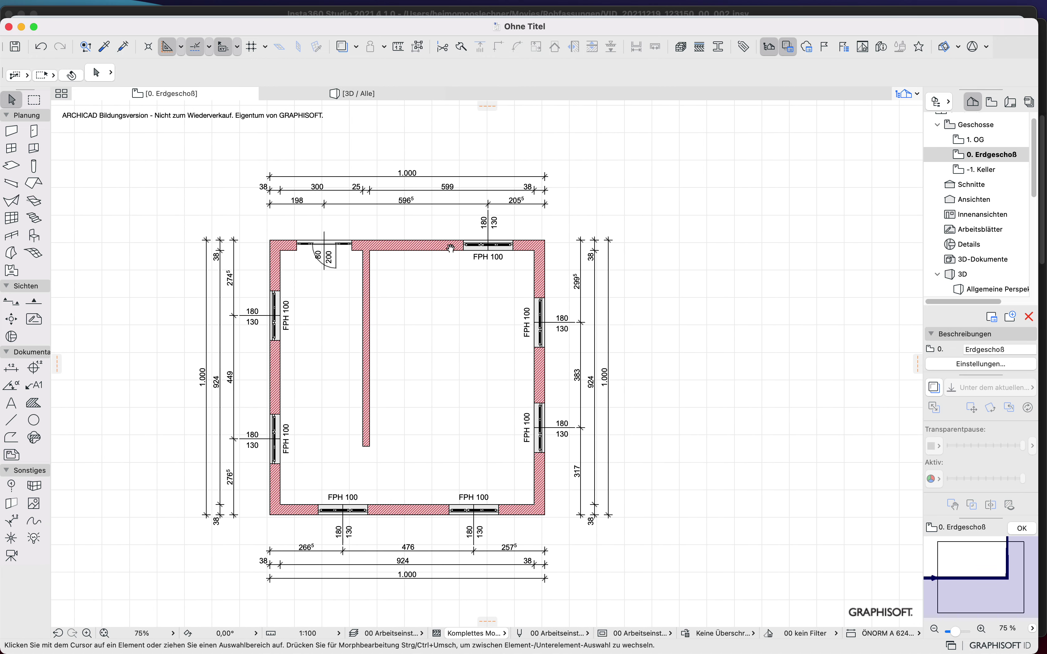
pyautogui.scroll(2, 211, 283)
pyautogui.scroll(-1, 254, 294)
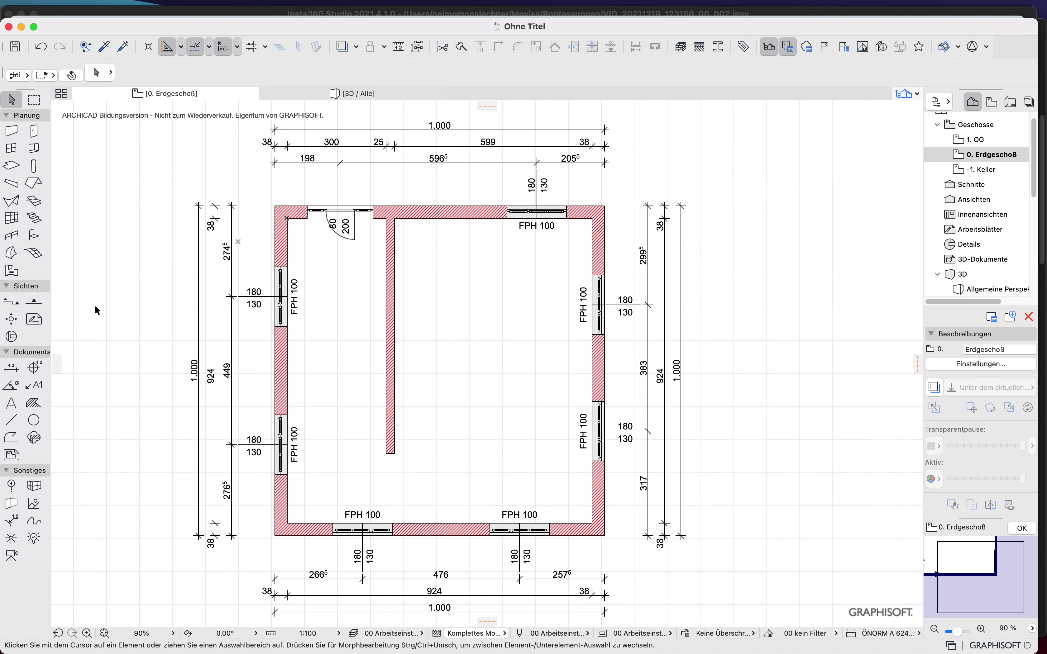
# Step: Select all dimension lines on the plan and switch their Maßhilfslinie to the custom-length type with an individual length of 0,3600 m
pyautogui.click(10, 369)
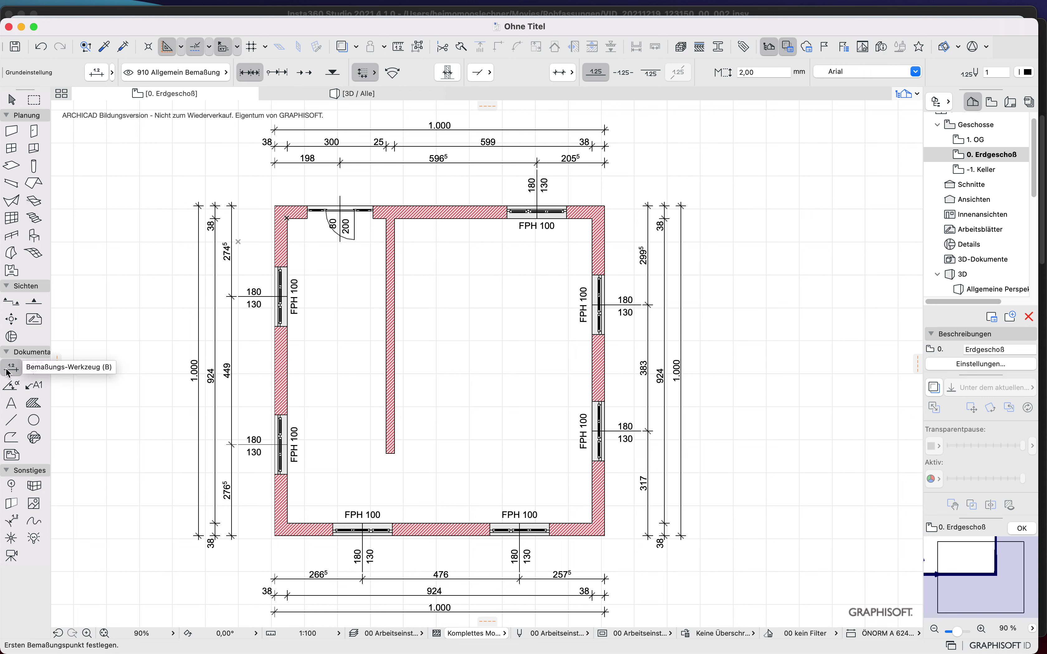
pyautogui.press('super+a')
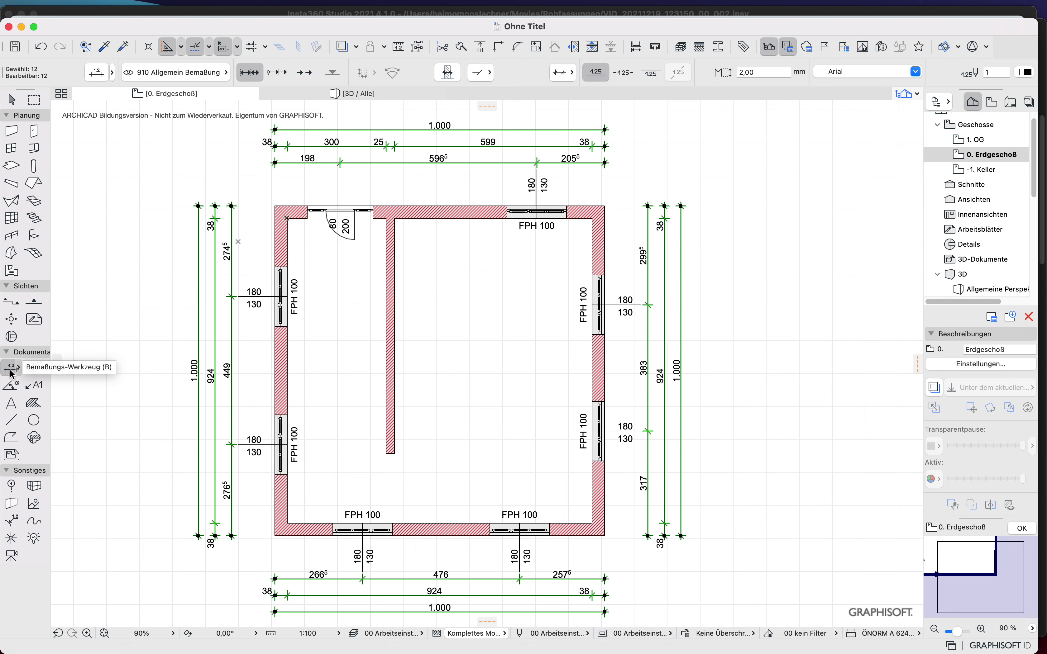
pyautogui.doubleClick(12, 368)
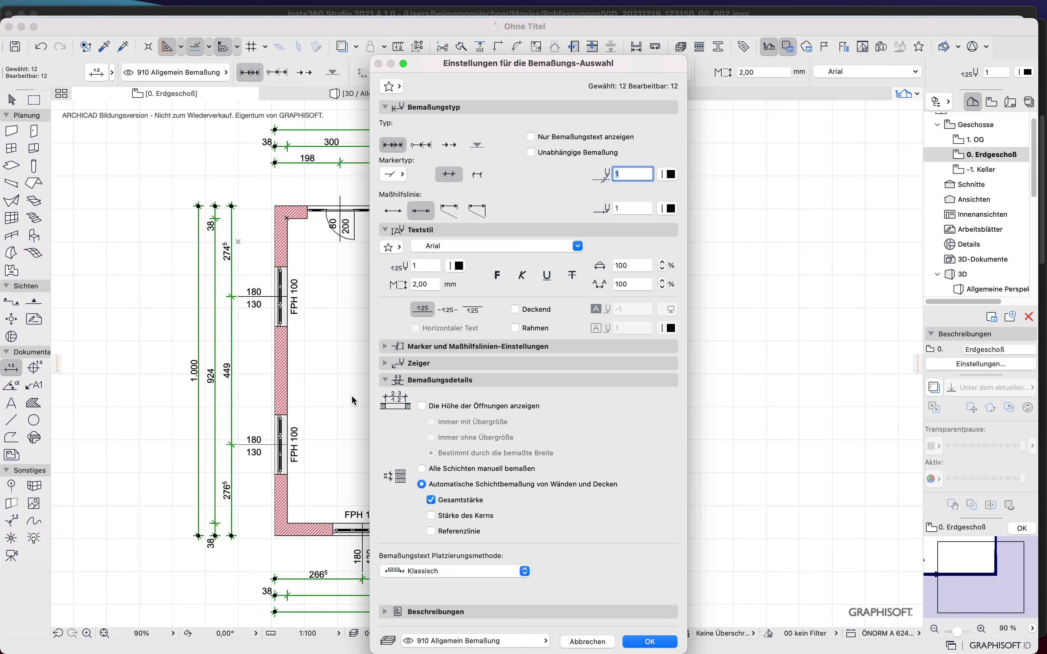
pyautogui.click(385, 346)
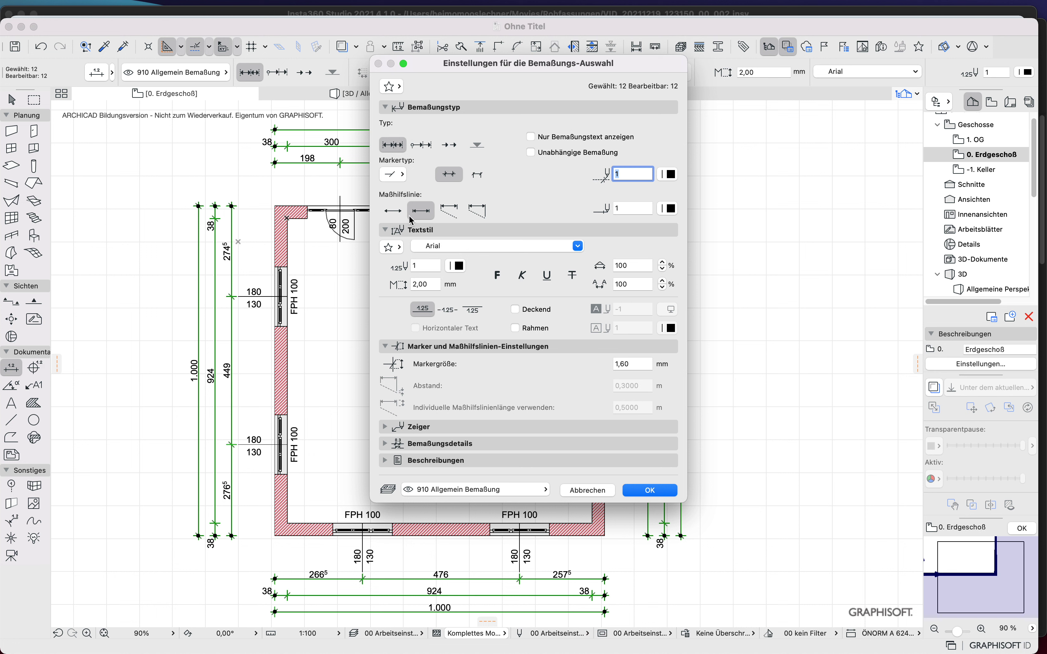
pyautogui.click(446, 210)
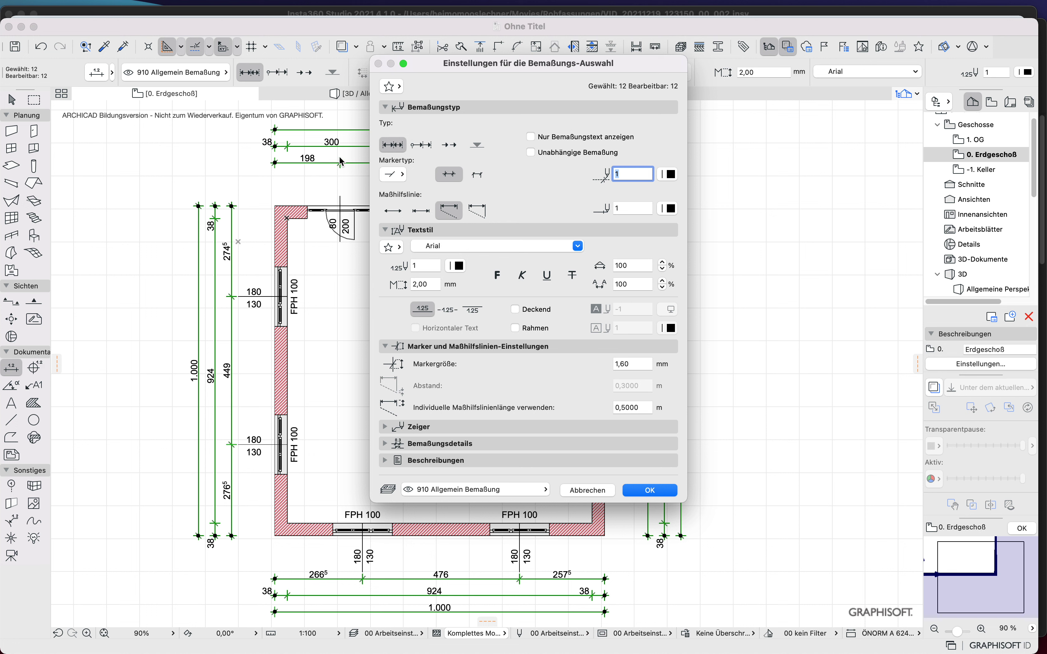
pyautogui.click(649, 411)
pyautogui.moveTo(646, 409); pyautogui.dragTo(623, 410)
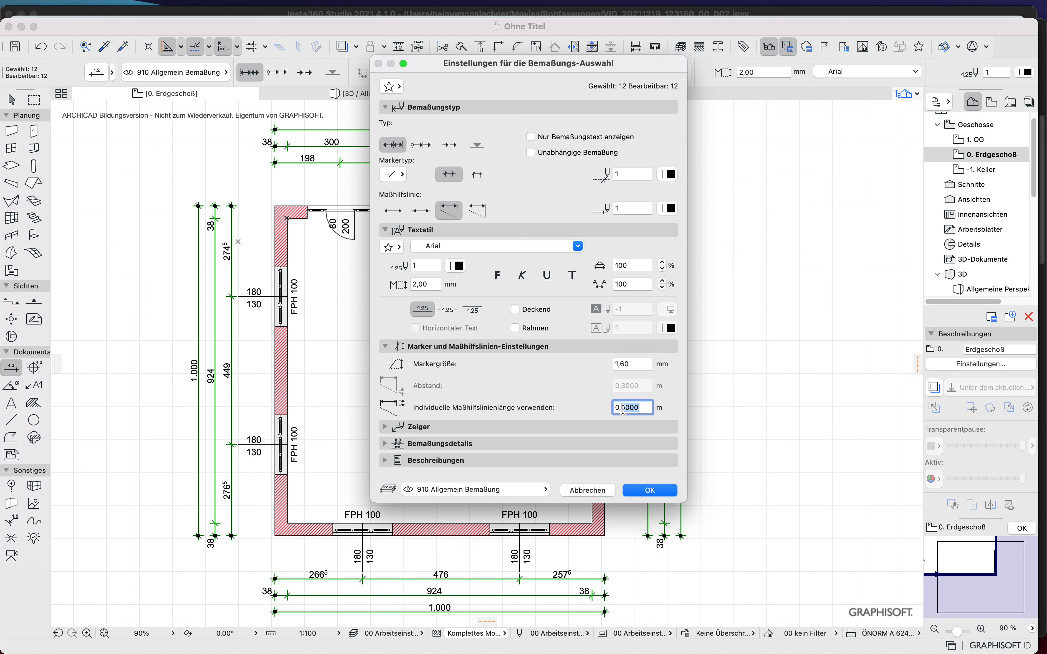
pyautogui.write('3600')
pyautogui.click(649, 491)
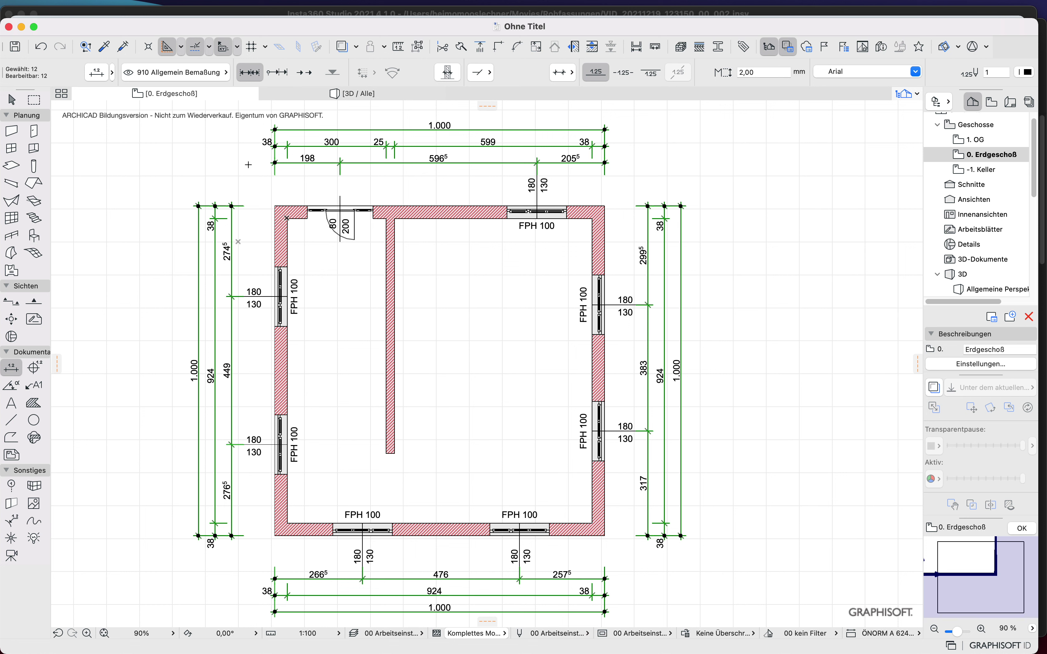
pyautogui.press('Escape')
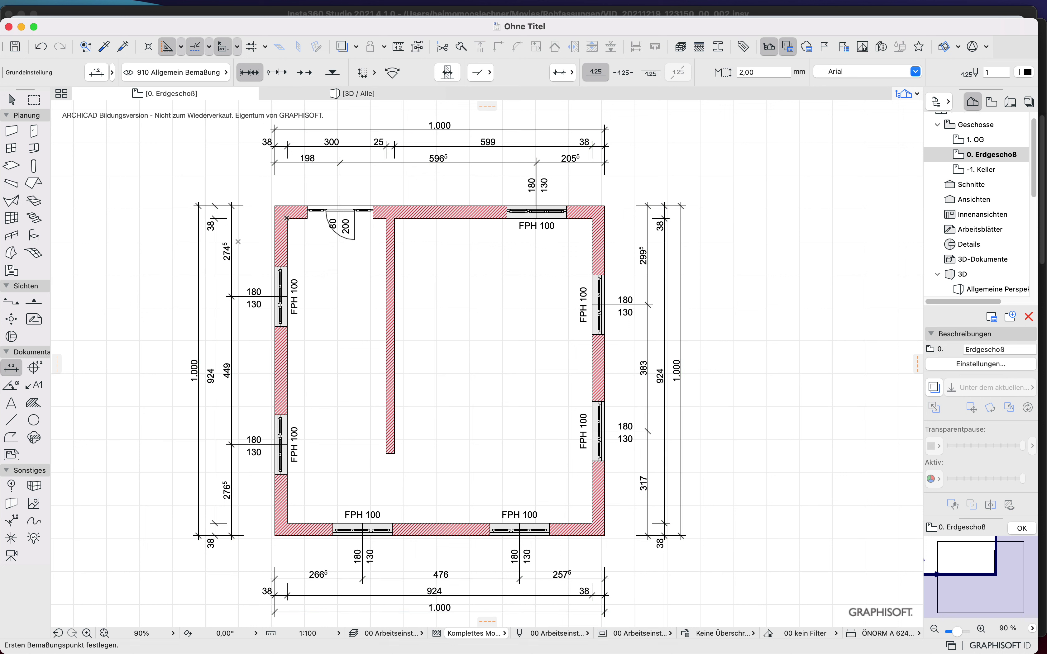